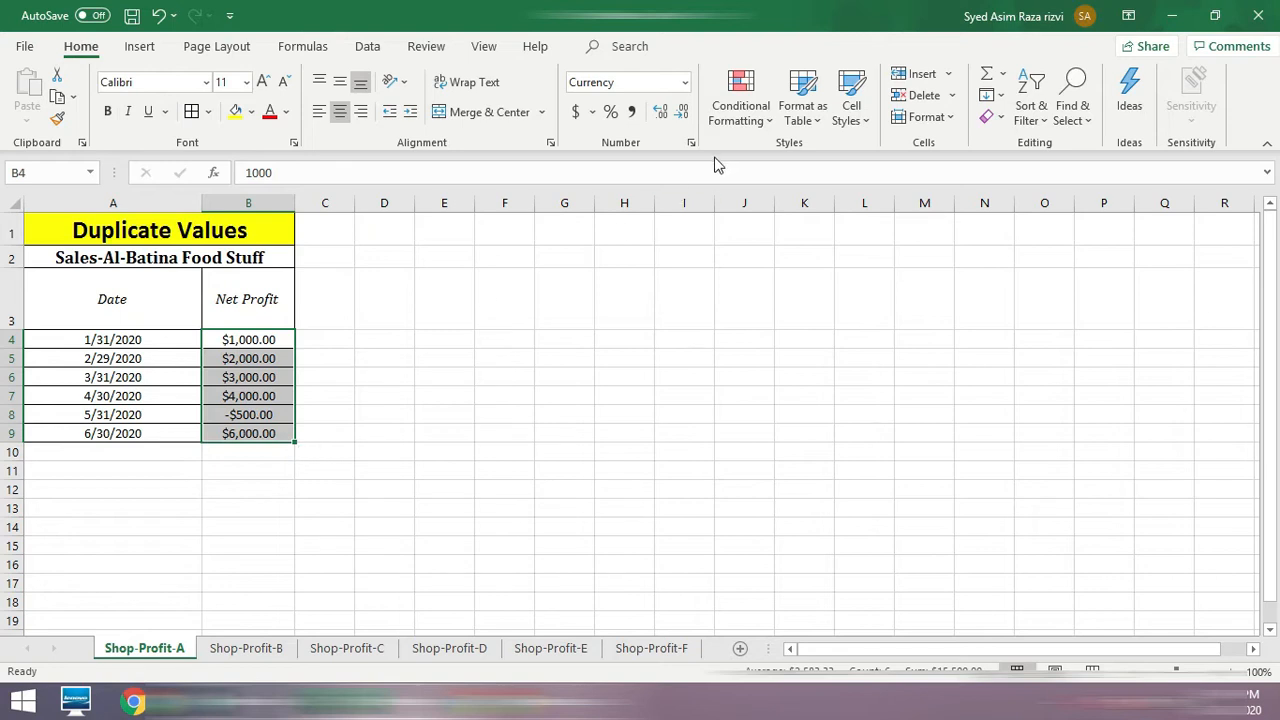
Step: Add a duplicate values highlighting rule to the Net Profit cells B4:B9 with Light Red Fill with Dark Red Text
left_click(740, 118)
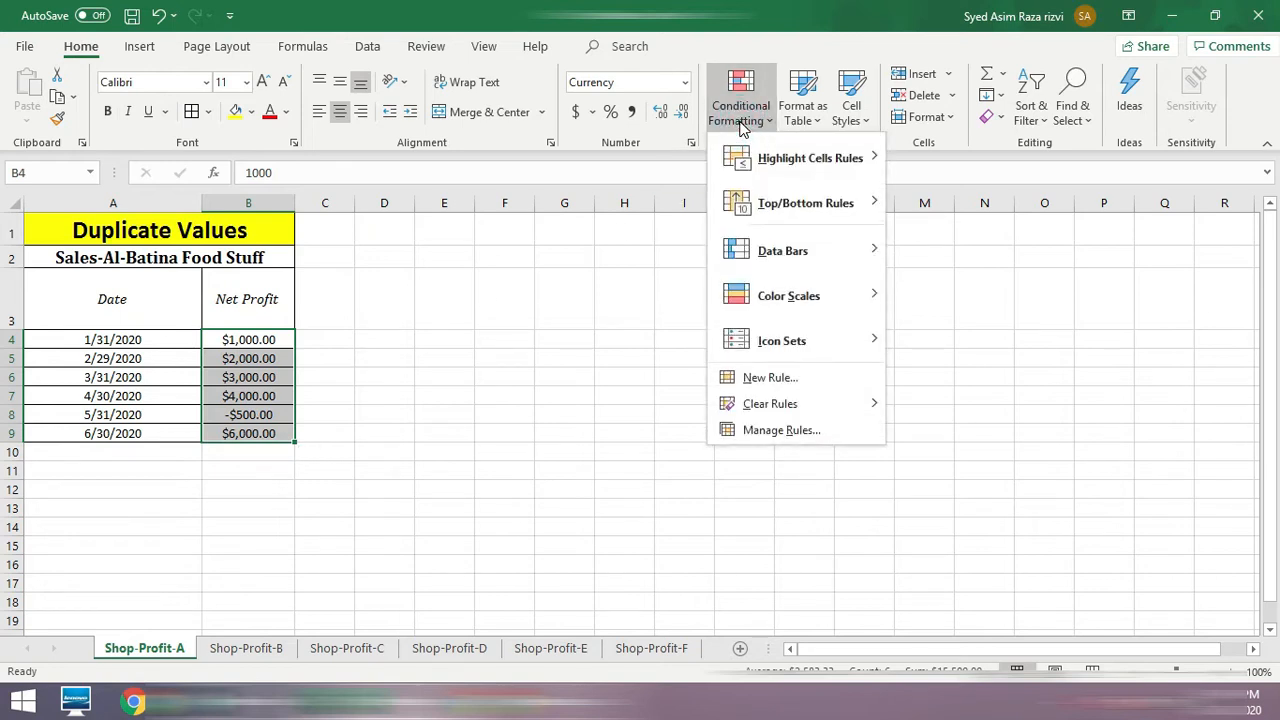
mouse_move(810, 158)
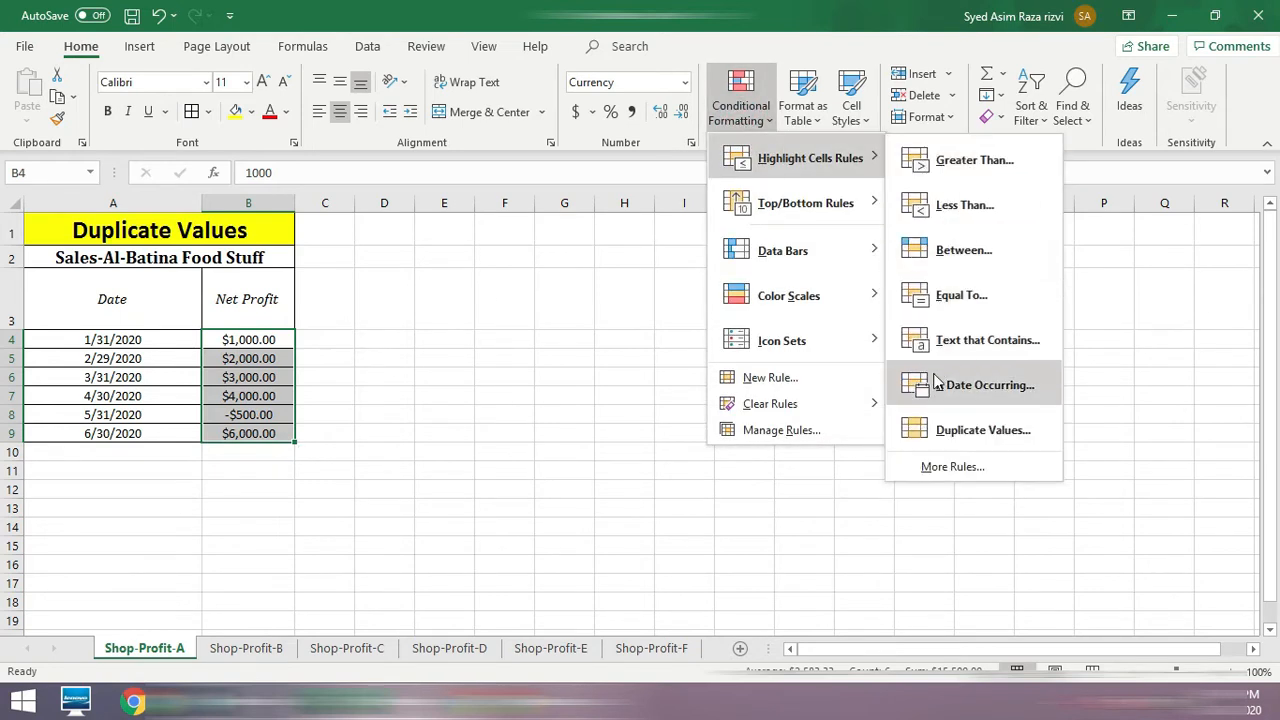
left_click(986, 435)
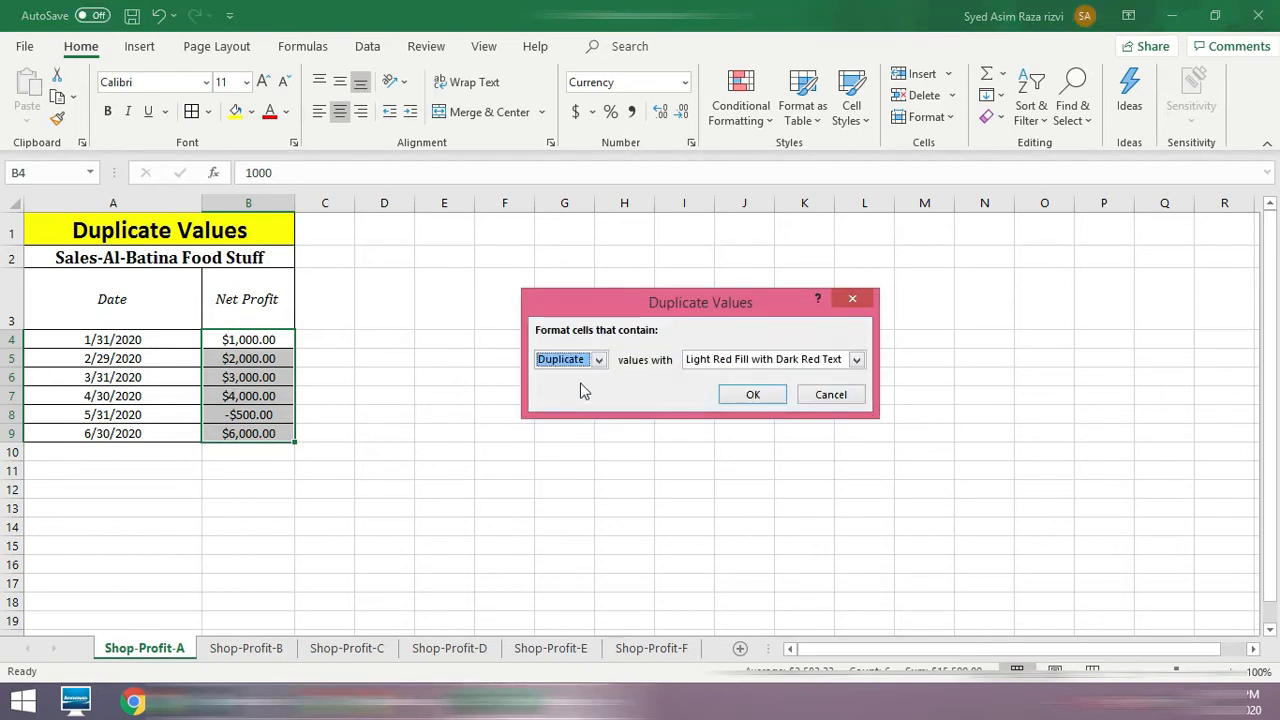
left_click(859, 362)
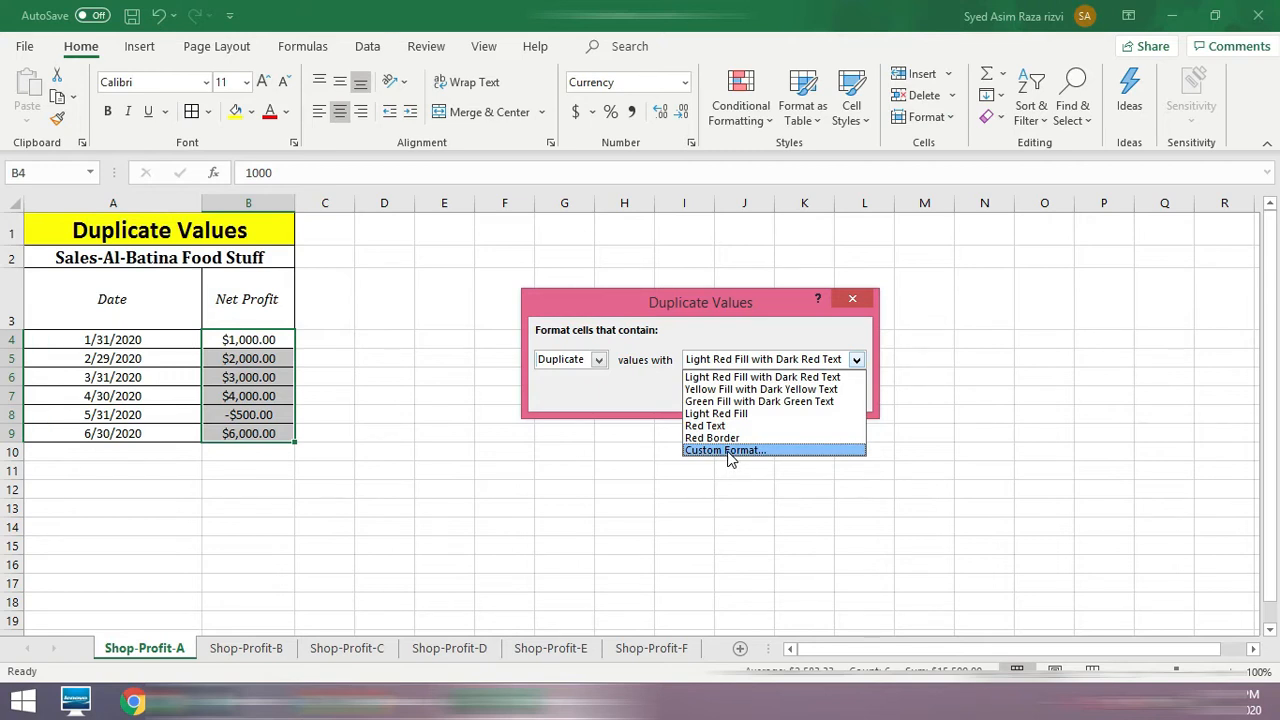
left_click(762, 377)
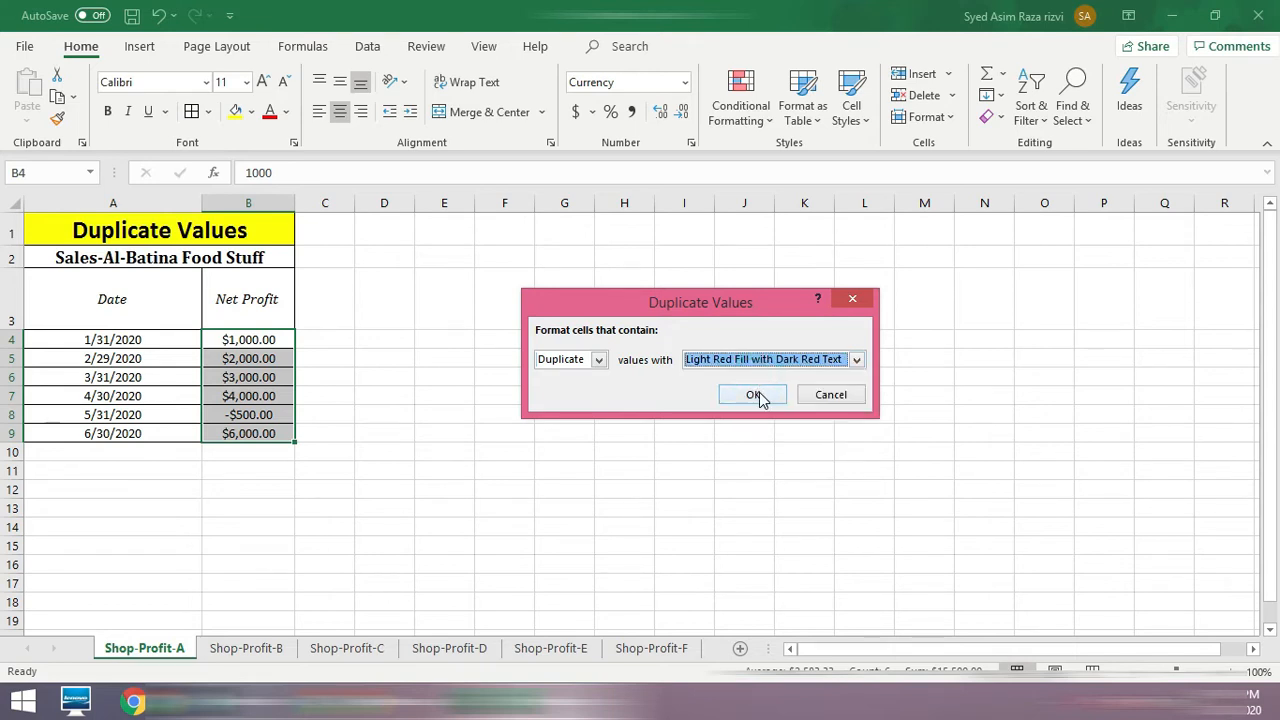
left_click(762, 393)
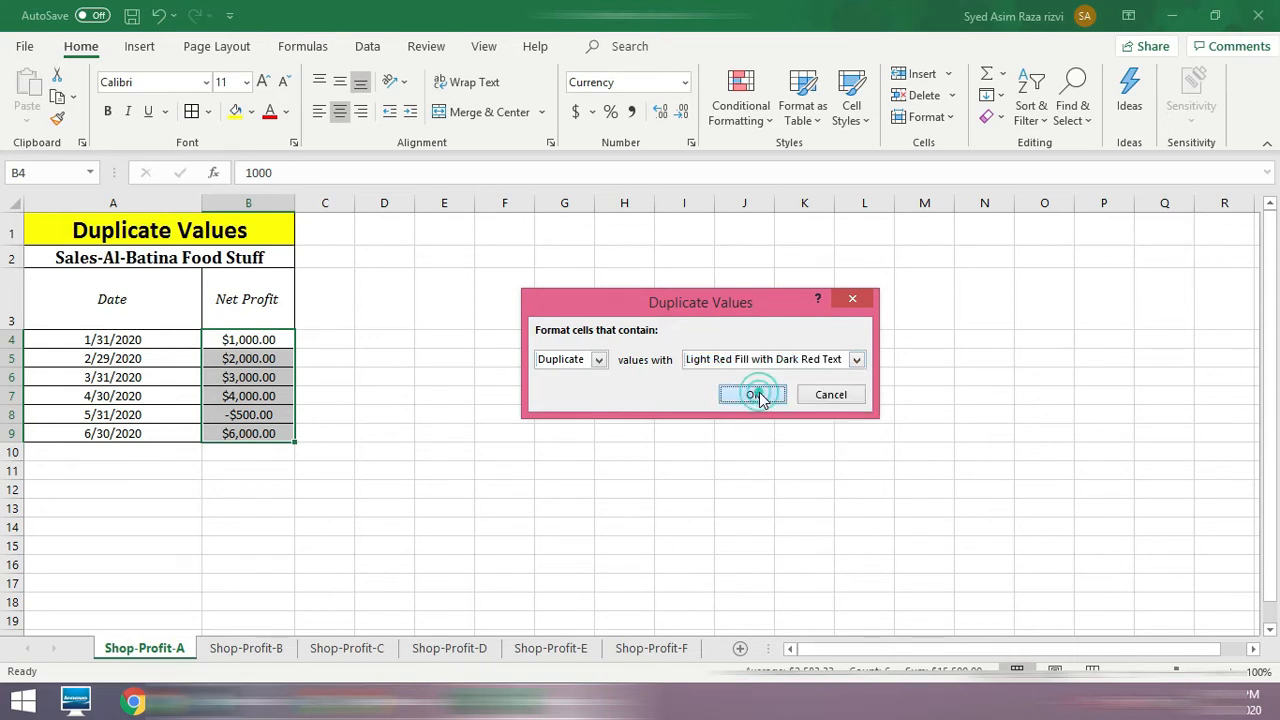
Step: Change the 2/29/2020 net profit in cell B5 to 1000
left_click(258, 340)
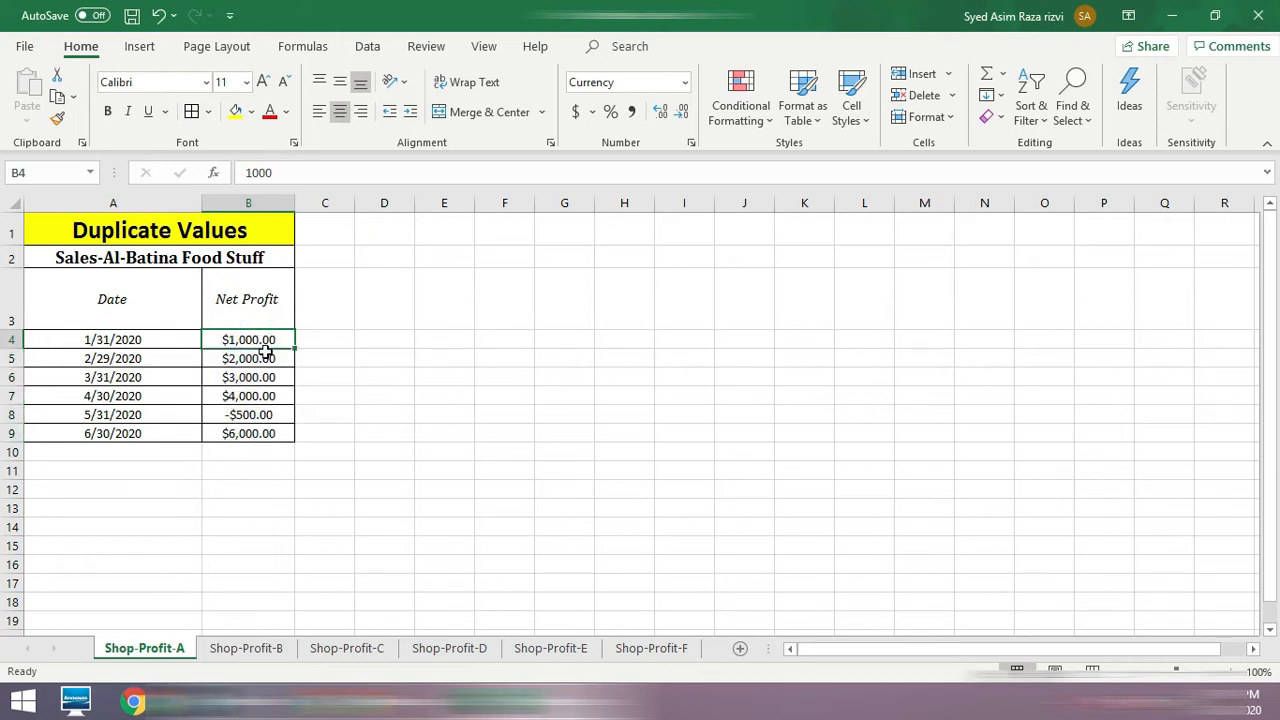
left_click(264, 358)
double_click(264, 358)
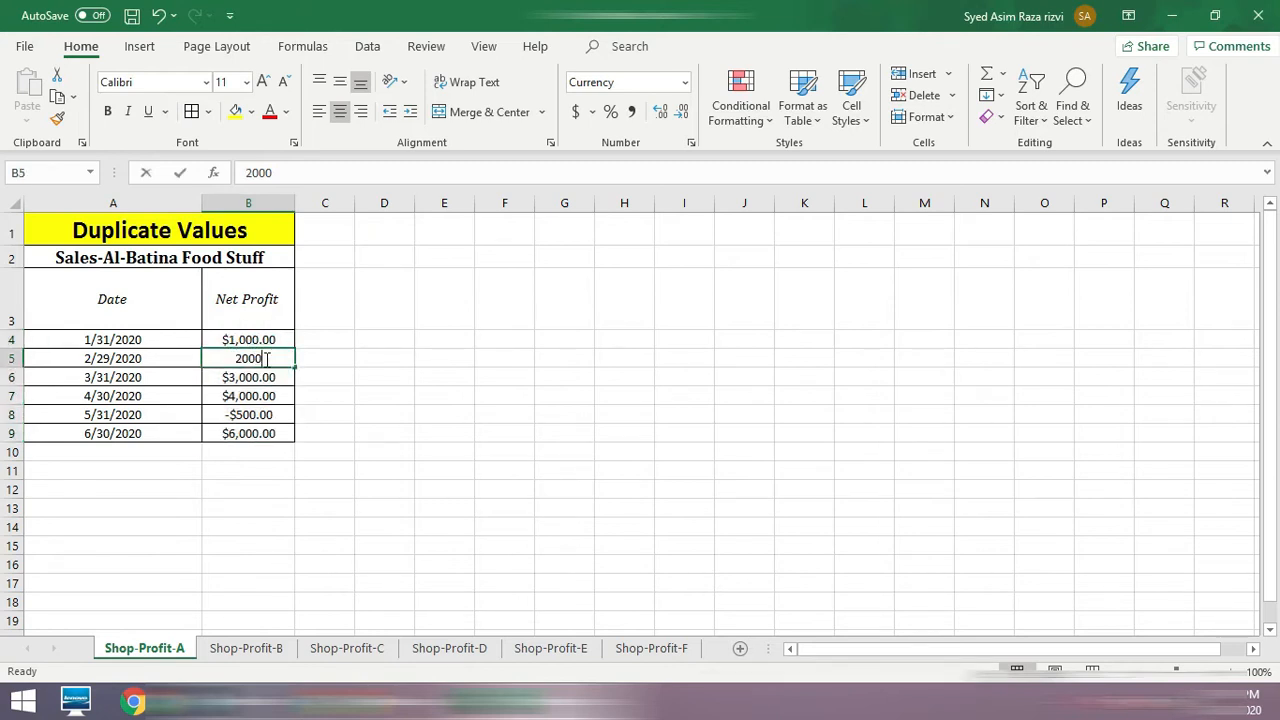
key("BackSpace")
key("BackSpace")
key("BackSpace")
key("BackSpace")
type("1000")
key("Return")
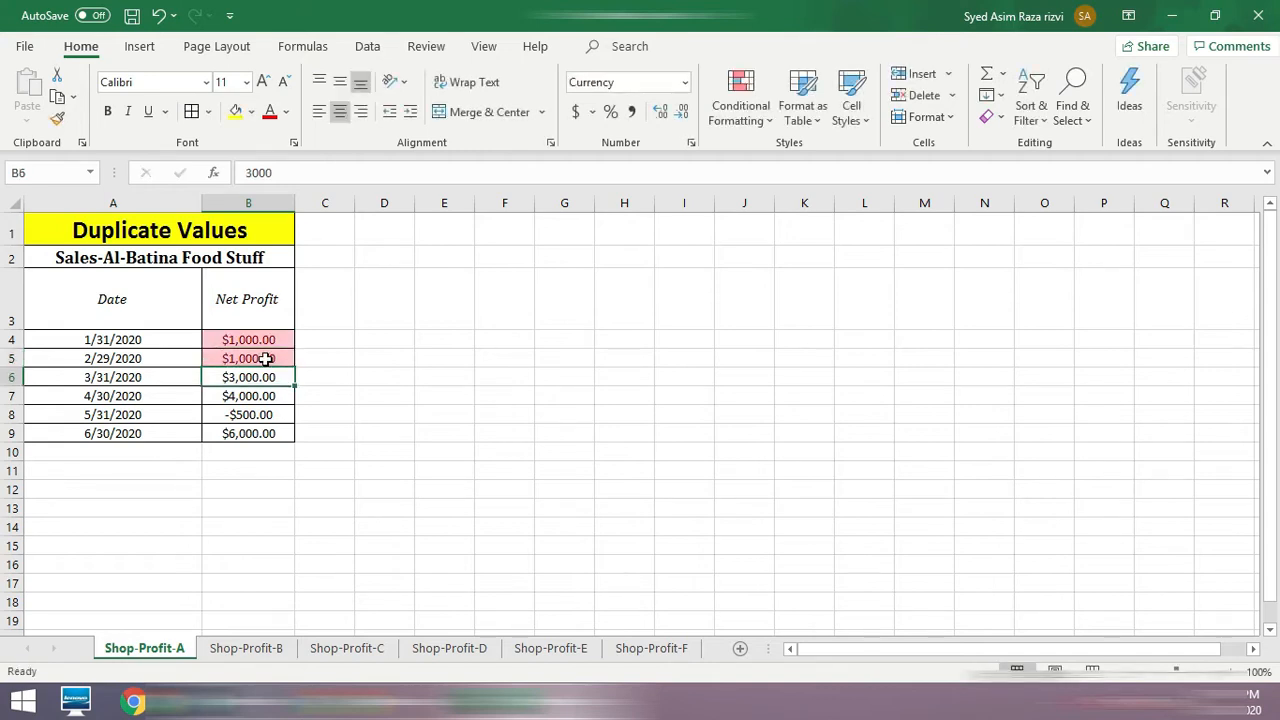
Step: Change the 6/30/2020 net profit in cell B9 to 1000
left_click(242, 434)
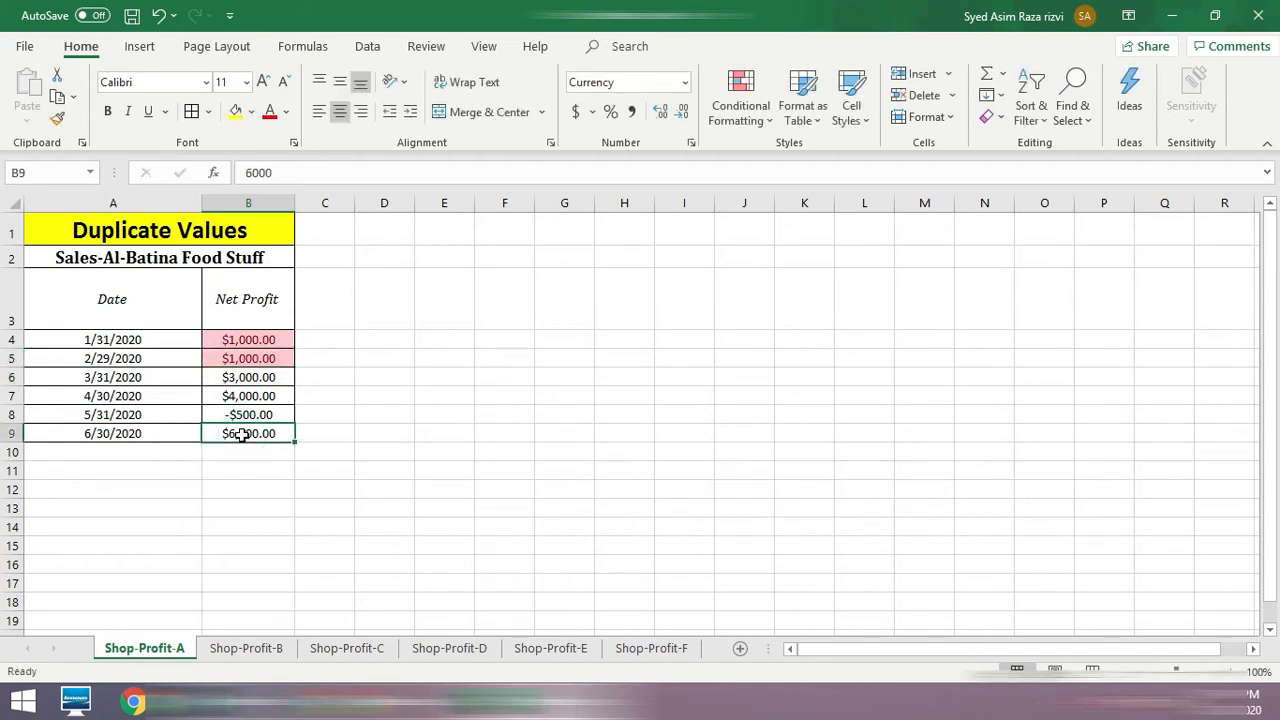
type("1")
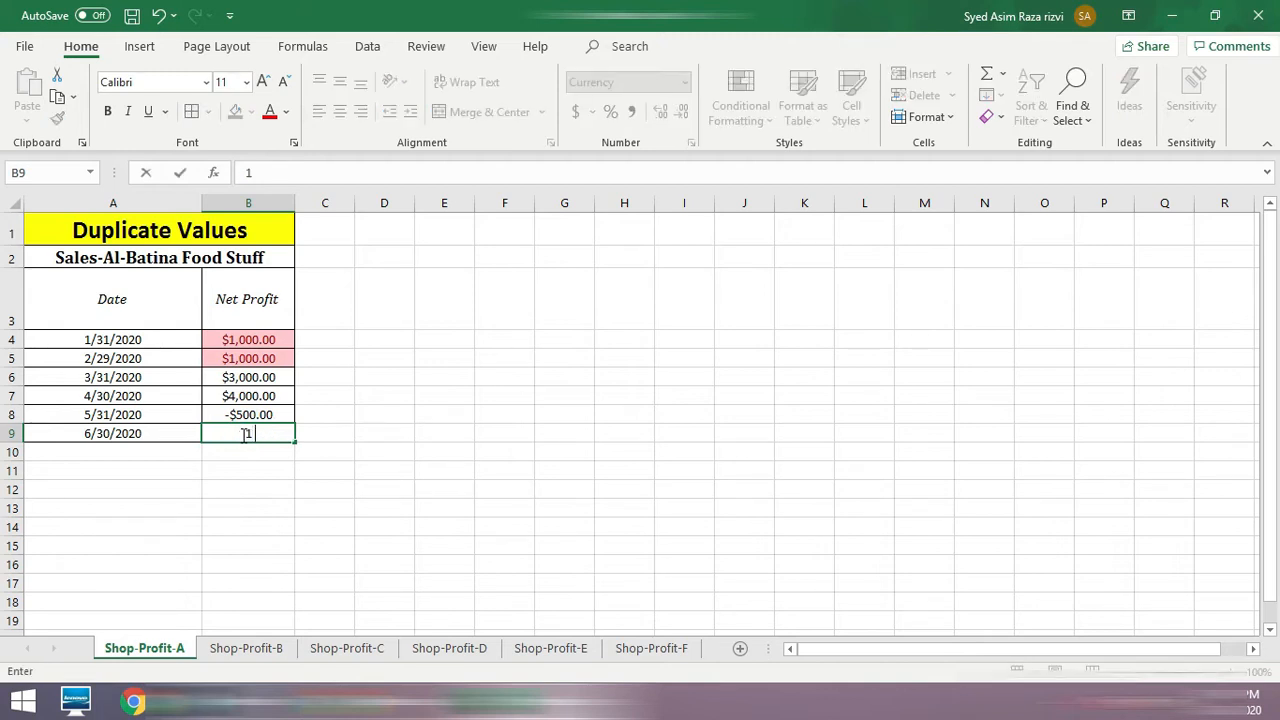
type("000")
key("Return")
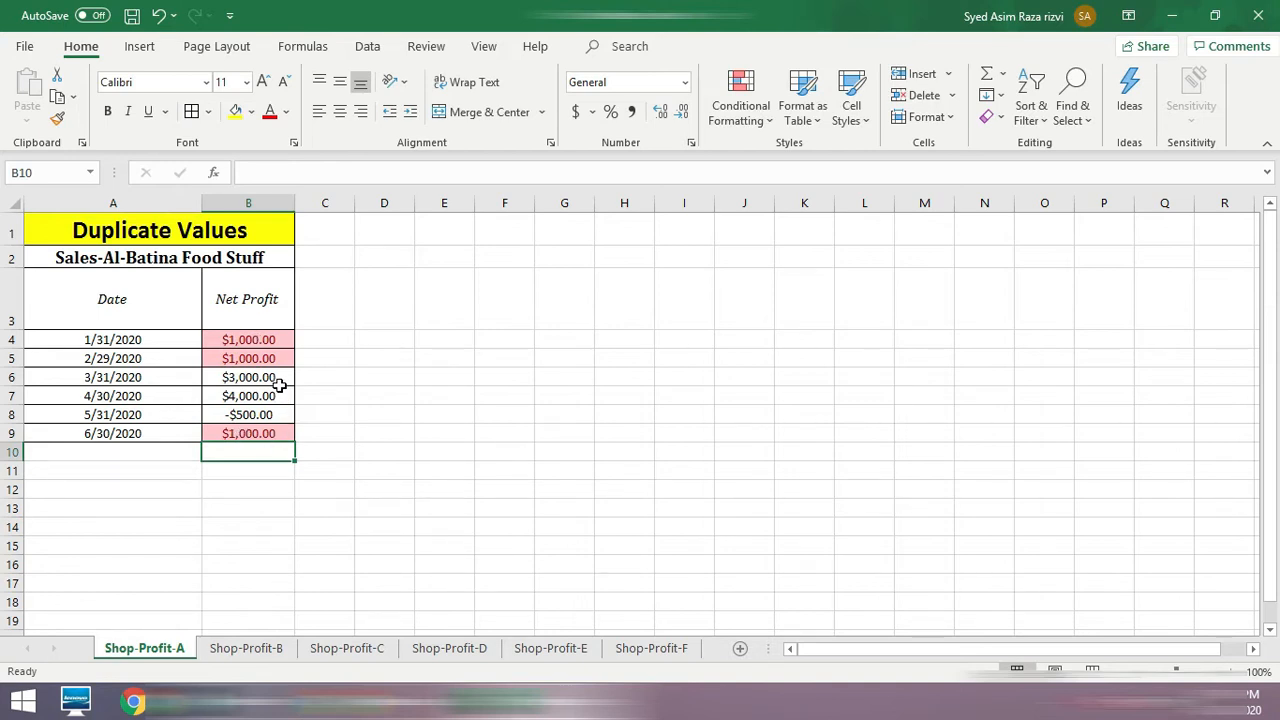
Step: Change the 4/30/2020 net profit in cell B7 to 3000 and return to the start of the sheet
left_click(272, 377)
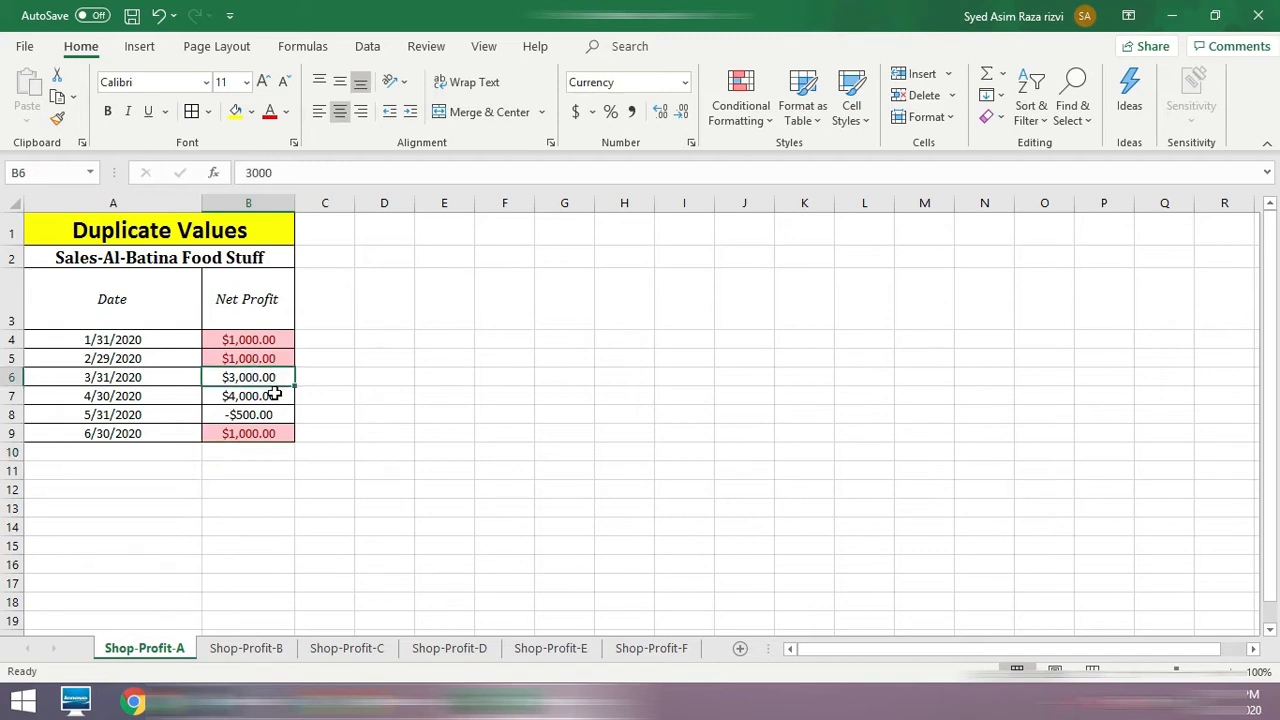
left_click(274, 395)
type("3000")
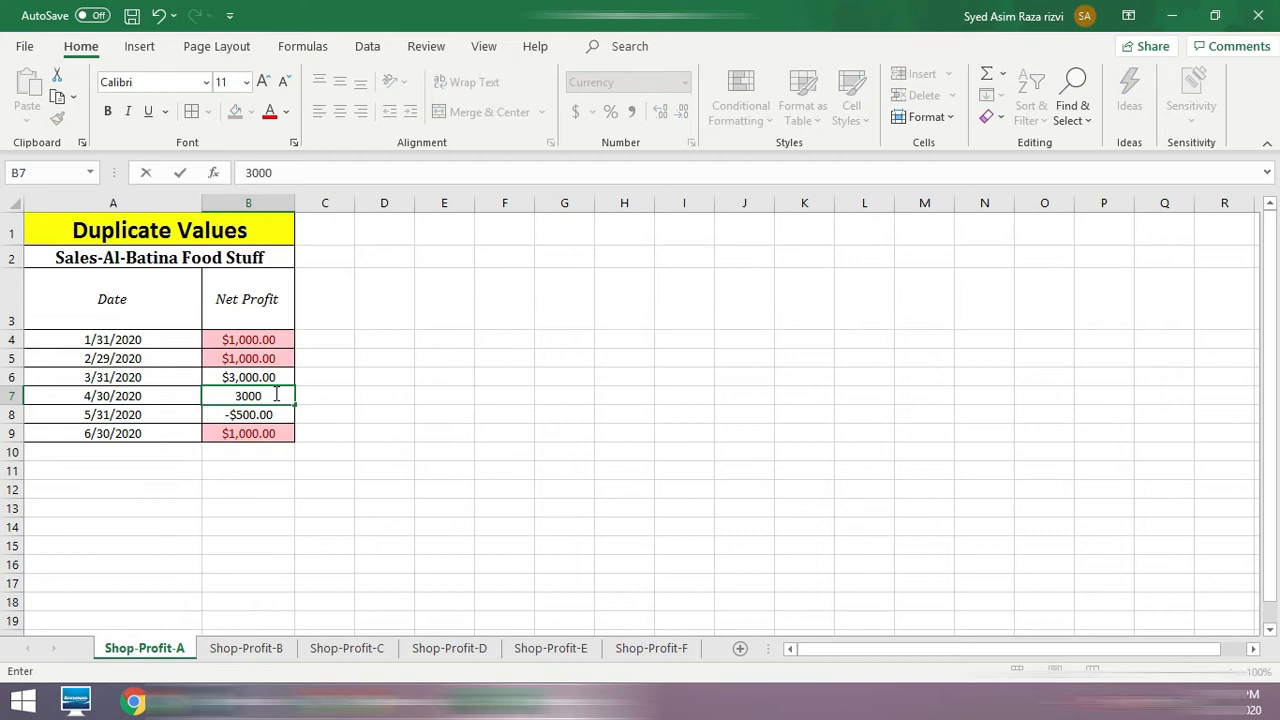
key("Return")
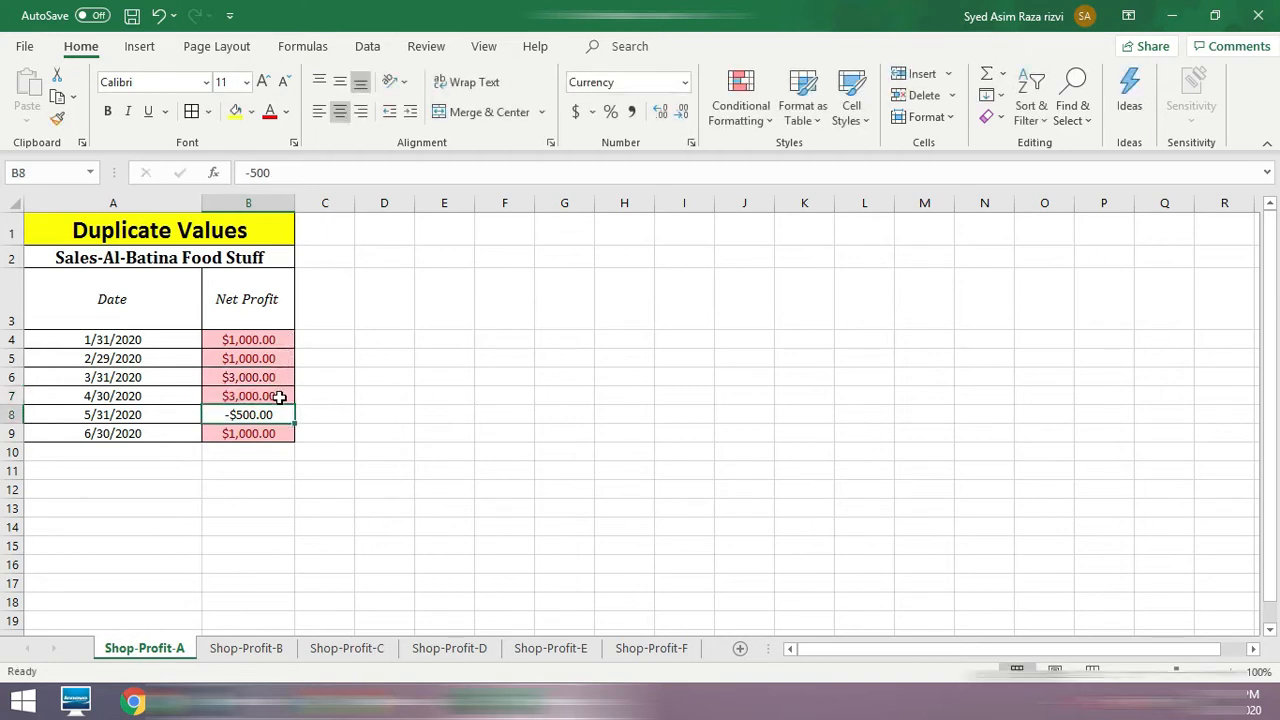
key("ctrl+Home")
Step: On the Shop-Profit-B sheet, apply blue gradient fill data bars to the Net Profit cells B4:B9
left_click(277, 658)
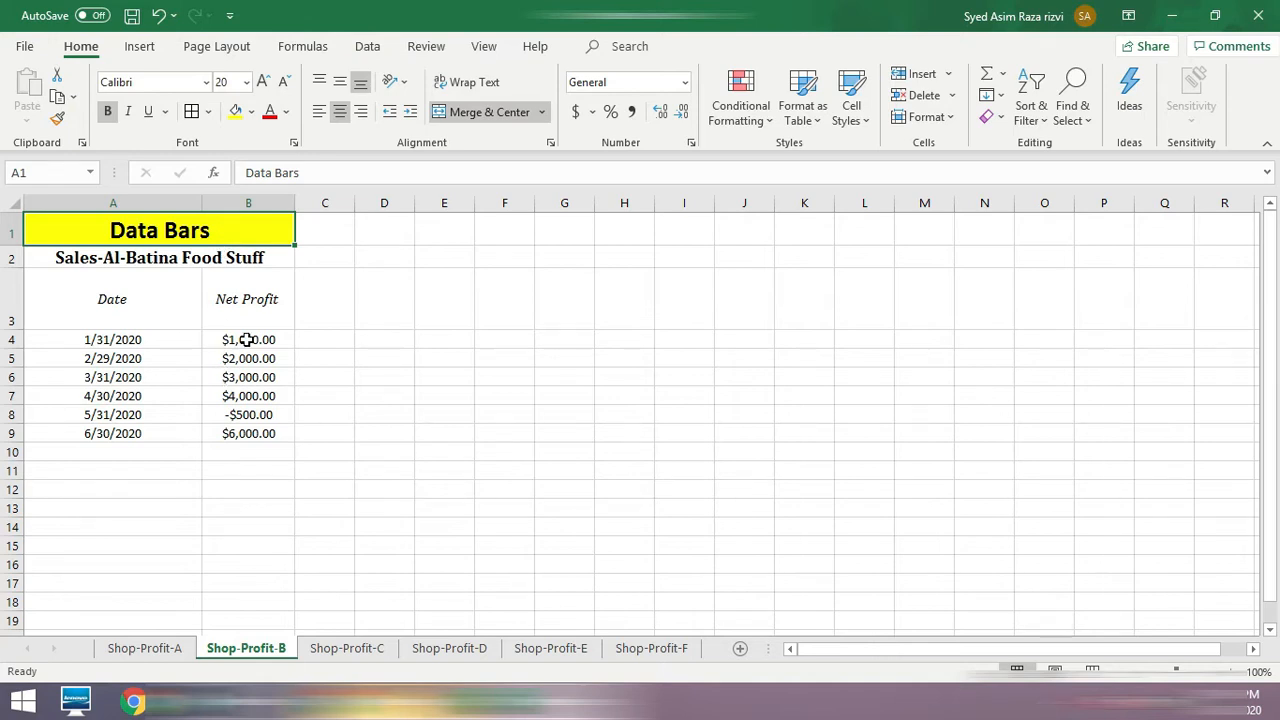
left_click_drag(246, 340, 246, 433)
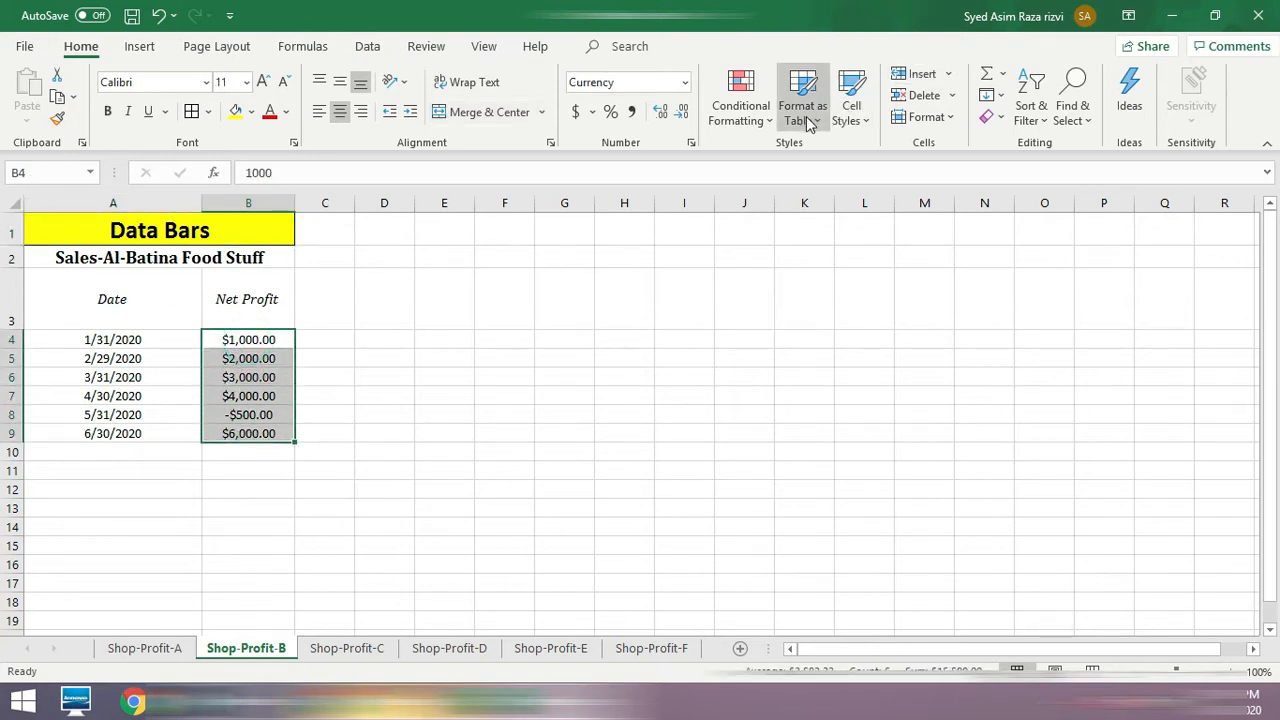
left_click(757, 120)
mouse_move(828, 152)
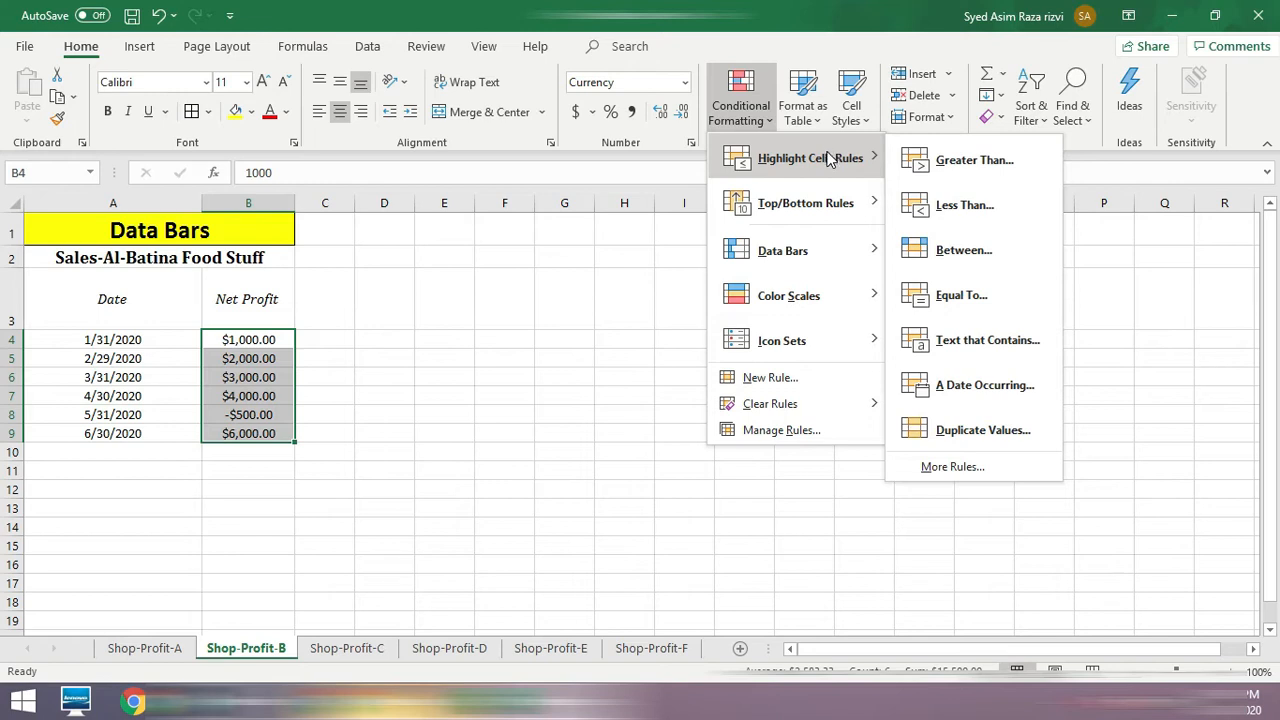
mouse_move(830, 251)
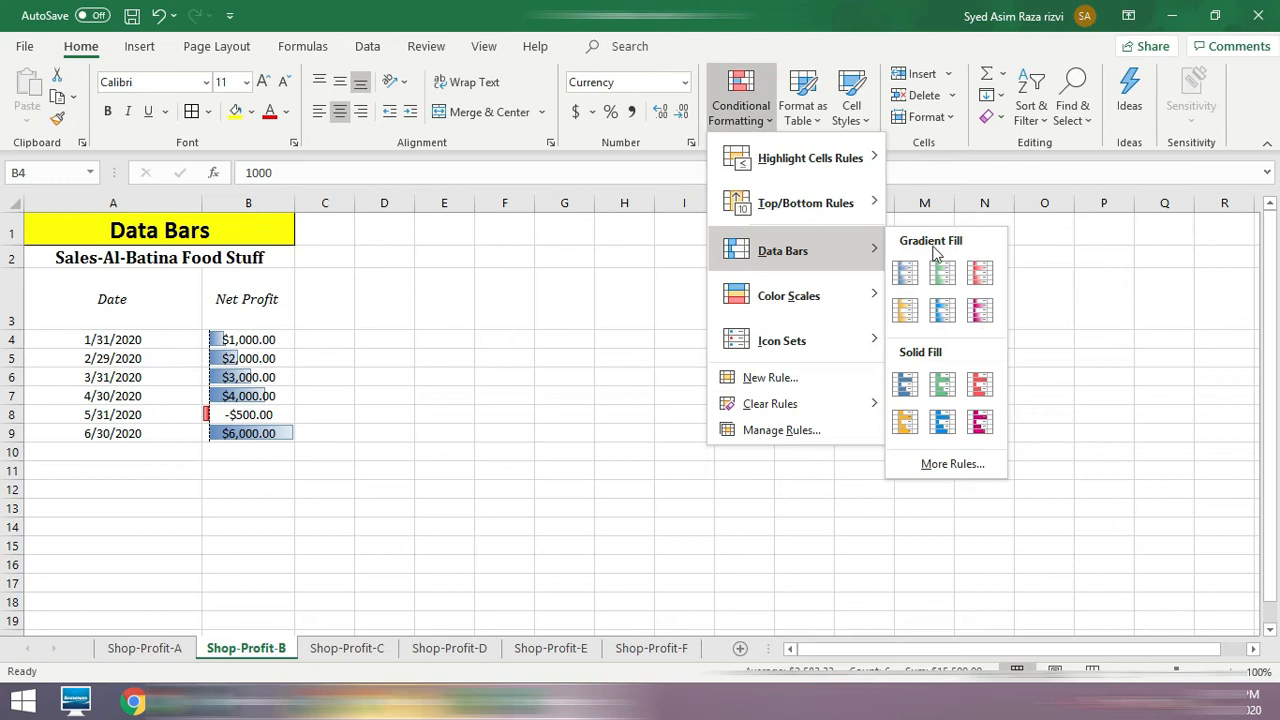
left_click(906, 284)
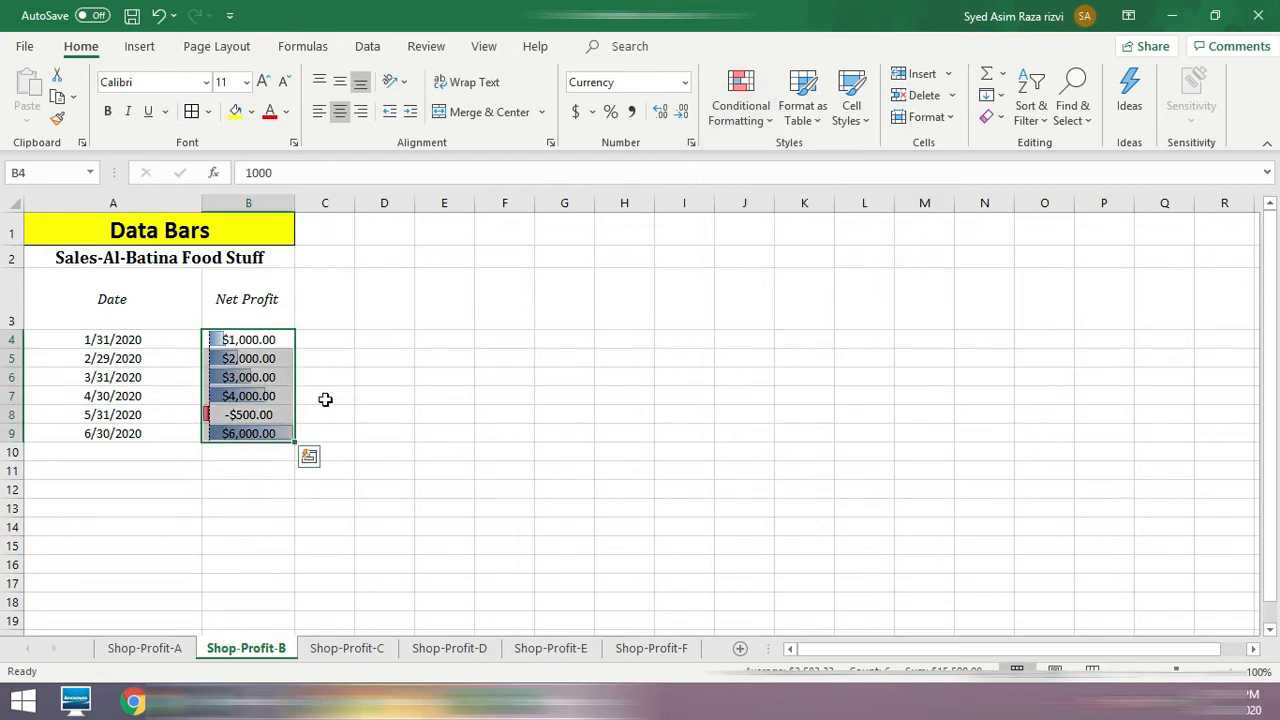
Step: Examine how the data bars in the Net Profit column compare with each cell's value, including the negative one
left_click(257, 340)
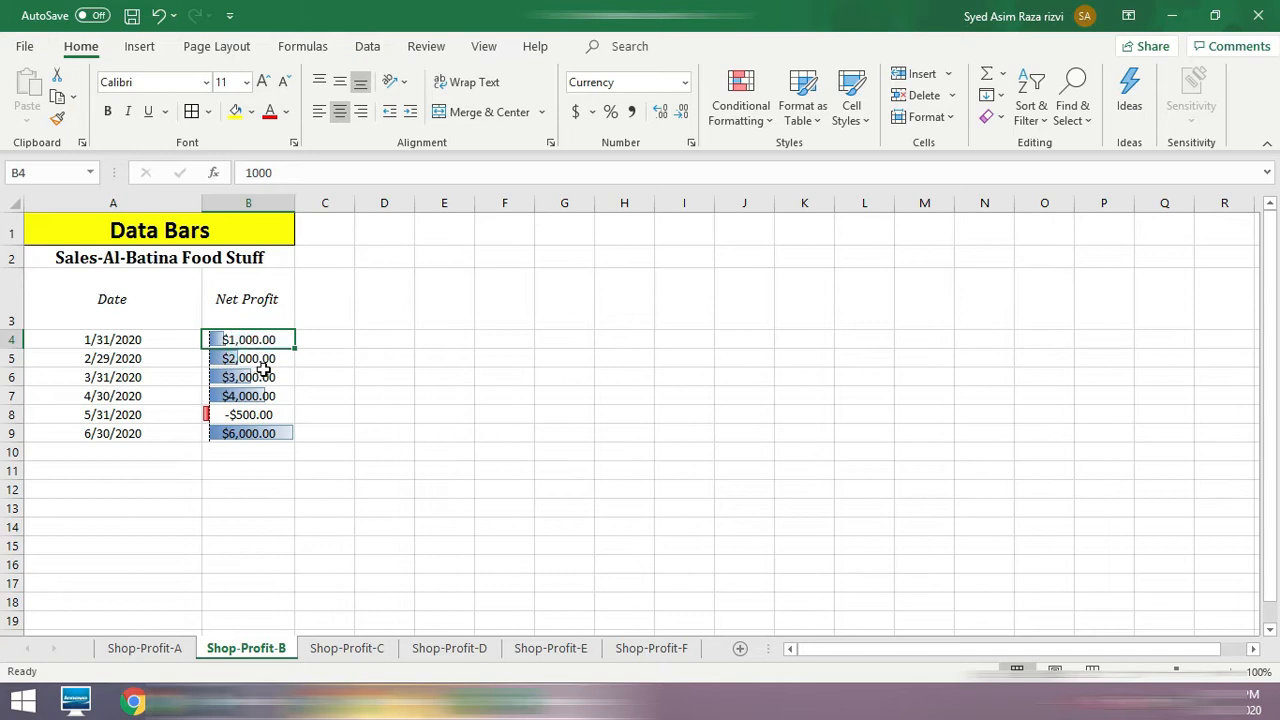
left_click(259, 377)
left_click(255, 398)
left_click(253, 414)
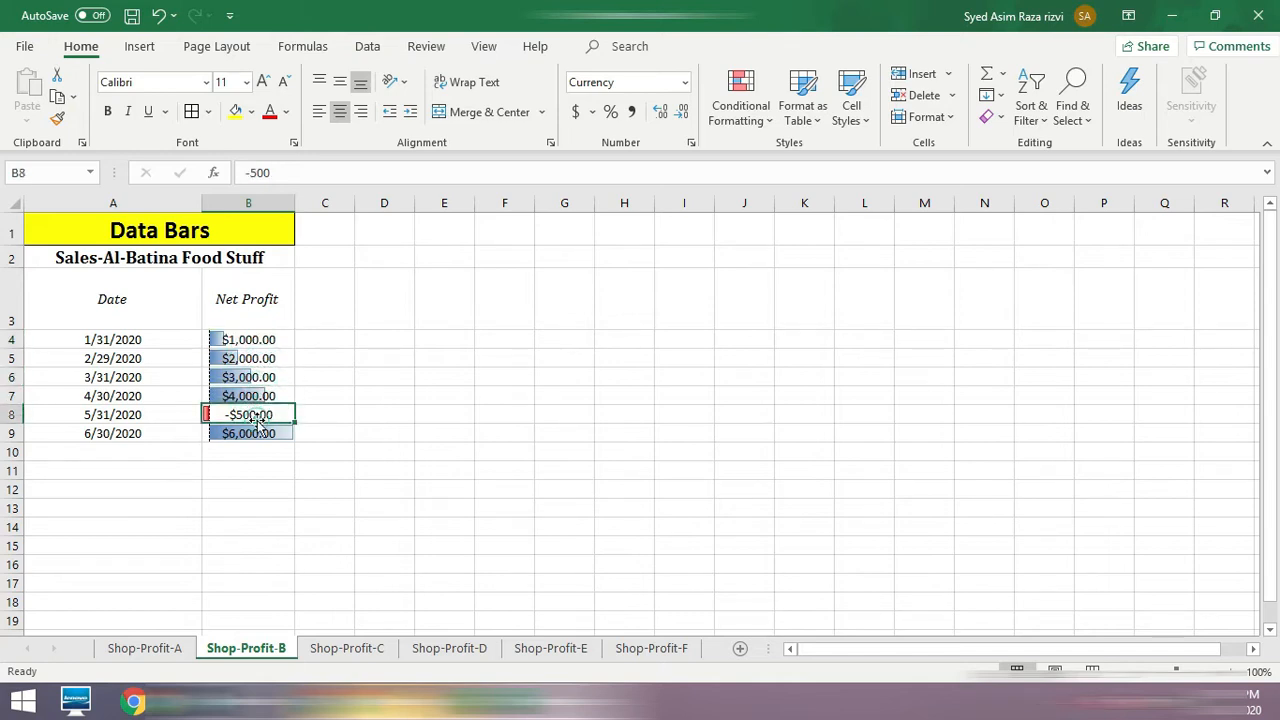
left_click(252, 432)
left_click(248, 340)
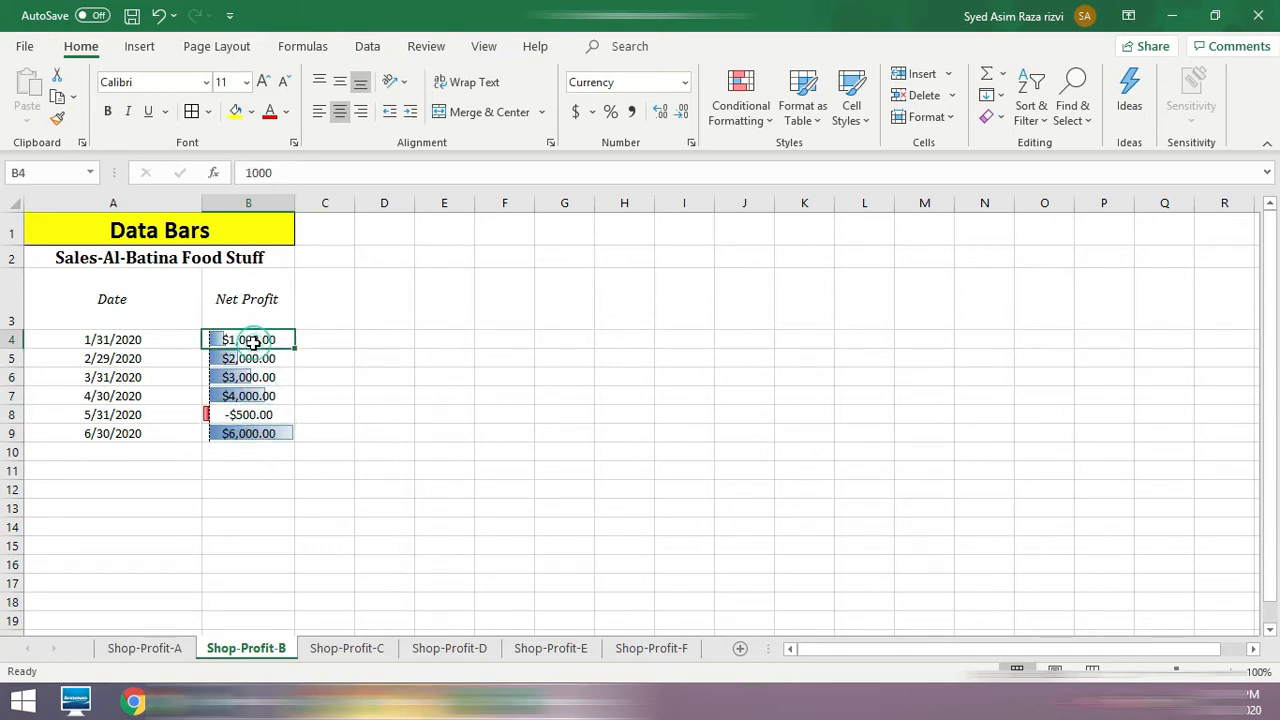
left_click(250, 360)
left_click(251, 377)
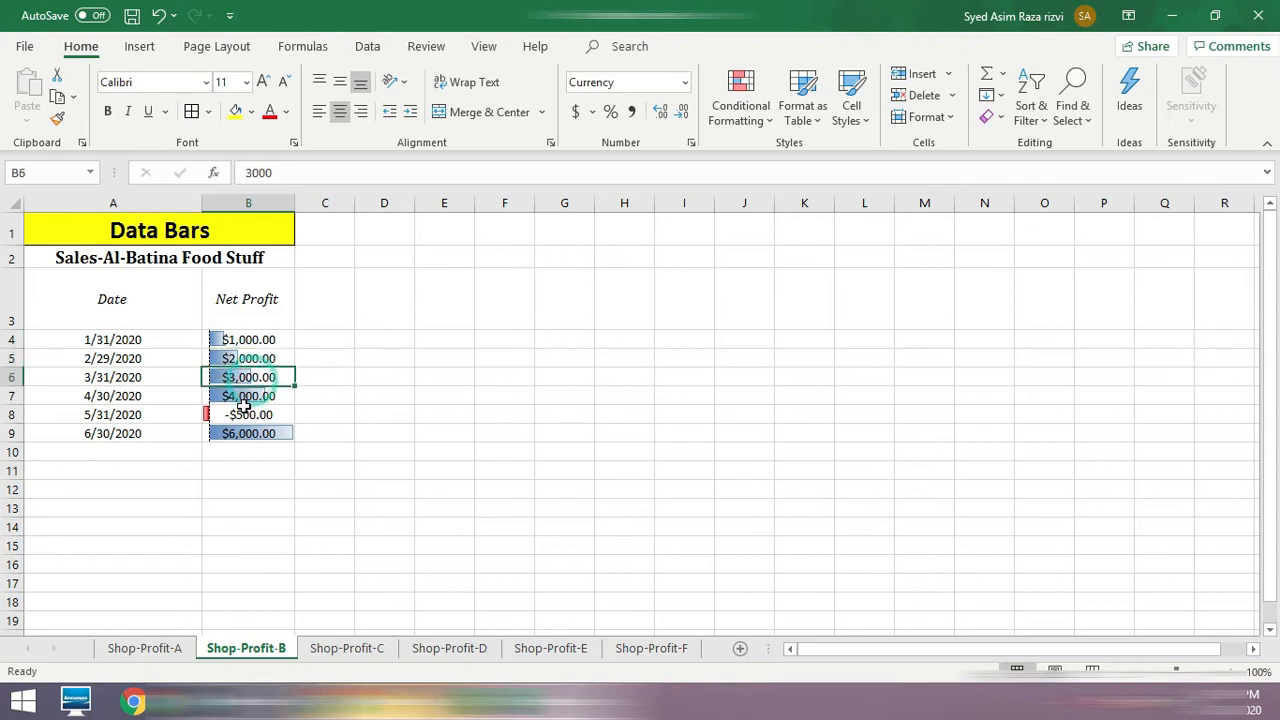
left_click(251, 396)
left_click(248, 435)
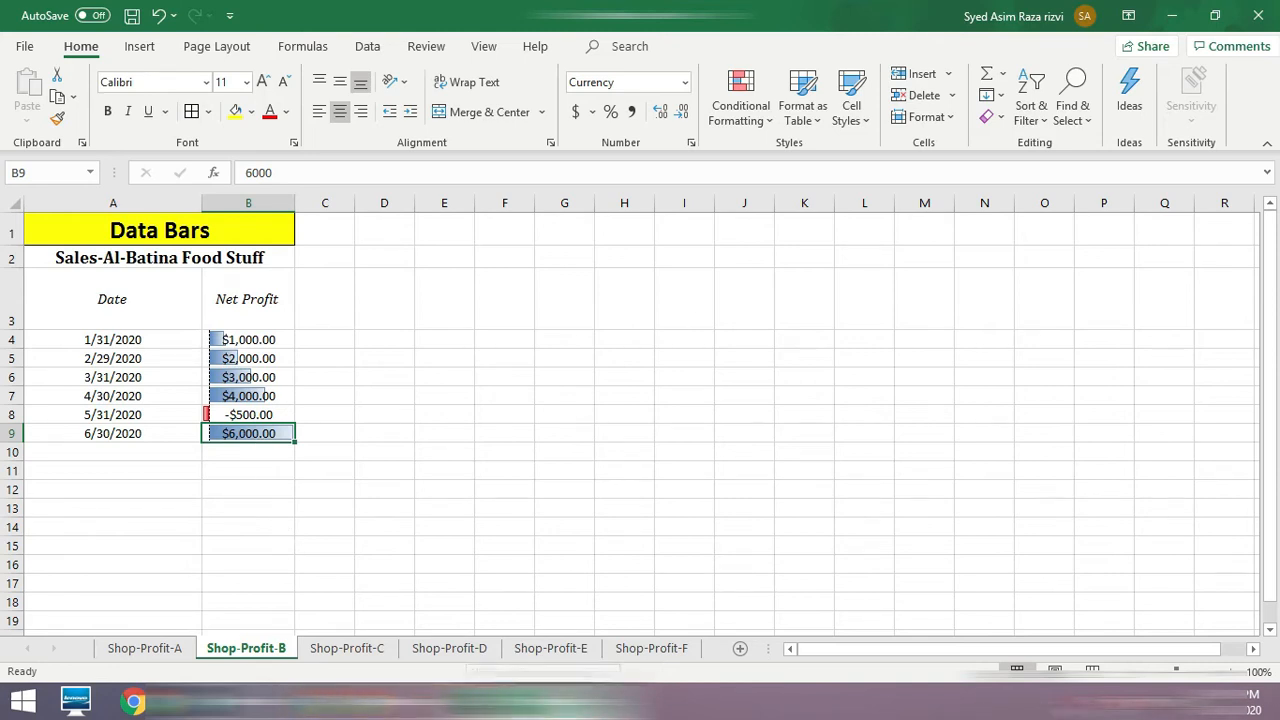
Step: On the Shop-Profit-C sheet, start a custom color scale rule for dates A4:A9 using the 3-Color Scale format style
left_click(350, 655)
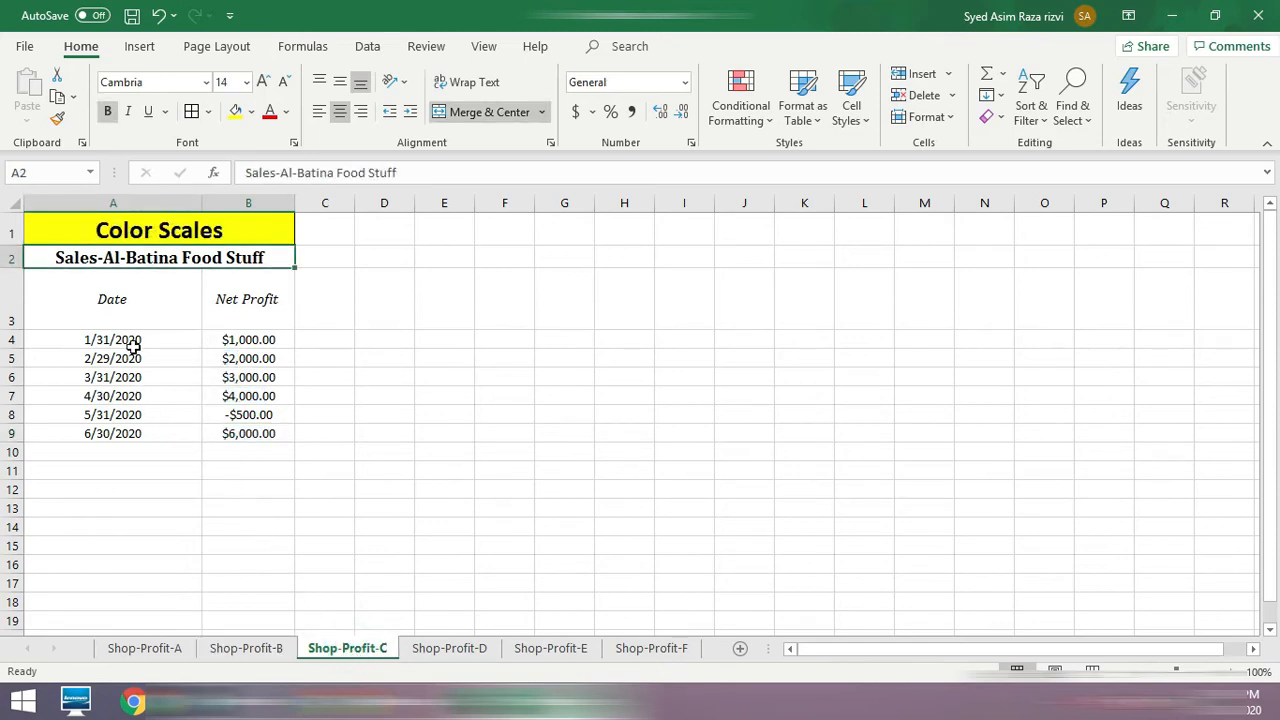
left_click_drag(136, 340, 152, 433)
left_click(730, 124)
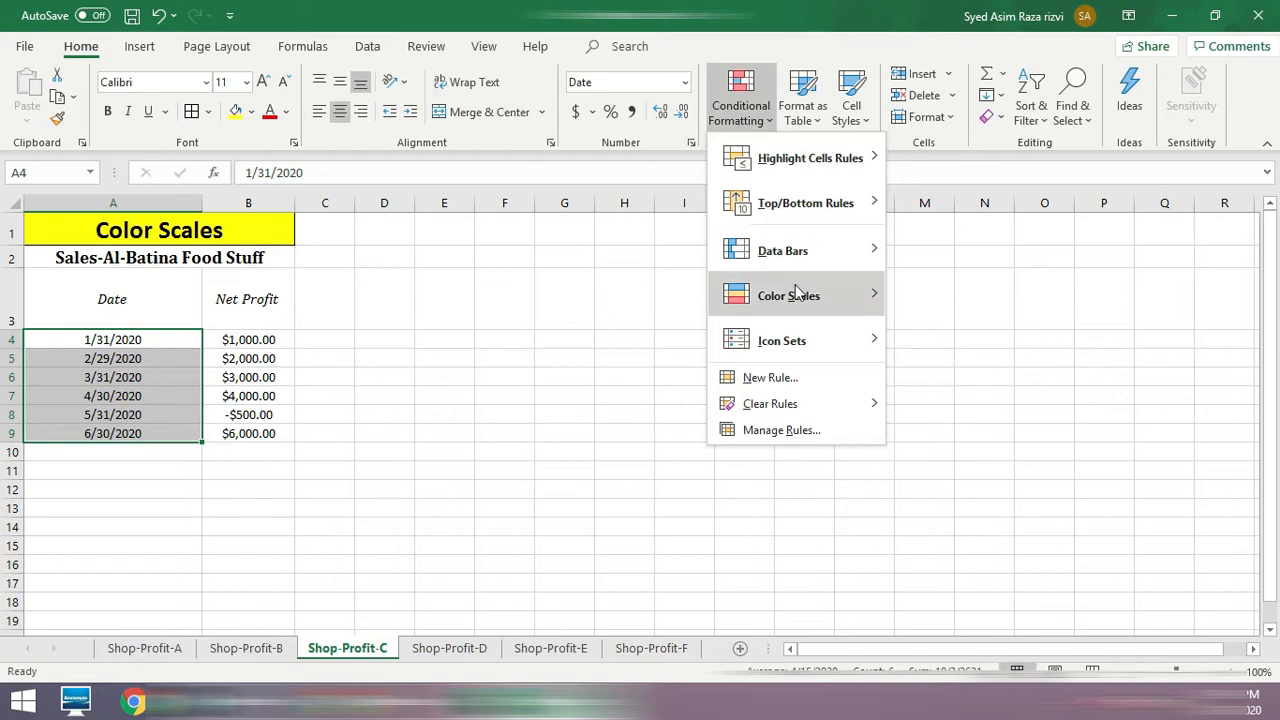
mouse_move(790, 296)
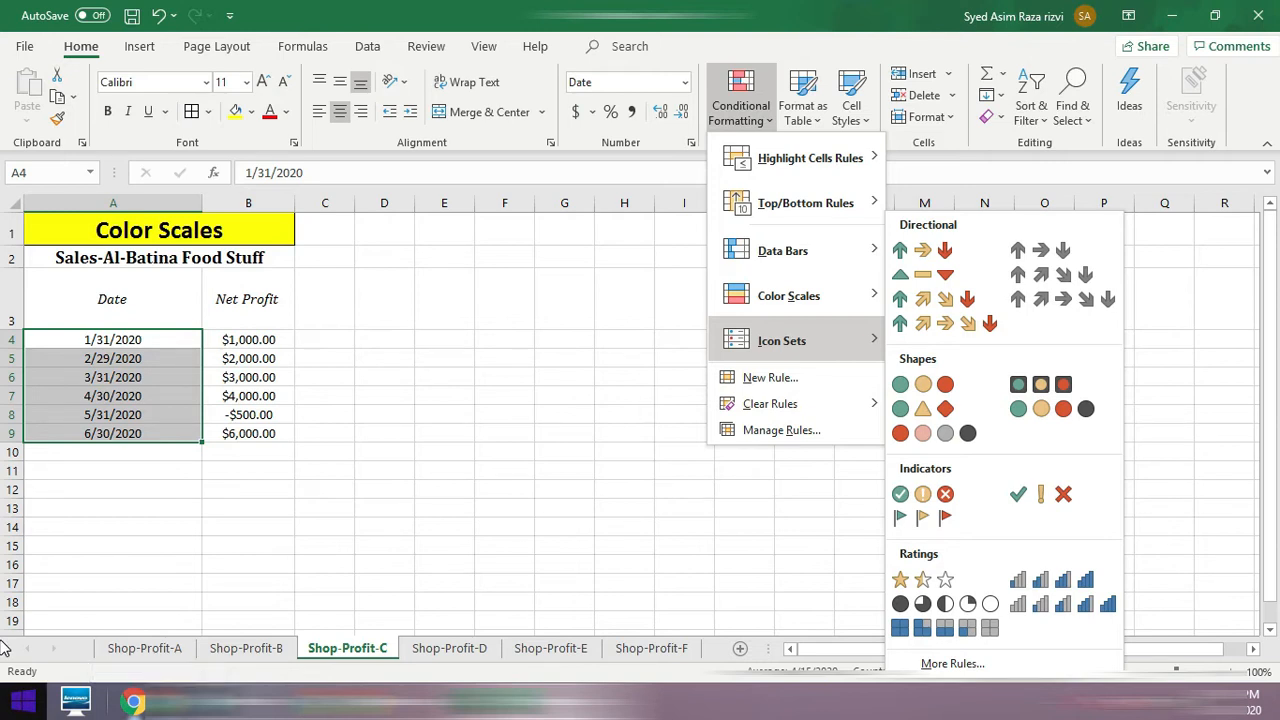
mouse_move(838, 296)
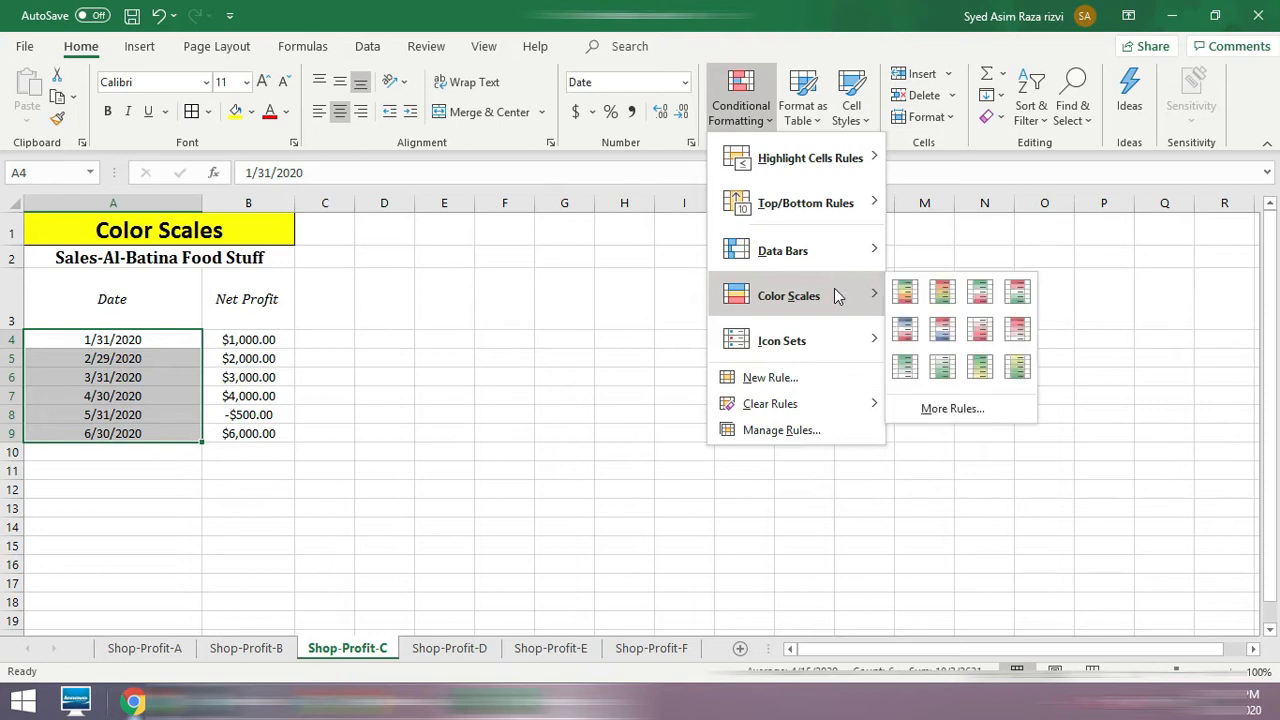
left_click(950, 410)
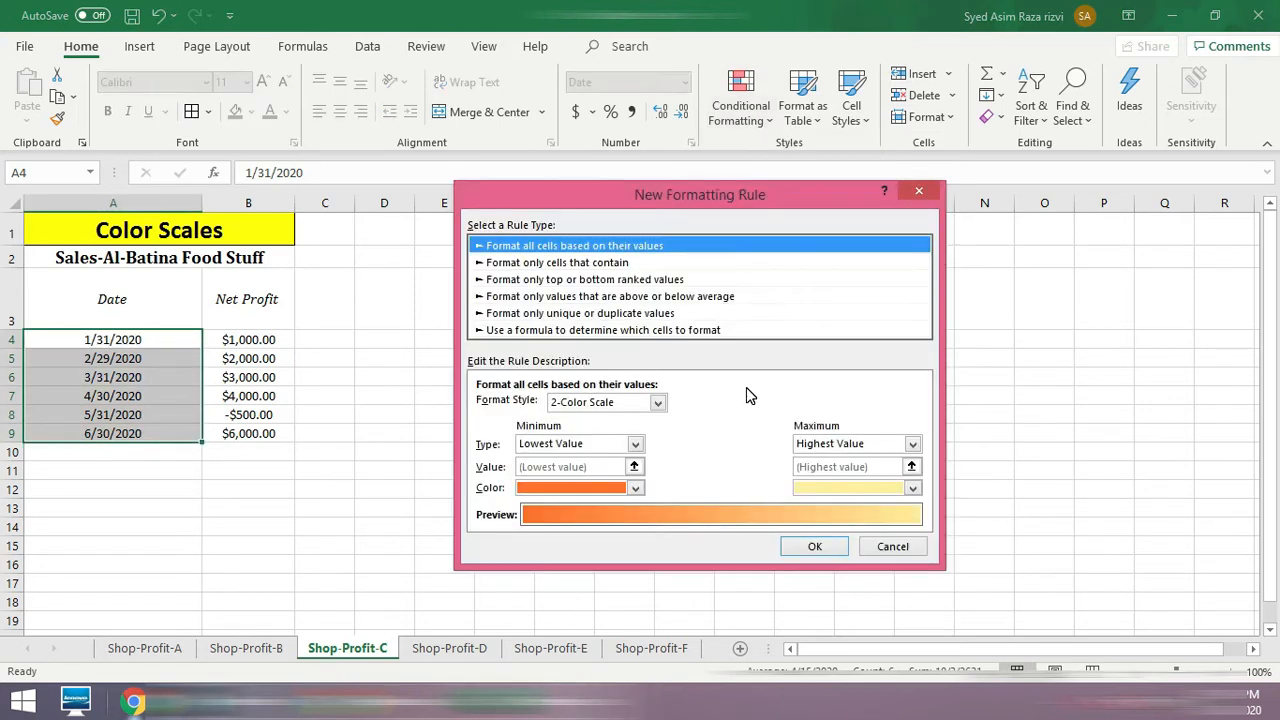
left_click(657, 402)
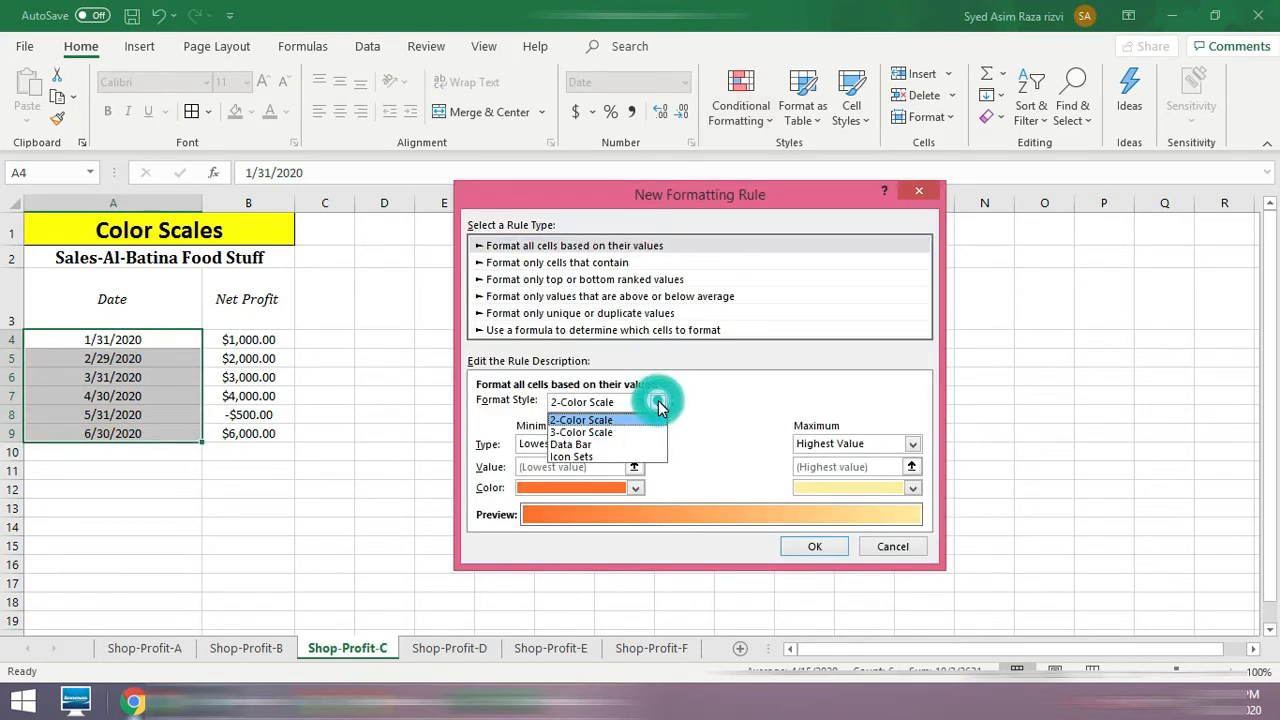
left_click(602, 433)
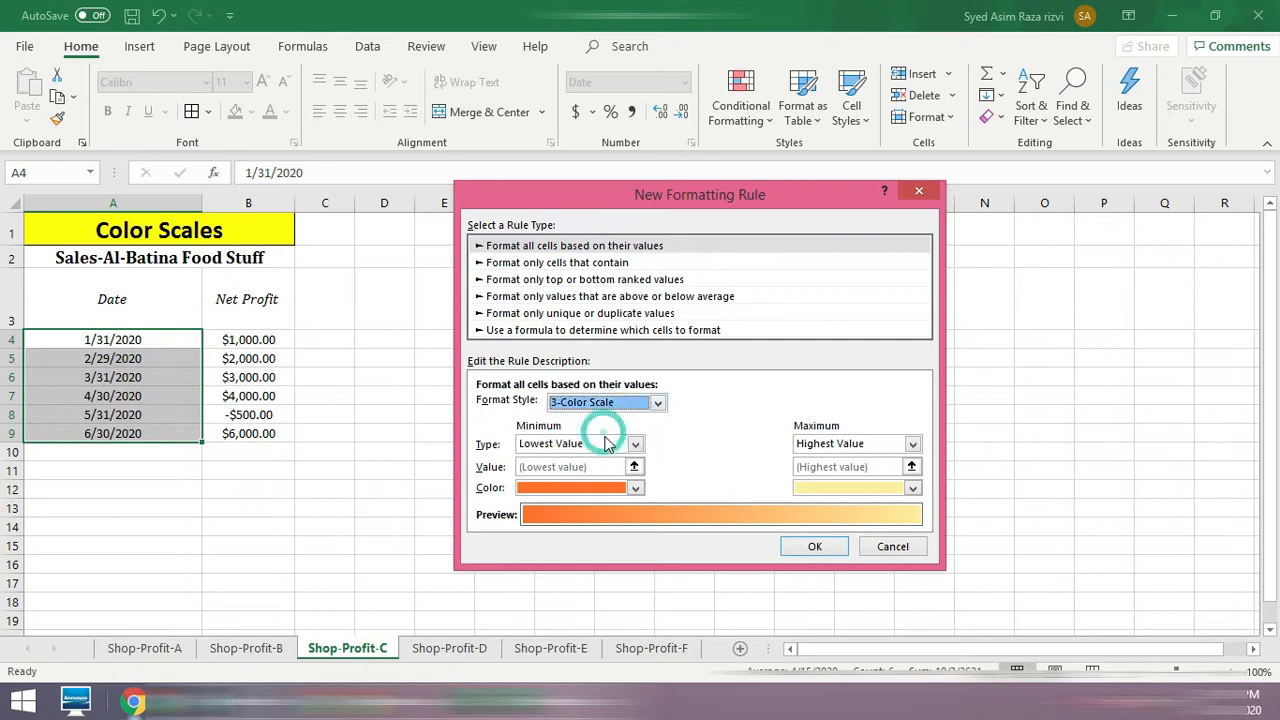
Step: Set the color scale's minimum to light green, midpoint to green and maximum to blue, and apply the rule
left_click(635, 490)
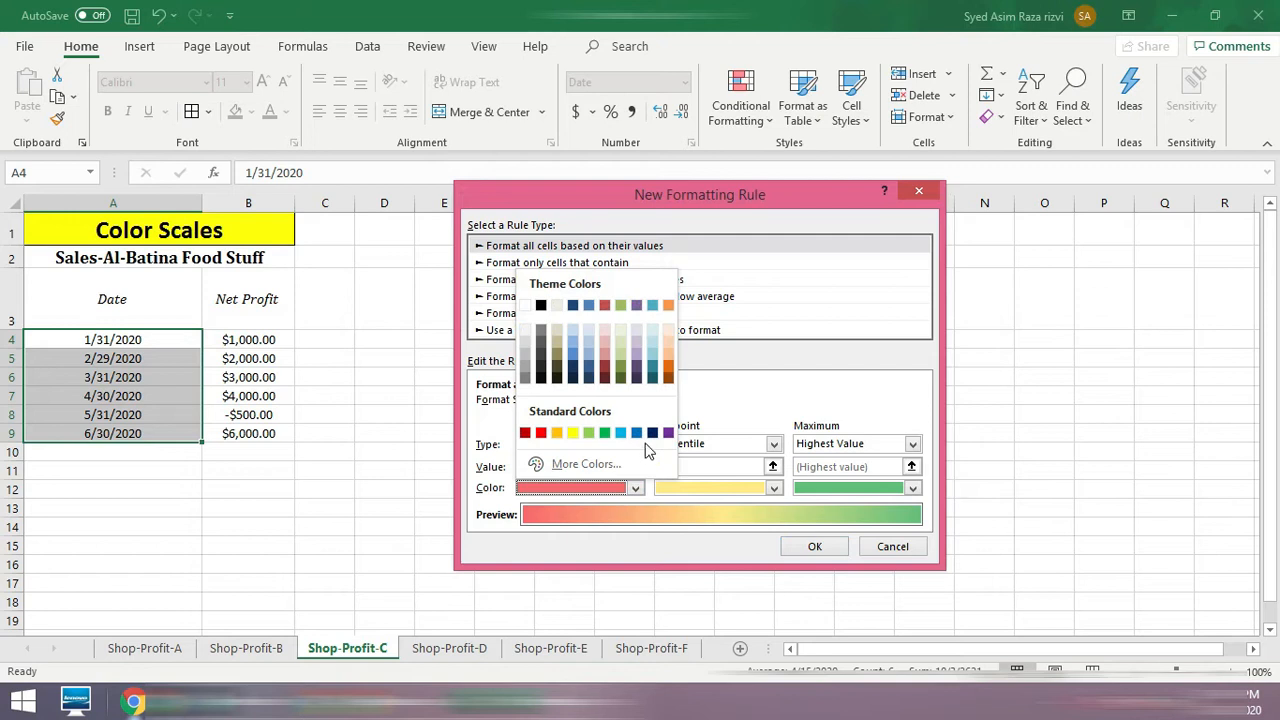
left_click(590, 433)
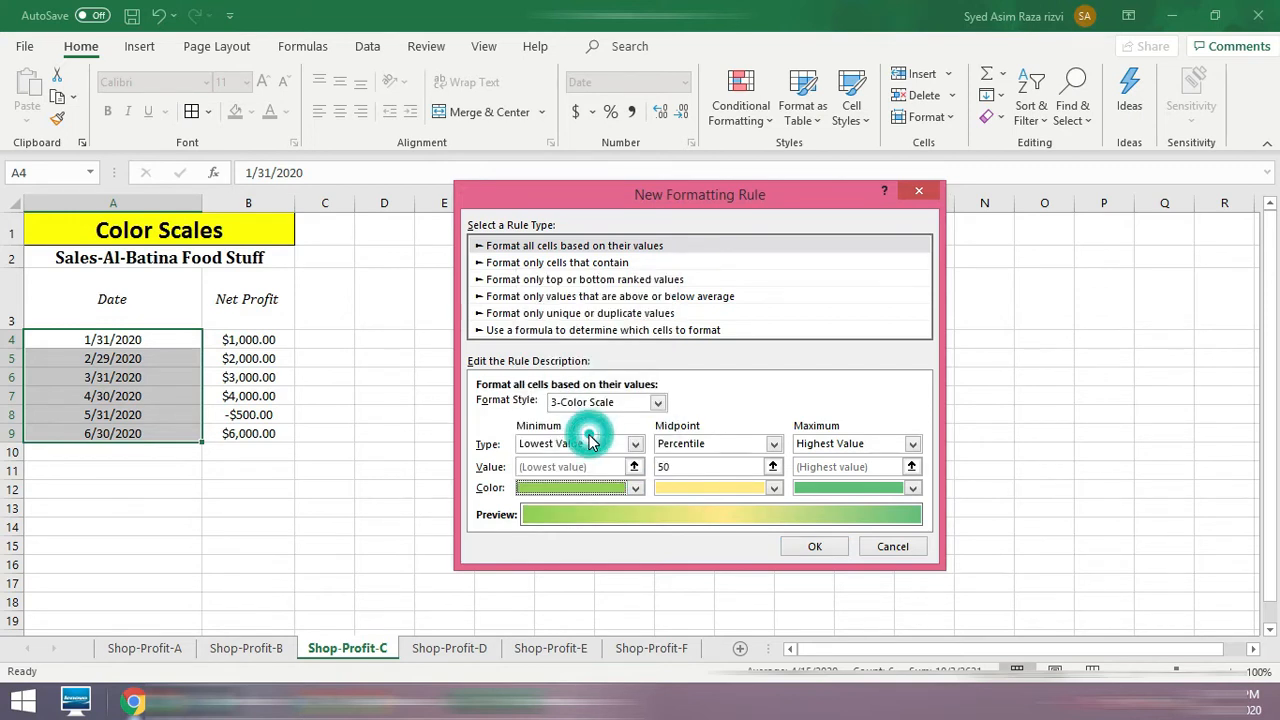
left_click(773, 489)
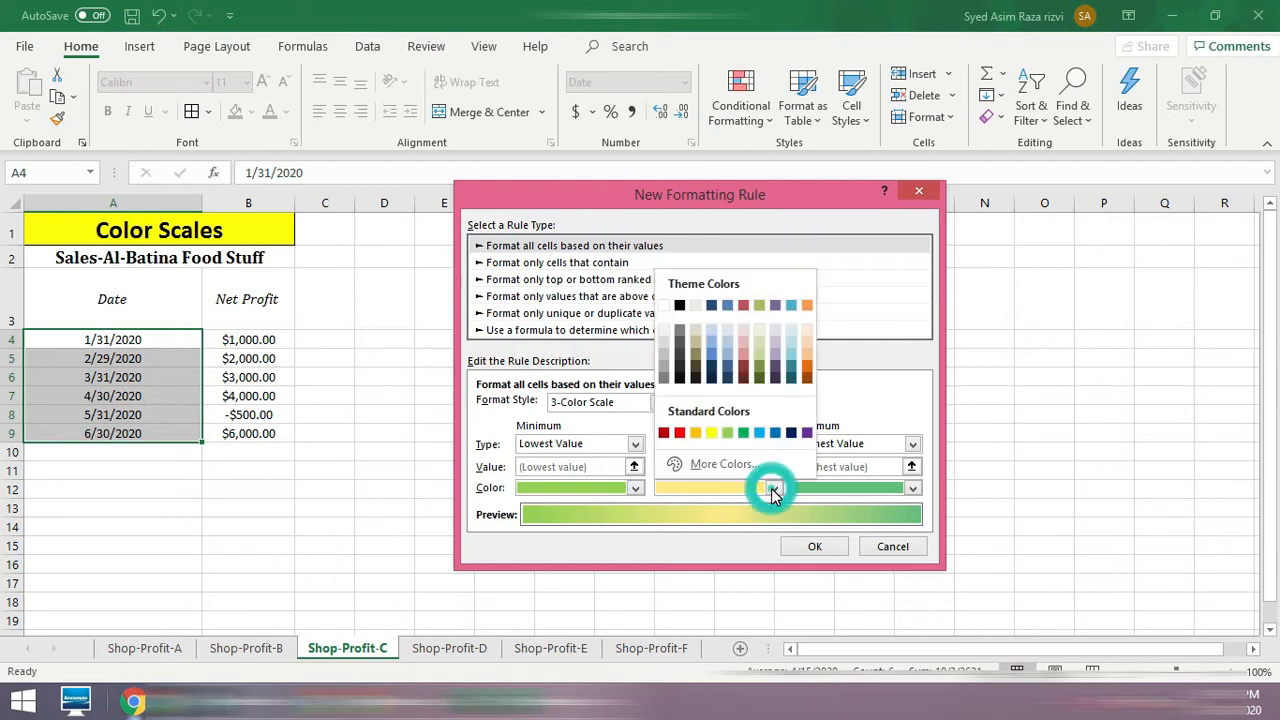
left_click(743, 432)
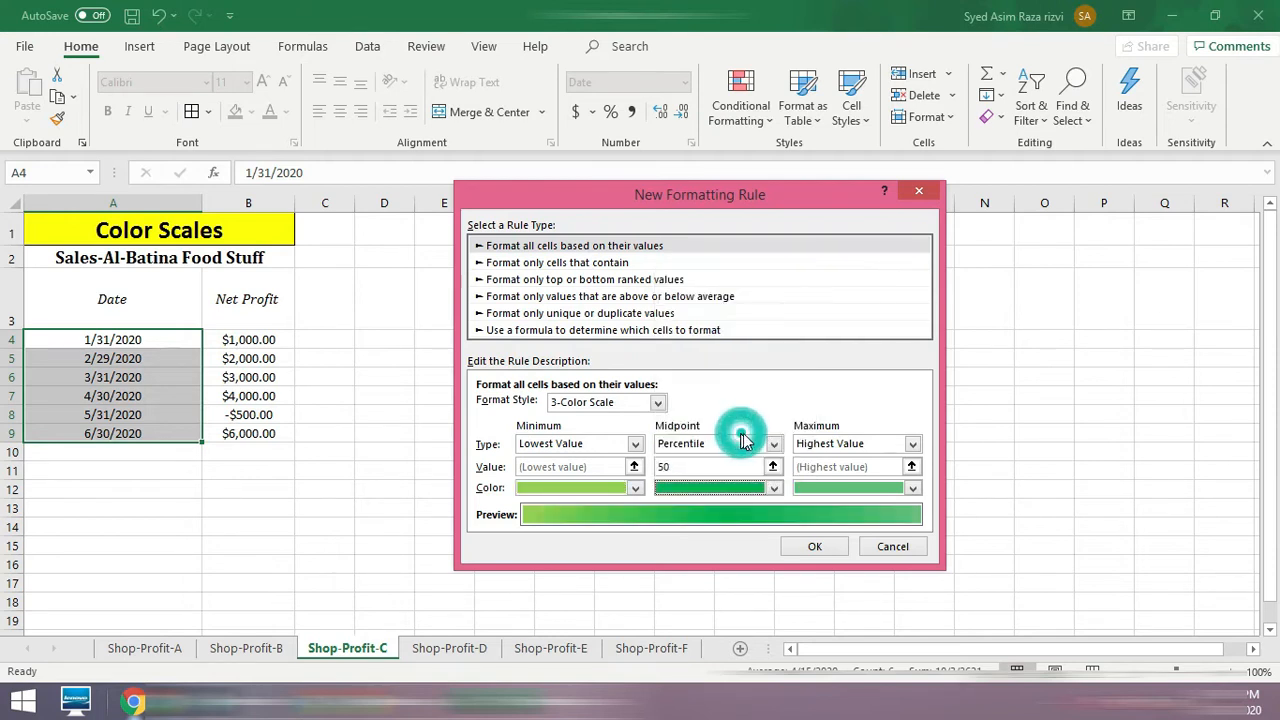
left_click(912, 489)
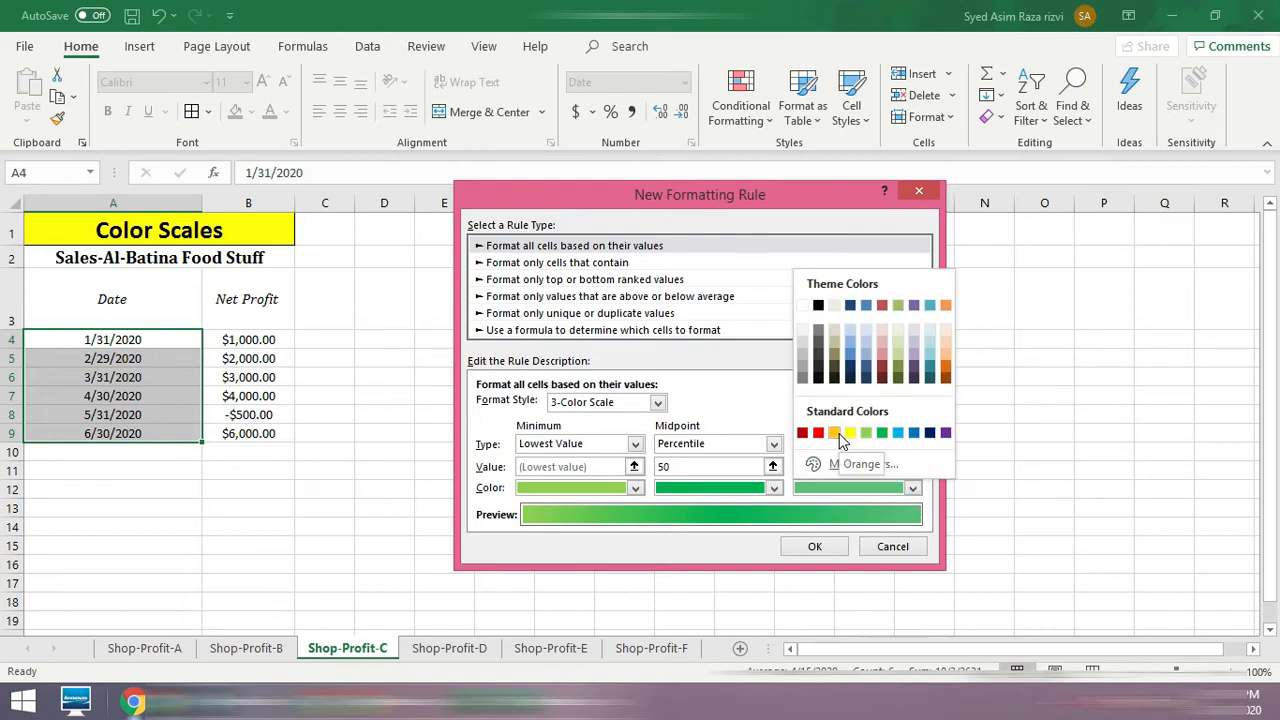
left_click(911, 435)
left_click(837, 547)
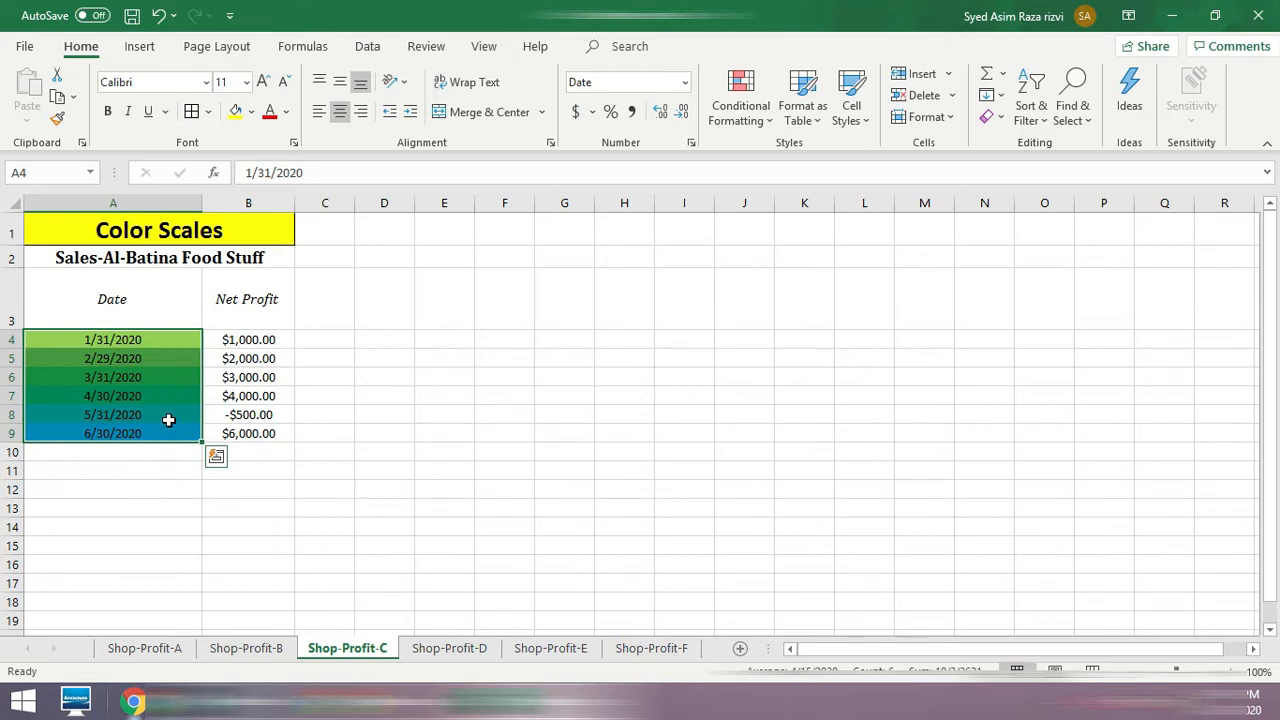
Step: Start another custom color scale rule for dates A4:A9 with the 3-Color Scale format style
left_click(742, 112)
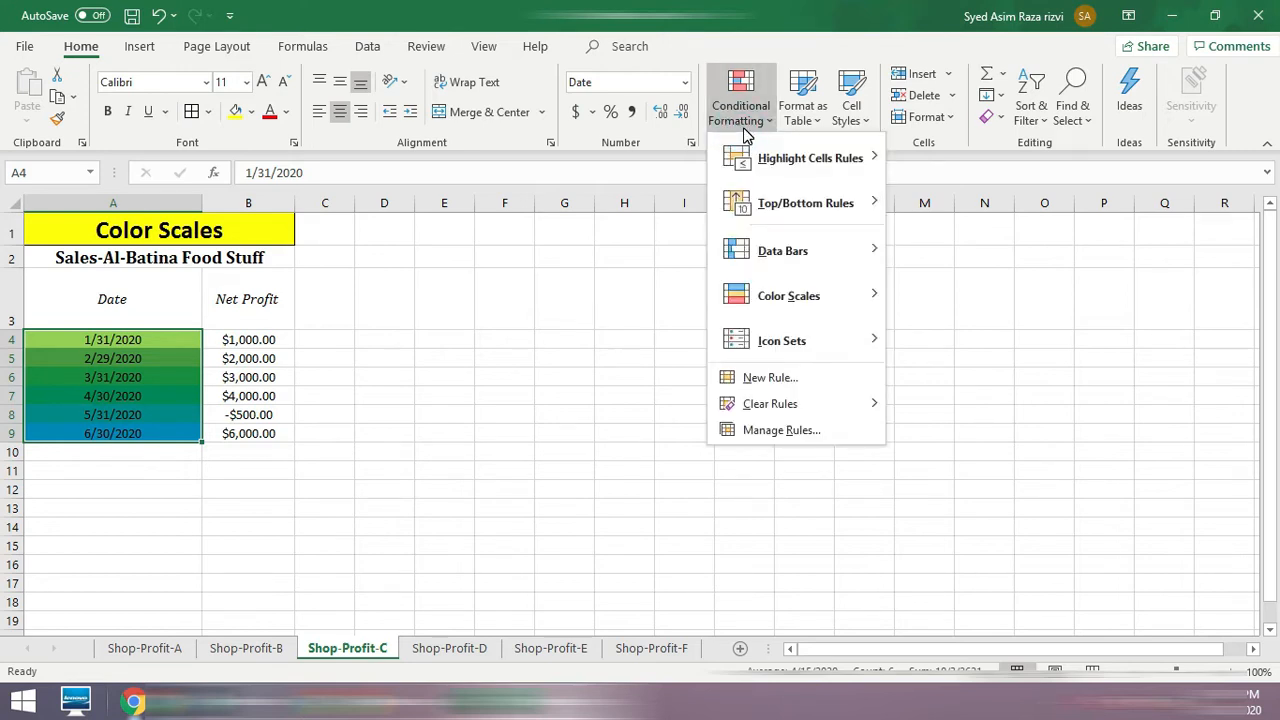
mouse_move(810, 303)
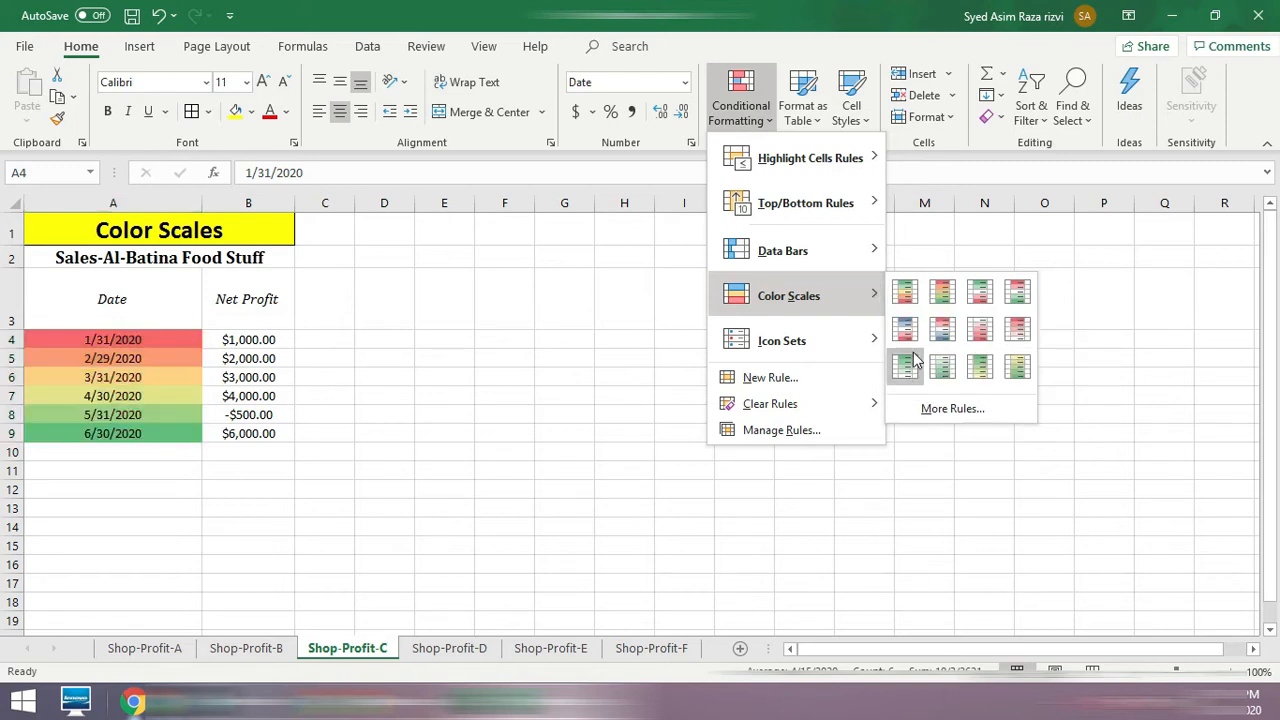
left_click(940, 410)
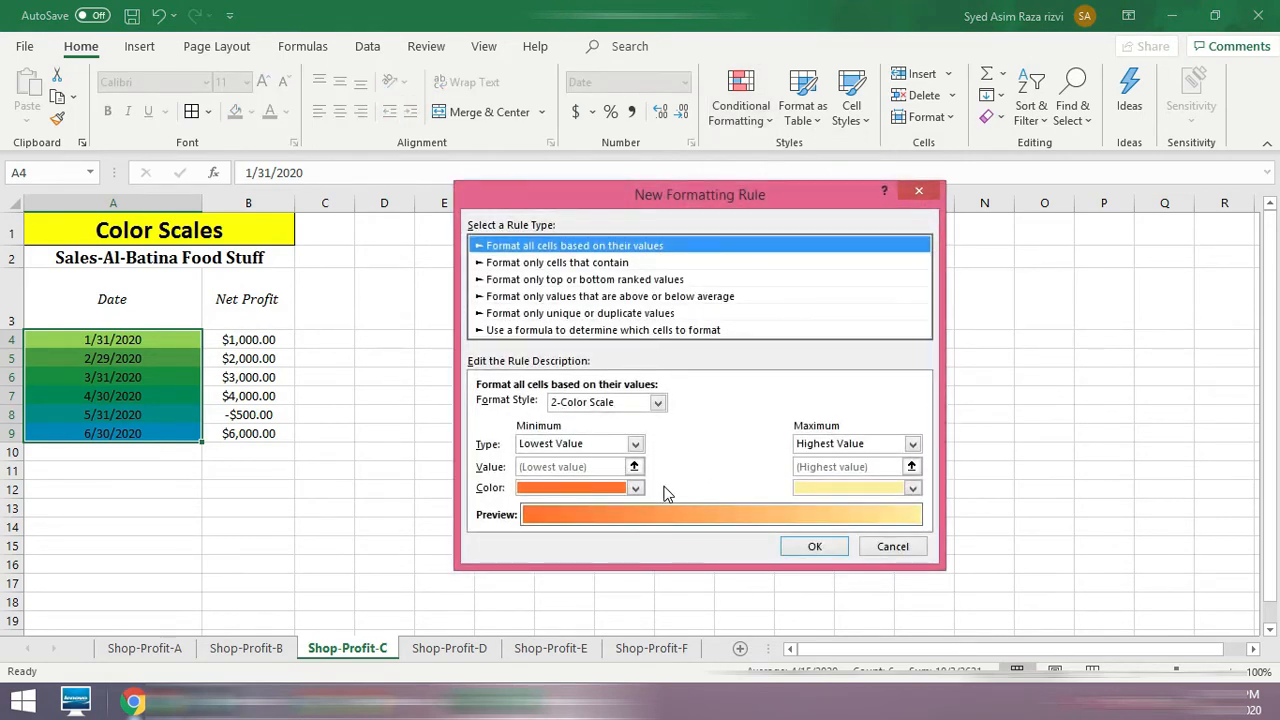
left_click(658, 403)
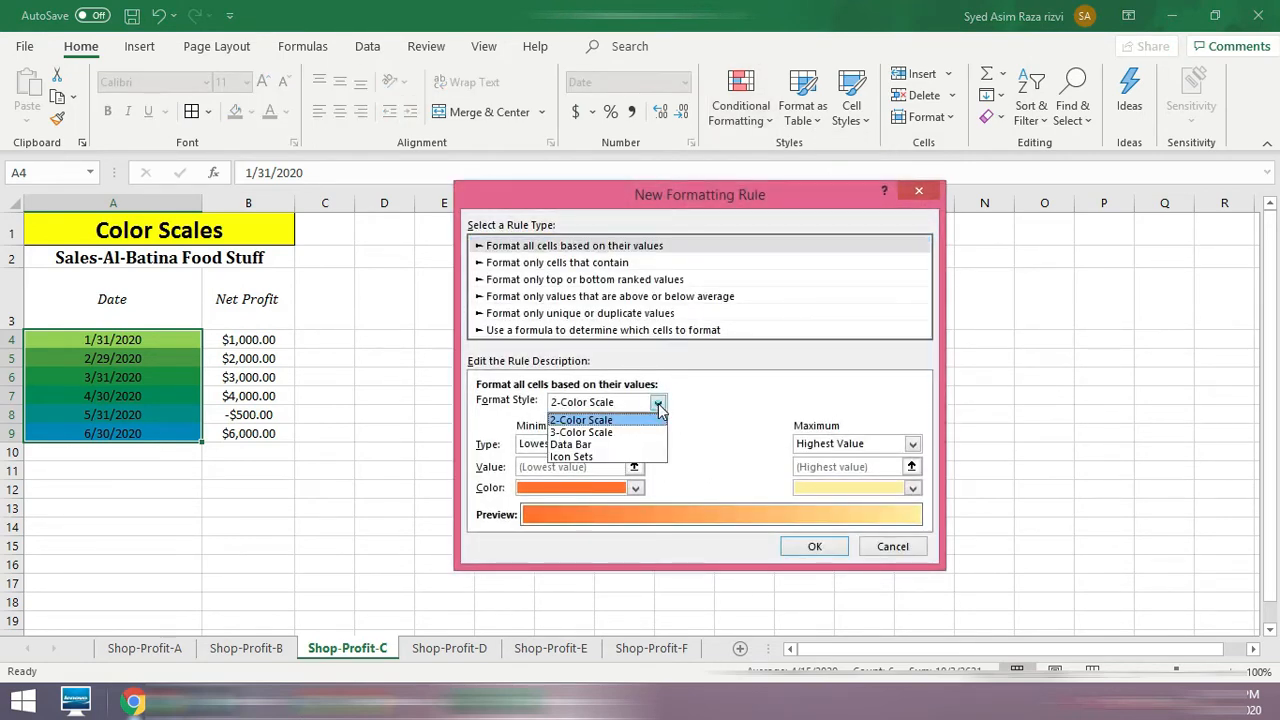
left_click(612, 432)
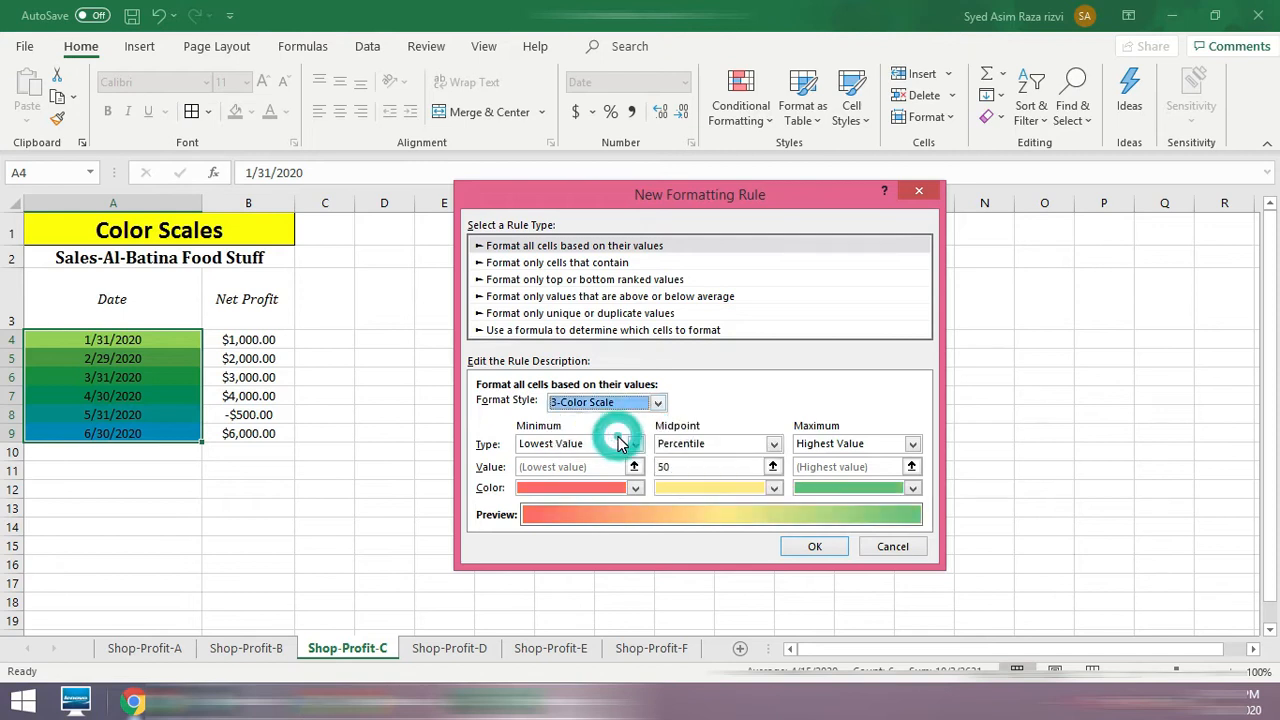
Step: Set the new rule's minimum color to yellow, midpoint to orange and maximum to red, and apply it to the dates
left_click(635, 488)
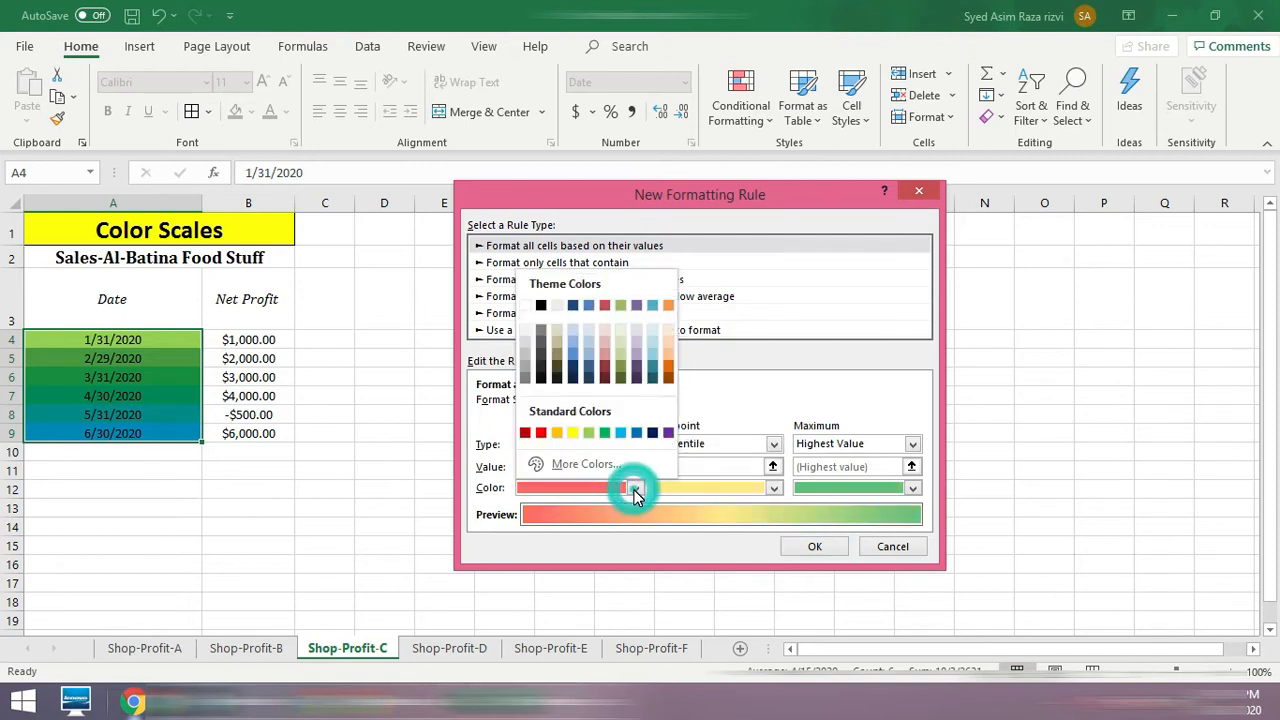
left_click(573, 432)
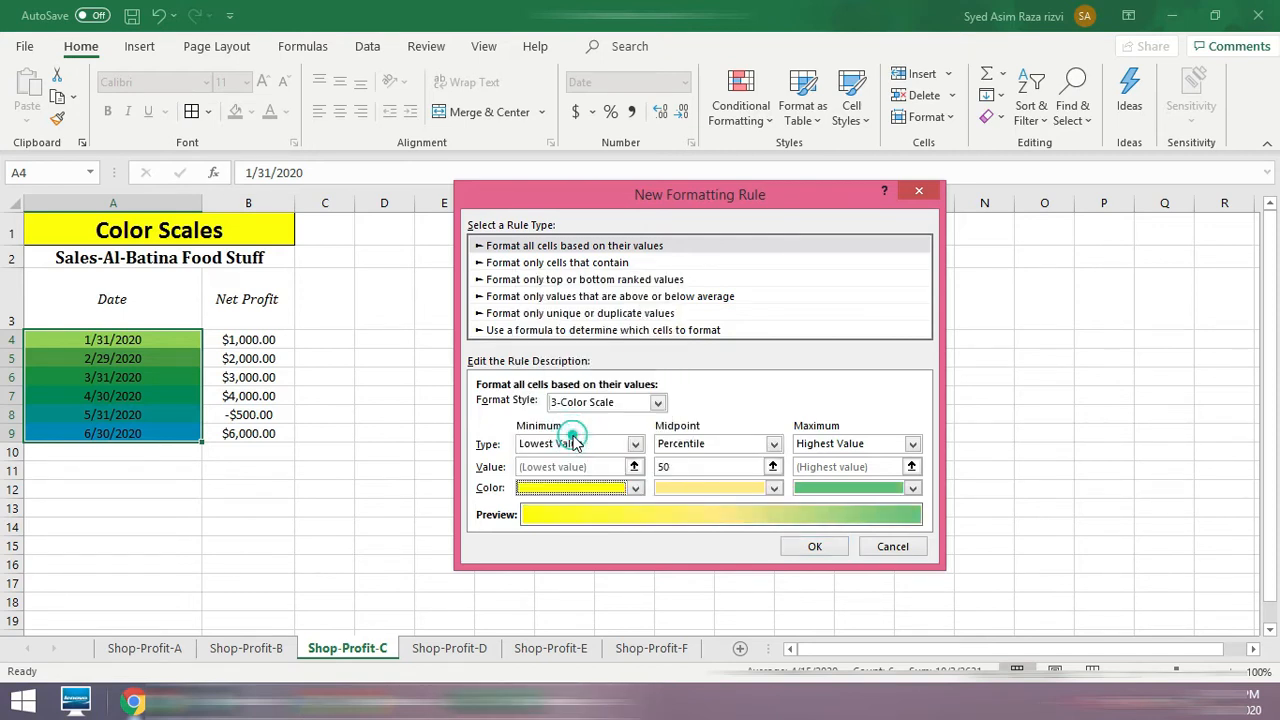
left_click(775, 489)
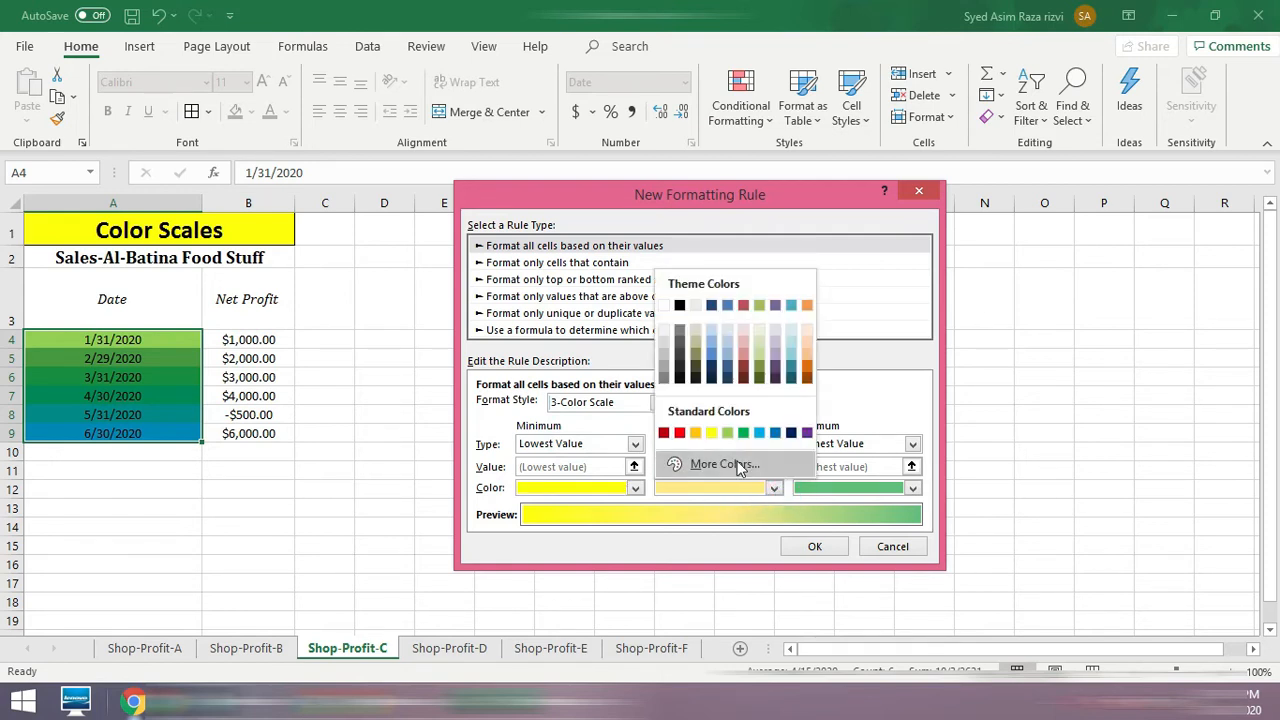
left_click(695, 432)
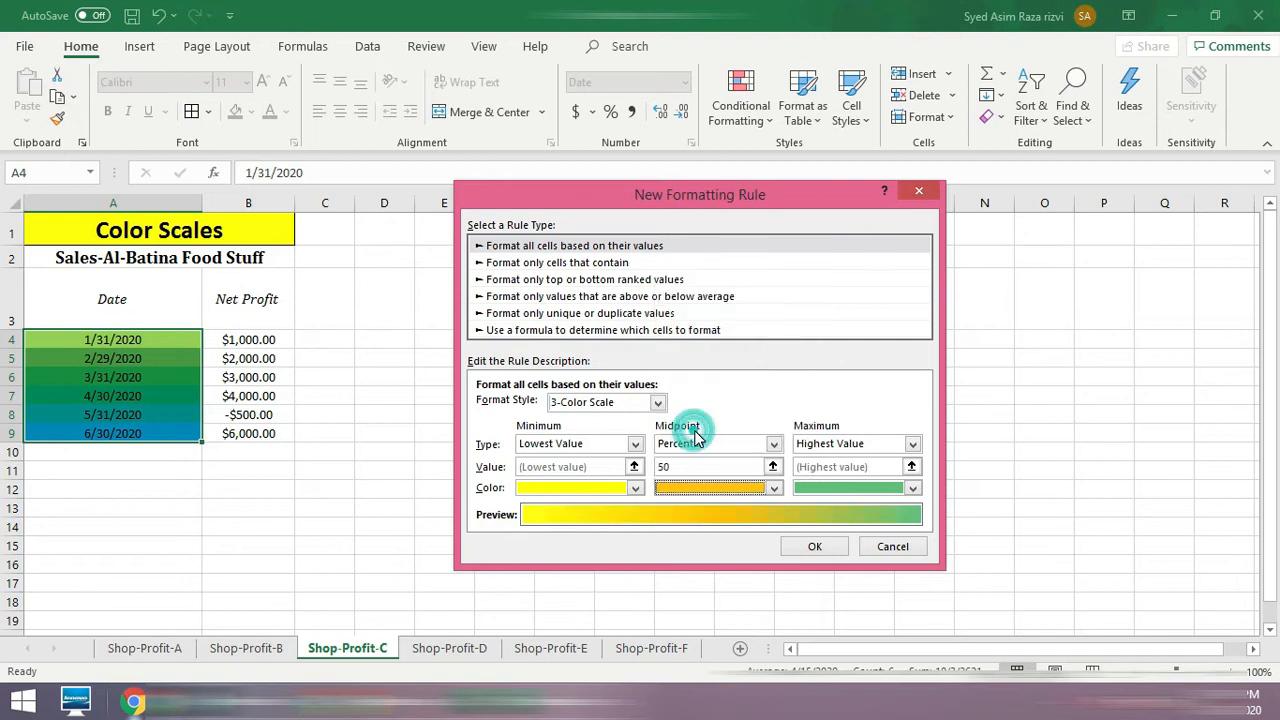
left_click(913, 489)
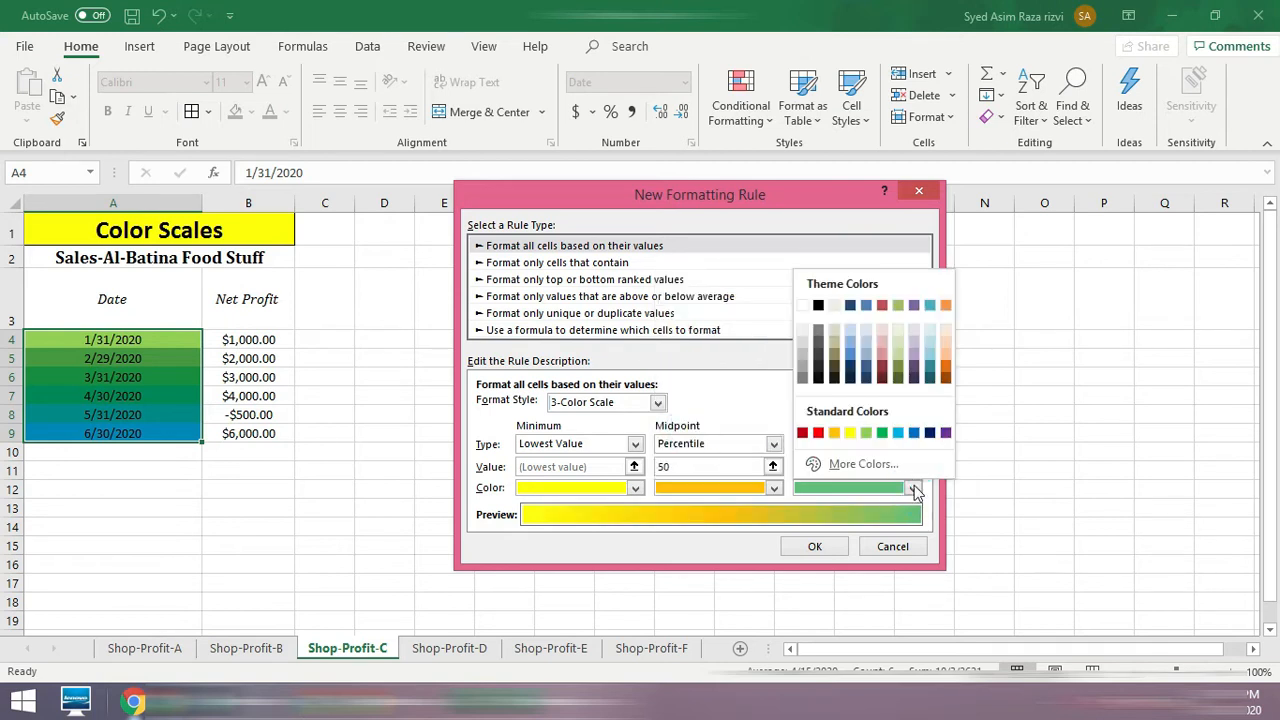
left_click(818, 432)
left_click(816, 546)
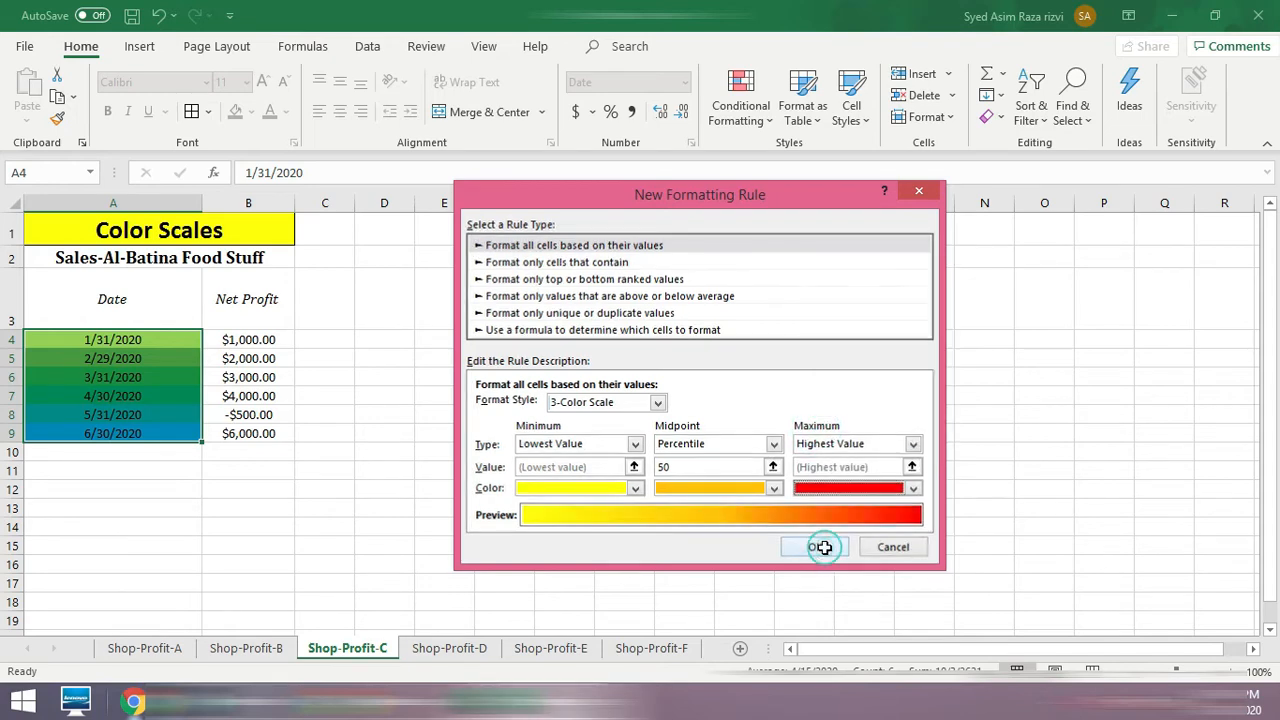
left_click(176, 395)
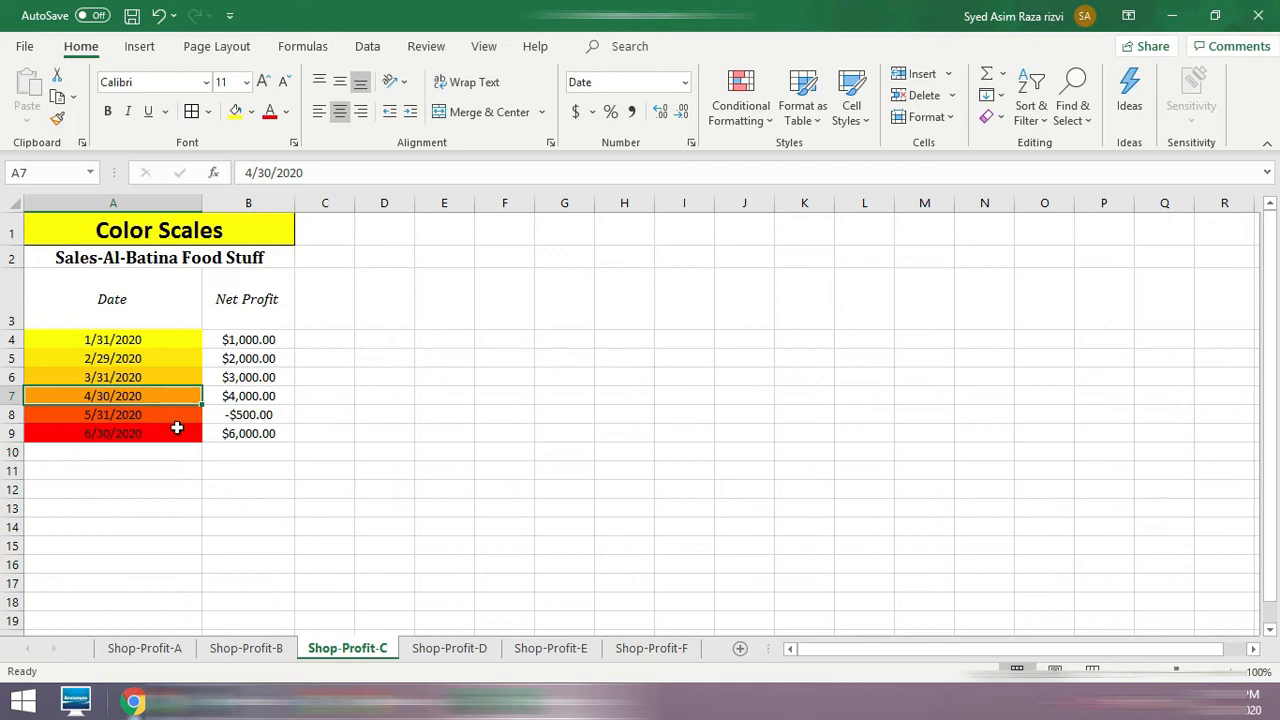
left_click(177, 430)
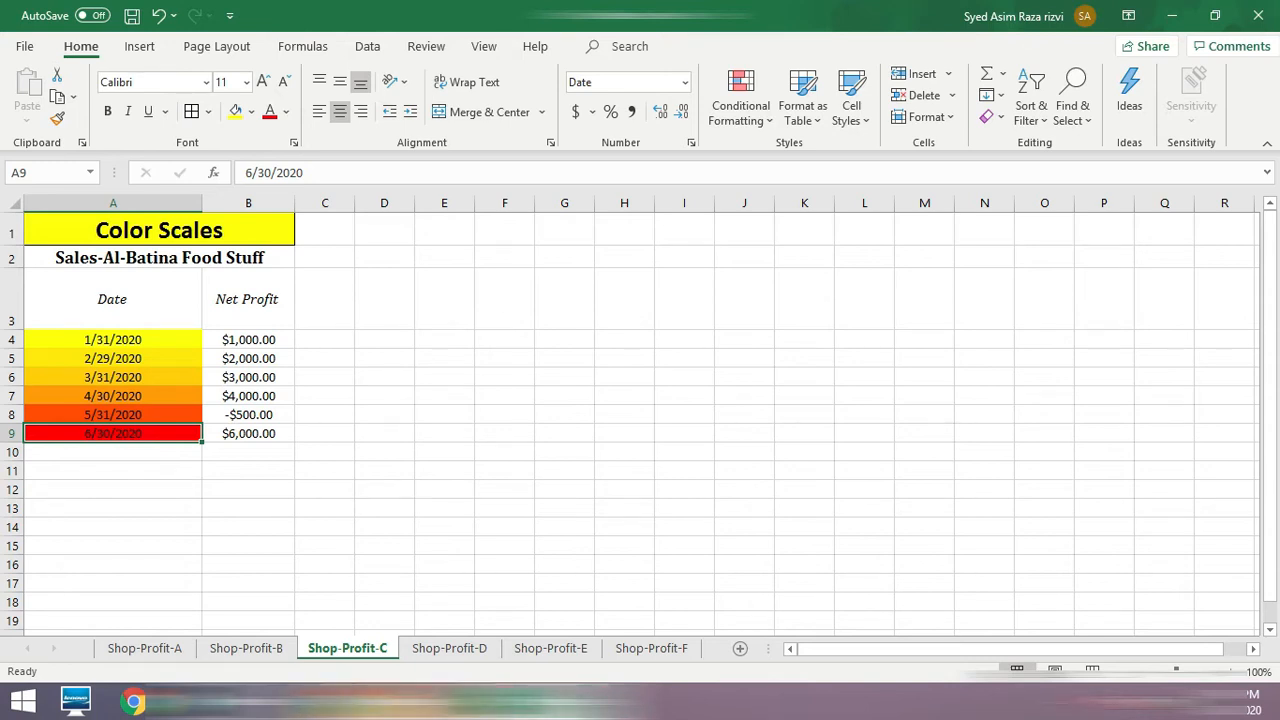
Step: On the Shop-Profit-D sheet, apply the 5 Arrows (Colored) icon set to the Net Profit cells B4:B9
left_click(452, 652)
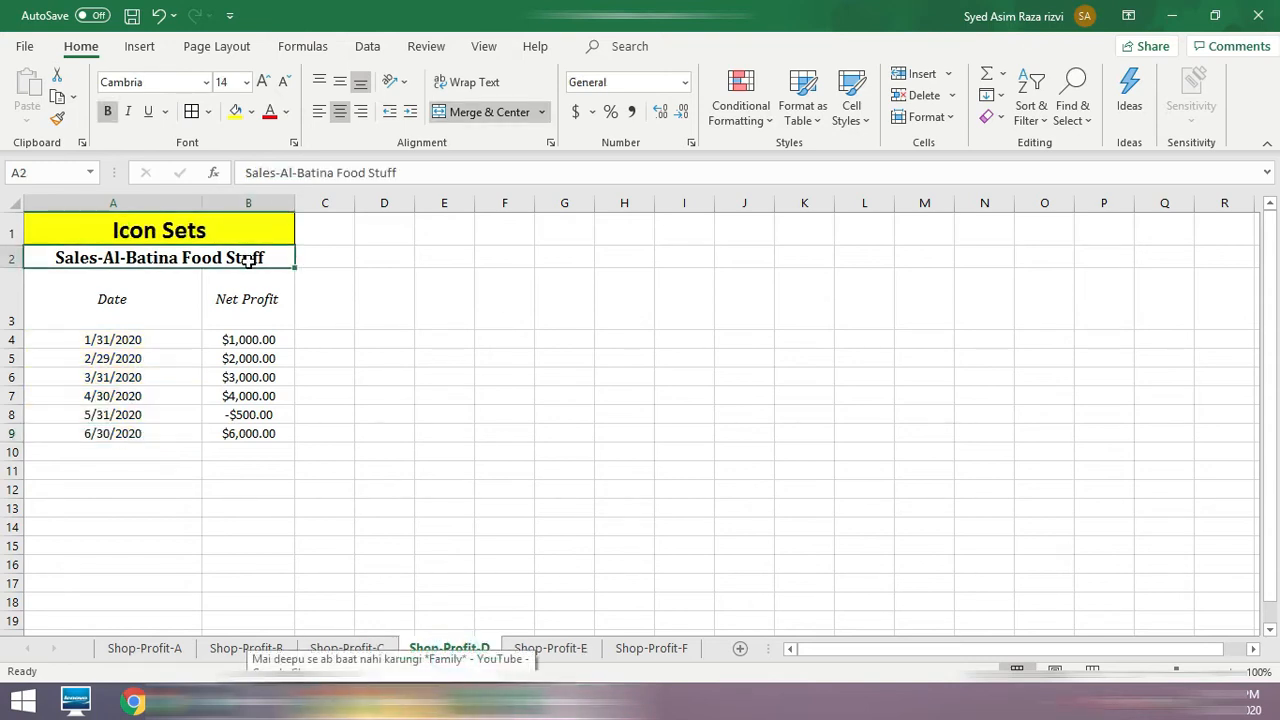
left_click_drag(255, 341, 261, 433)
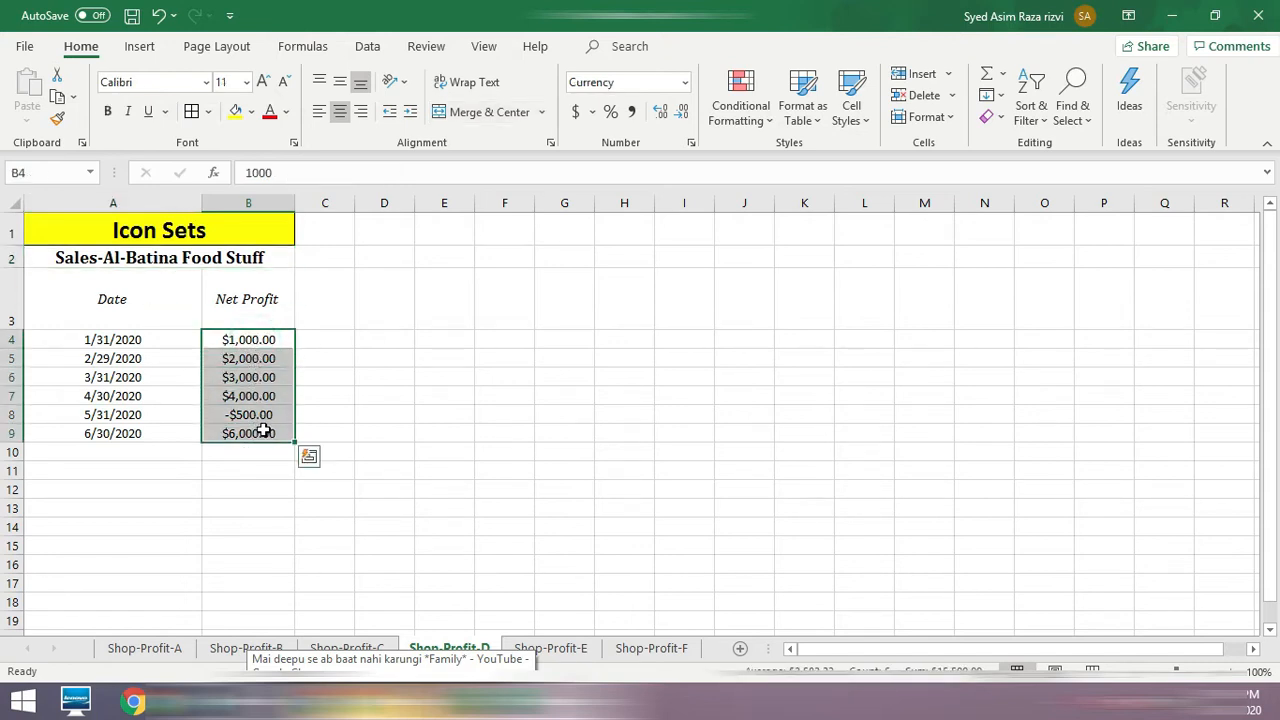
left_click(748, 112)
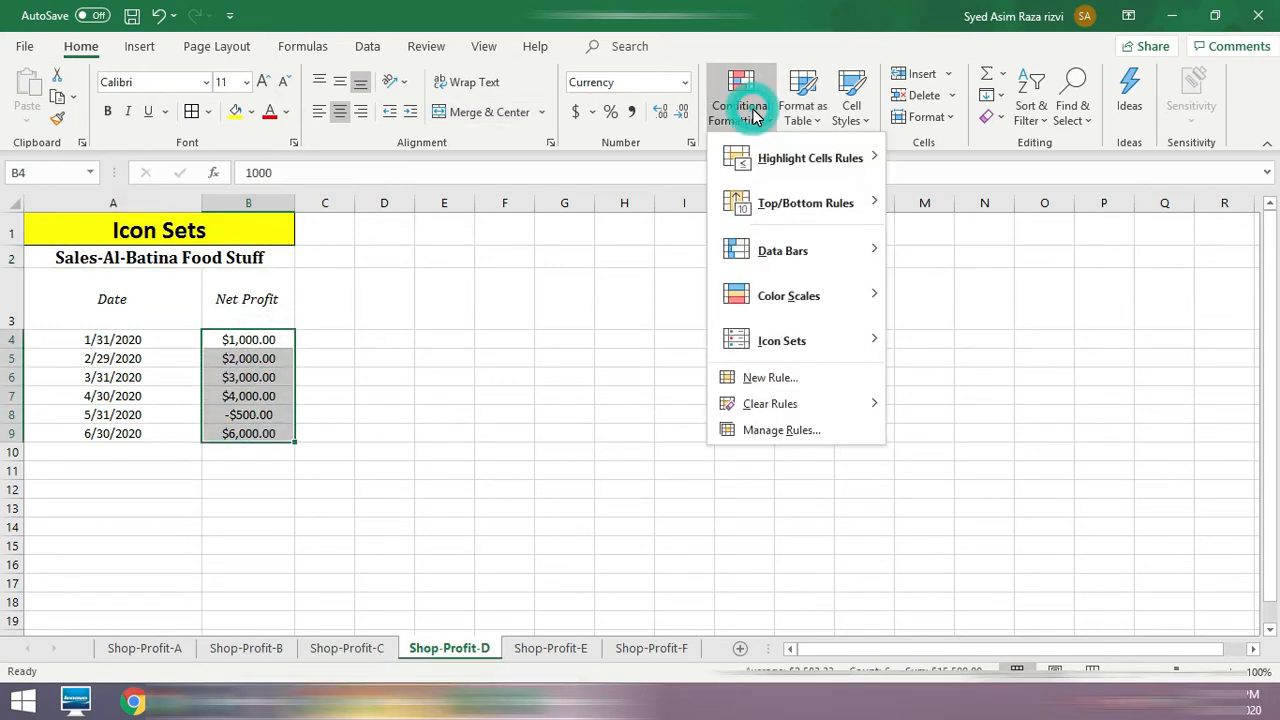
mouse_move(825, 343)
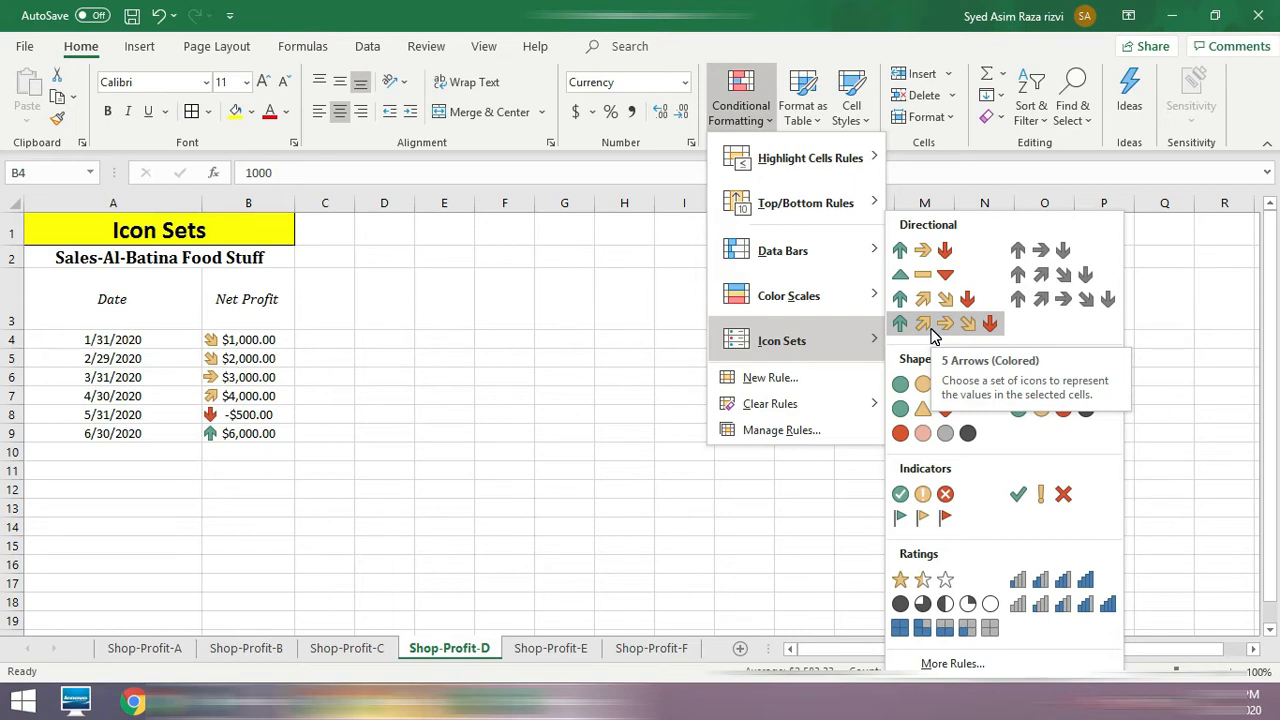
left_click(932, 335)
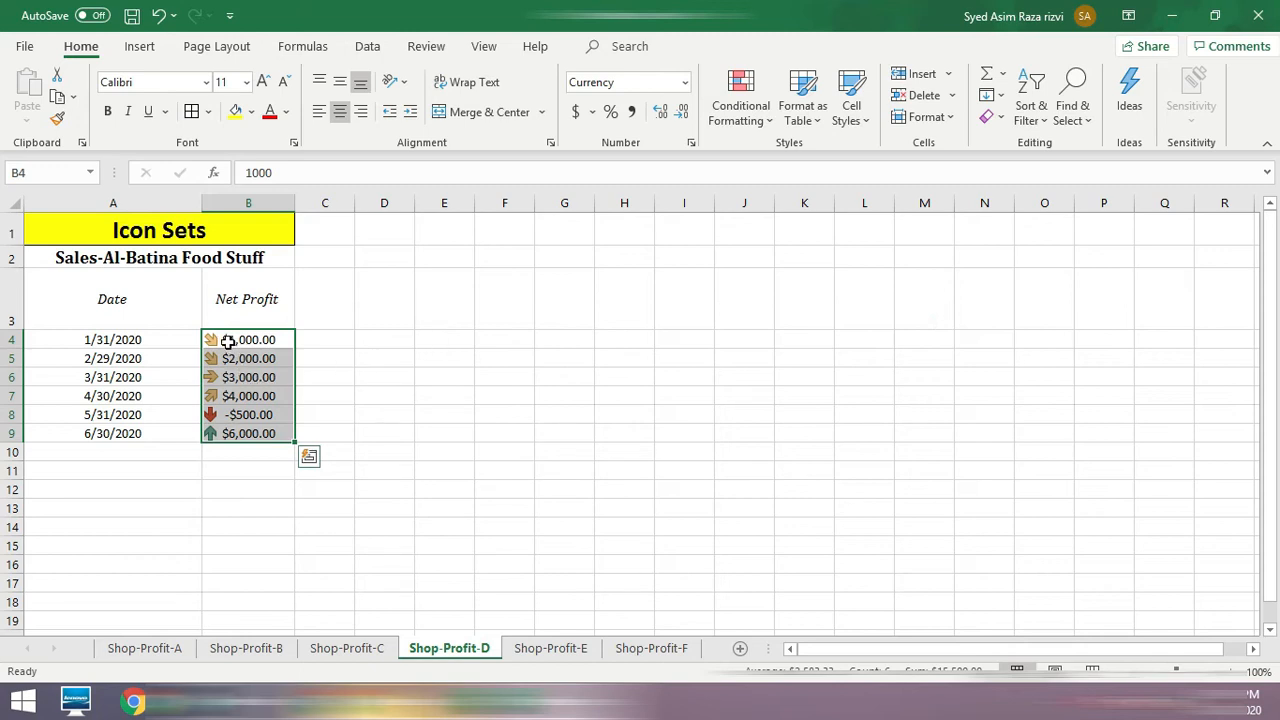
left_click(264, 414)
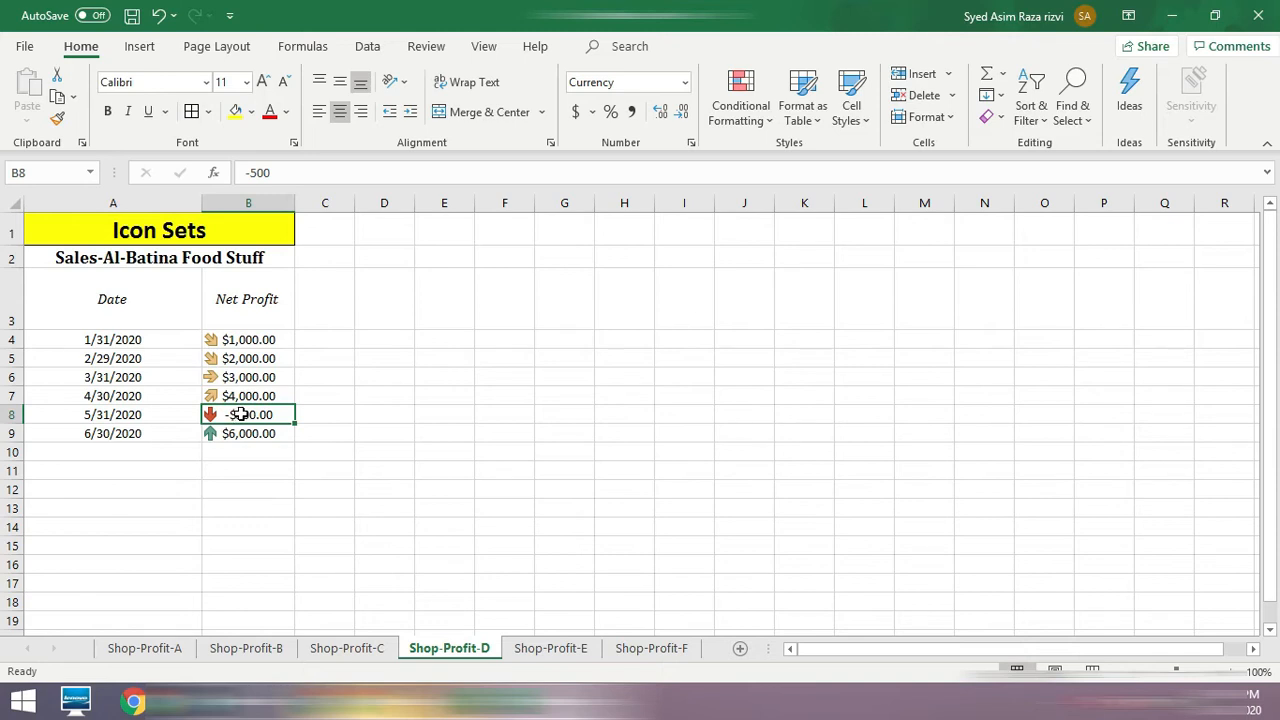
left_click(250, 434)
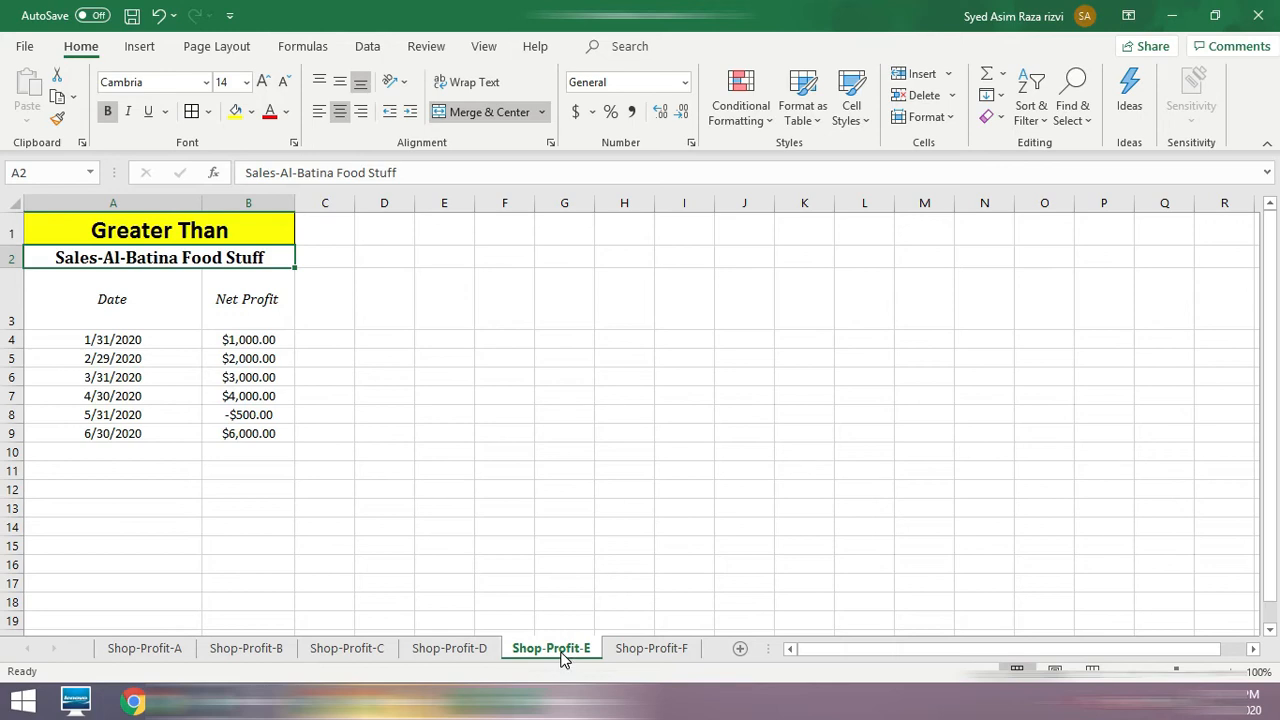
Step: On the Shop-Profit-E sheet, highlight Net Profit cells B4:B9 greater than 3000 using Light Red Fill with Dark Red Text
left_click(185, 232)
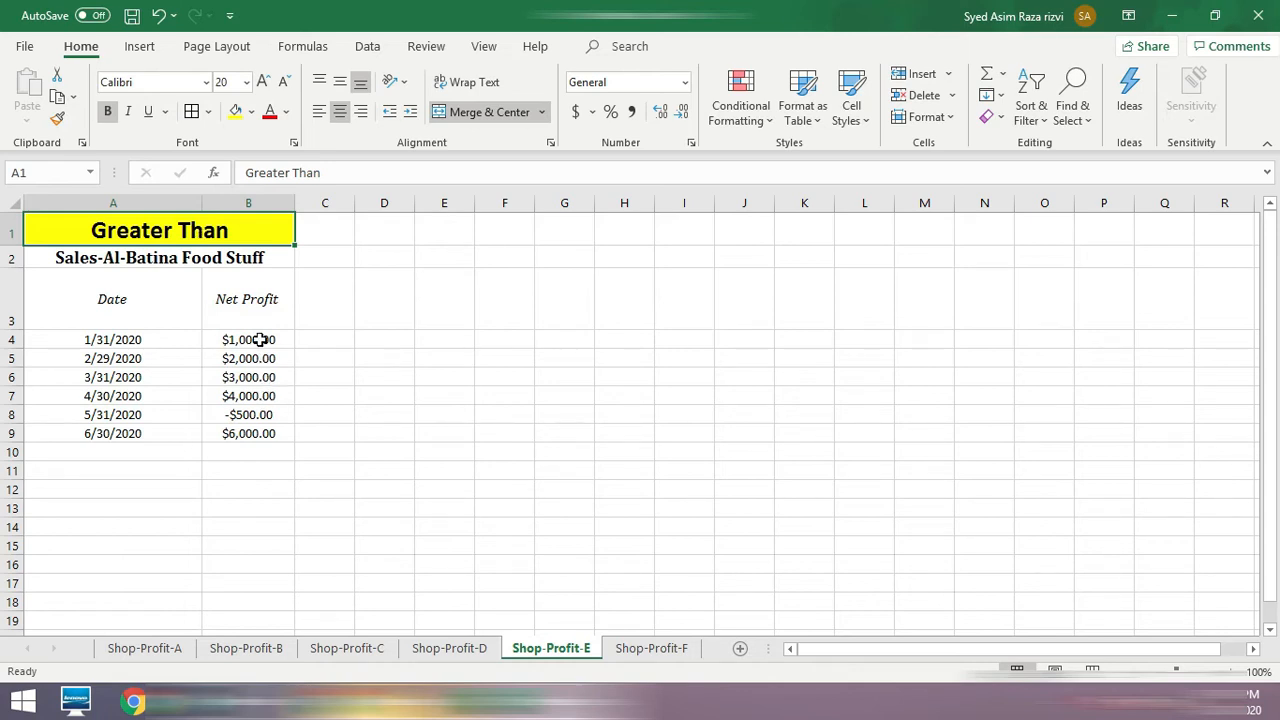
left_click_drag(259, 340, 263, 431)
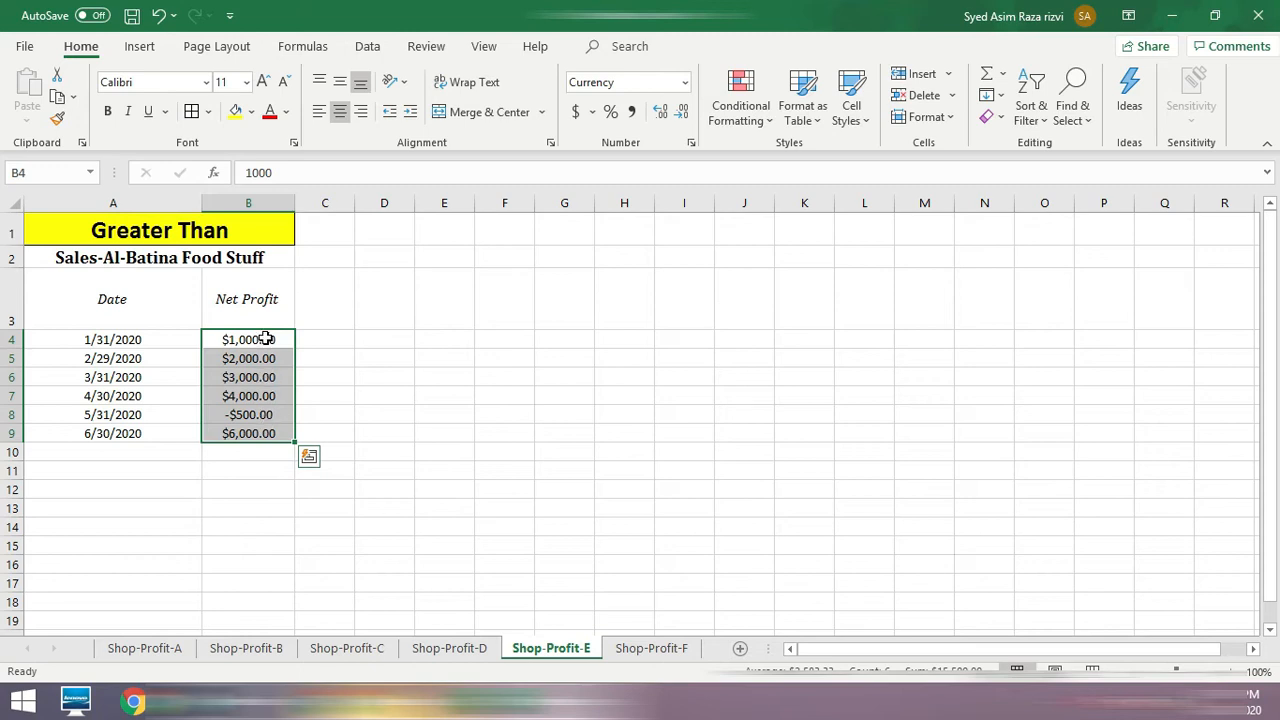
left_click_drag(268, 338, 257, 430)
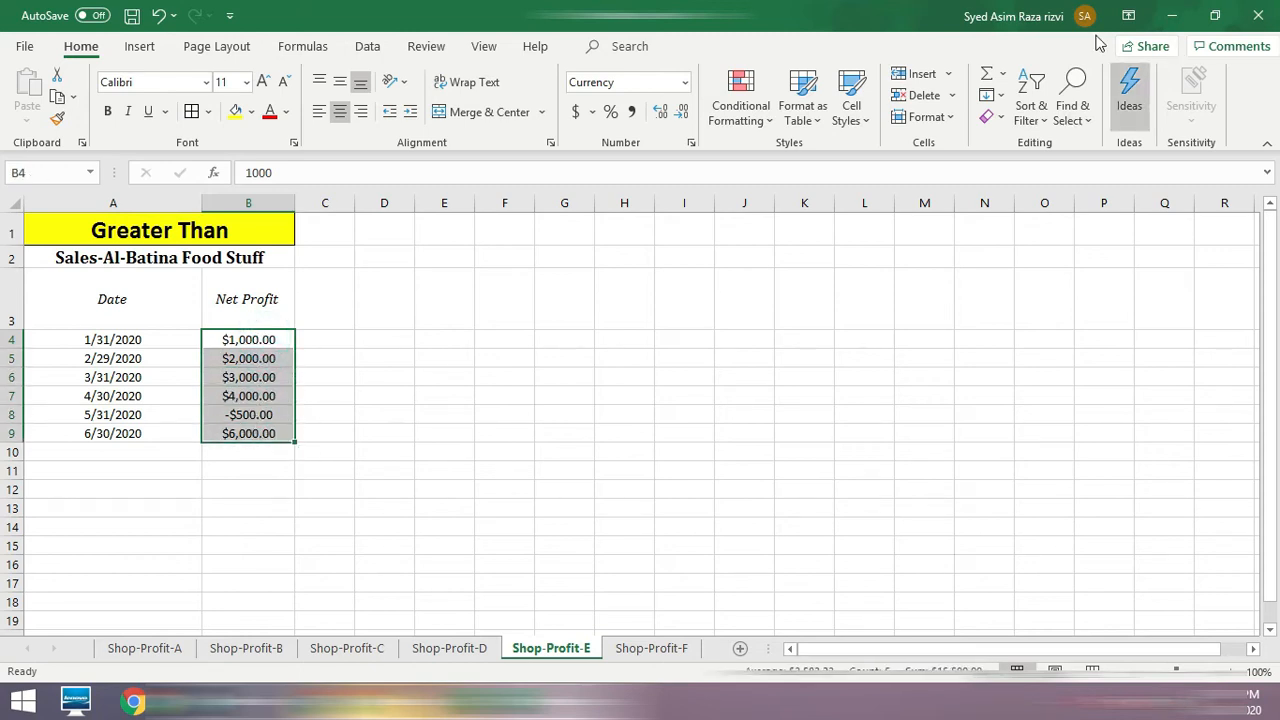
left_click(741, 112)
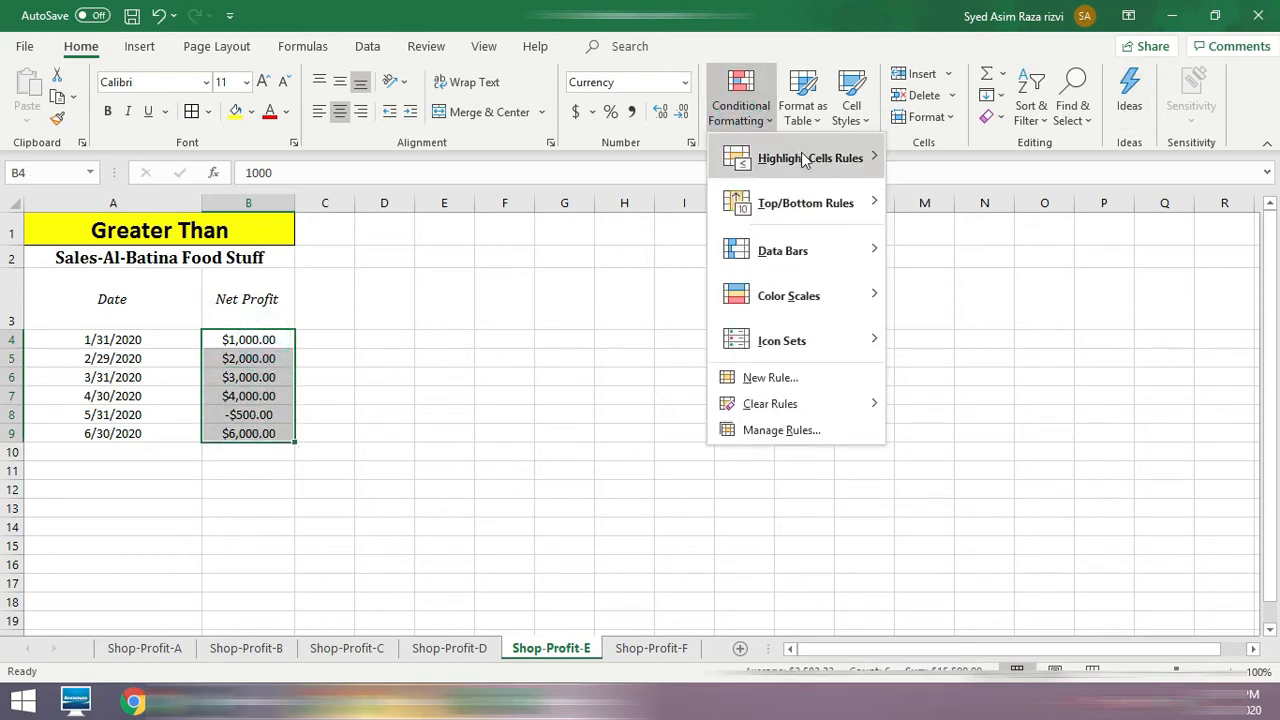
mouse_move(810, 163)
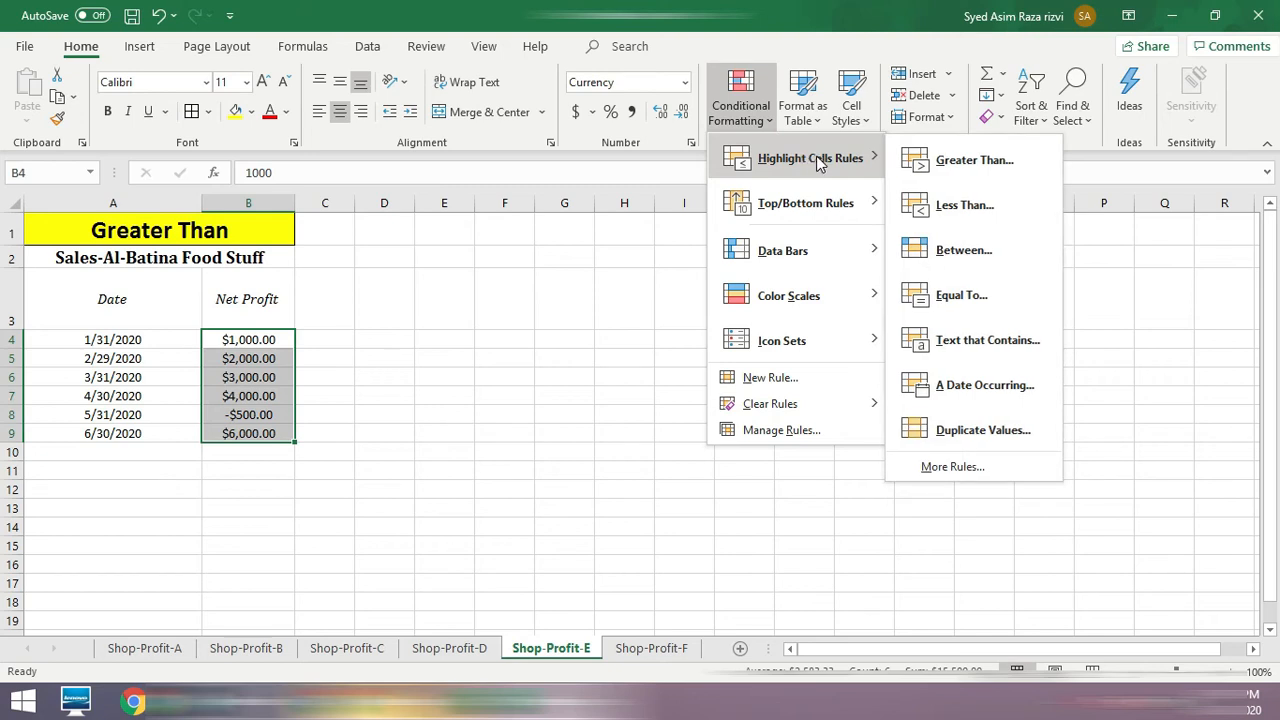
left_click(988, 163)
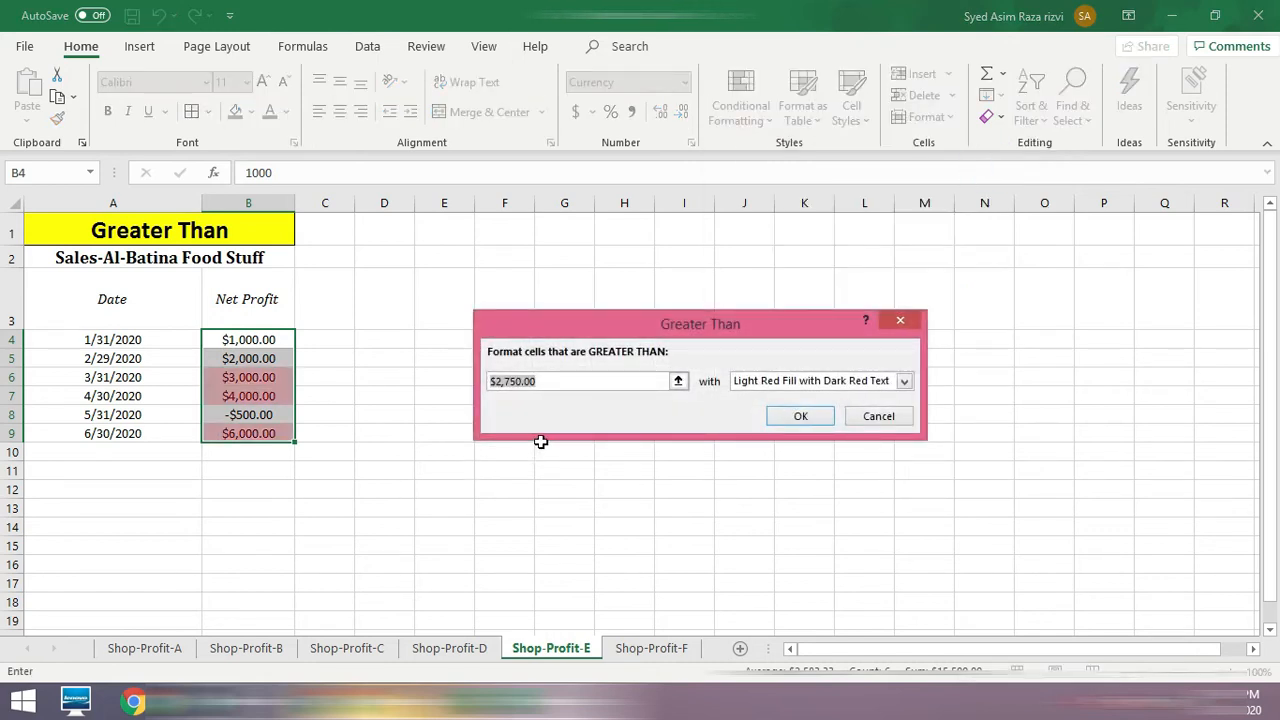
double_click(580, 383)
type("3000")
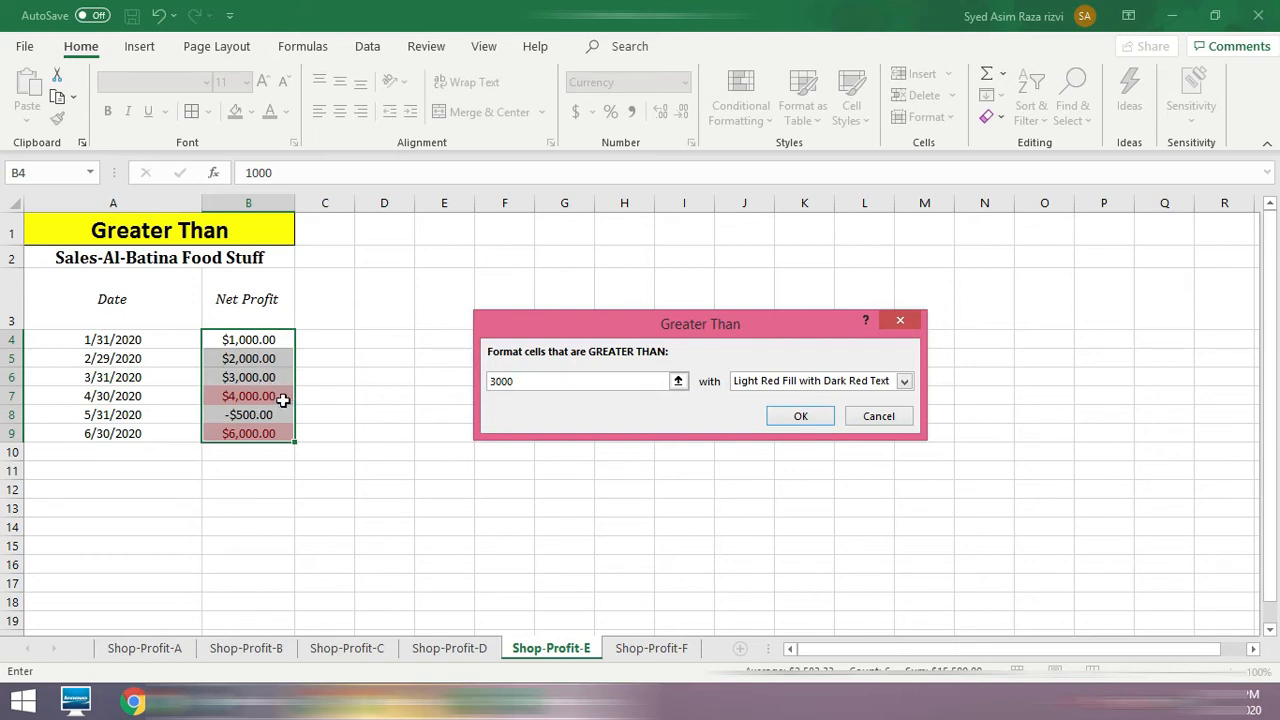
left_click(795, 416)
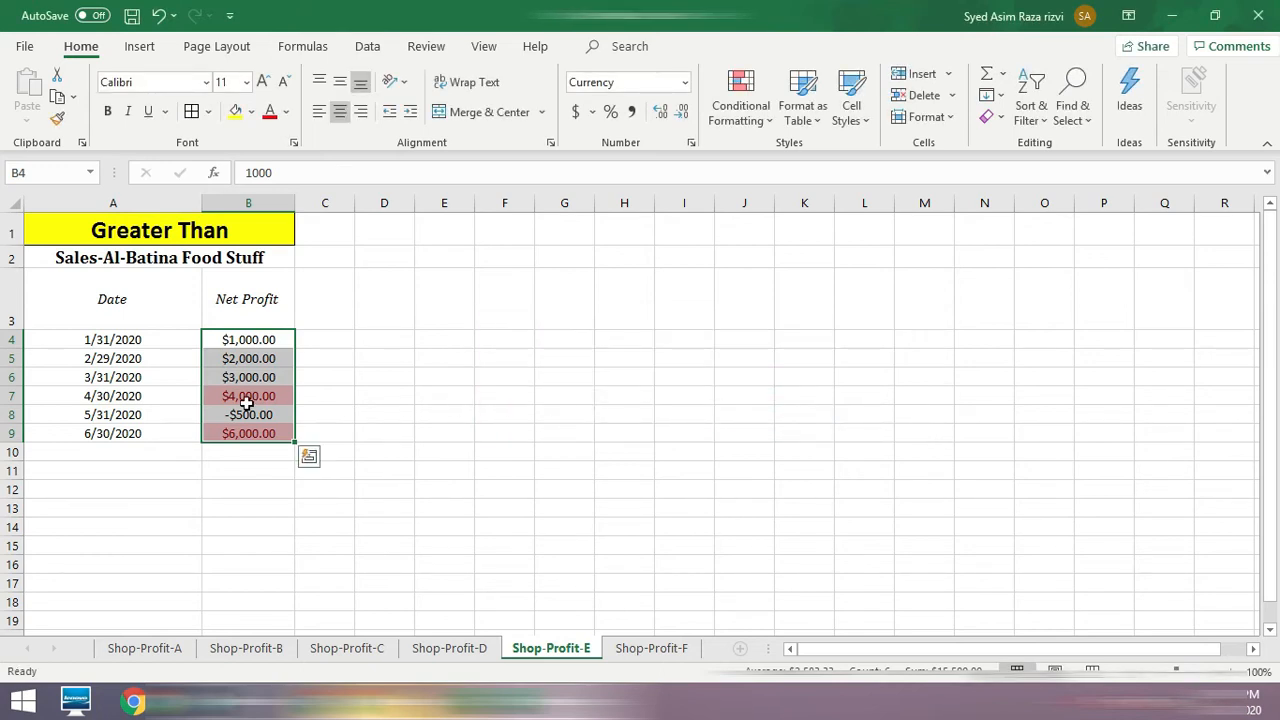
left_click(261, 339)
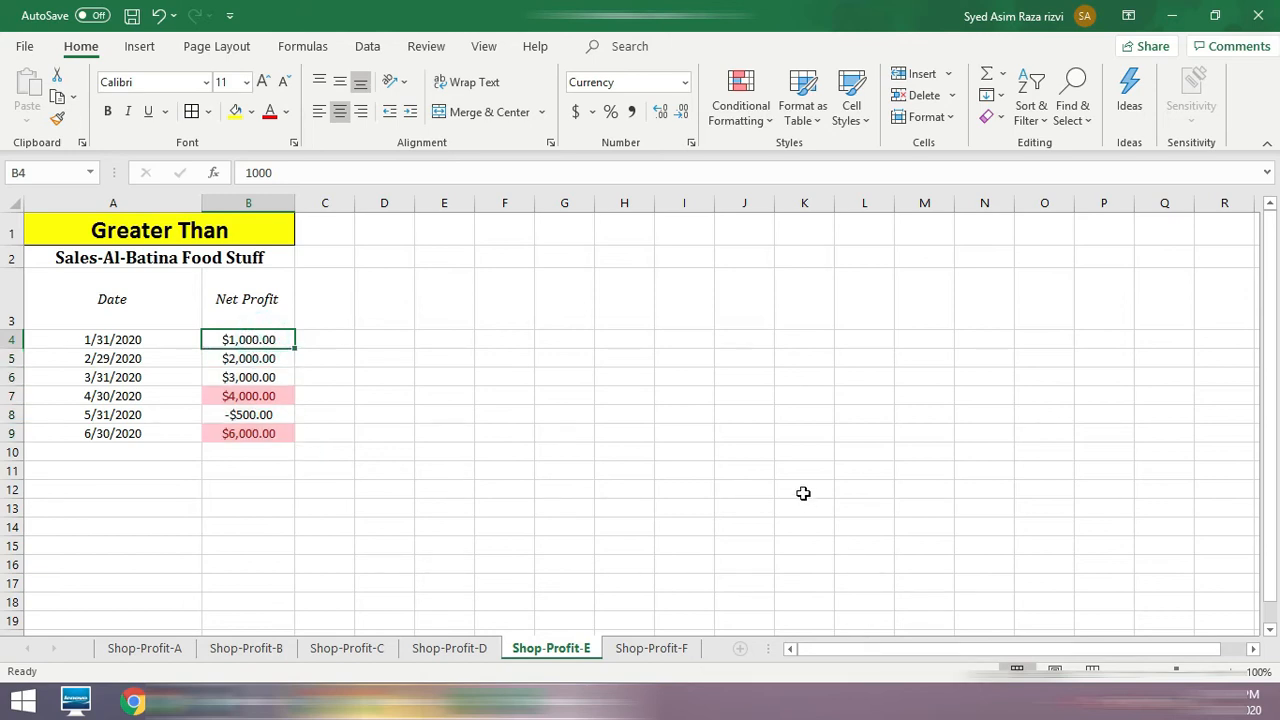
Step: Test the Greater Than rule by setting Net Profit cell B4 to 3500 and cell B5 to 3000.1
type("3")
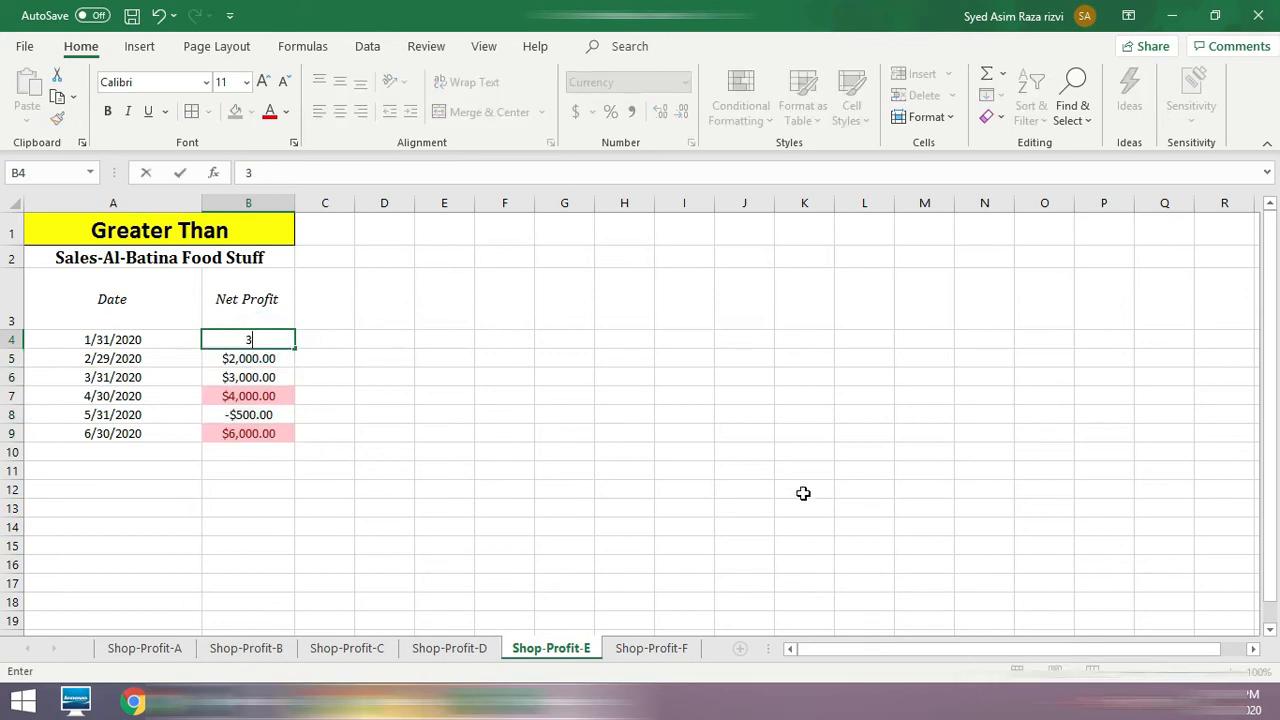
type("500")
key("Return")
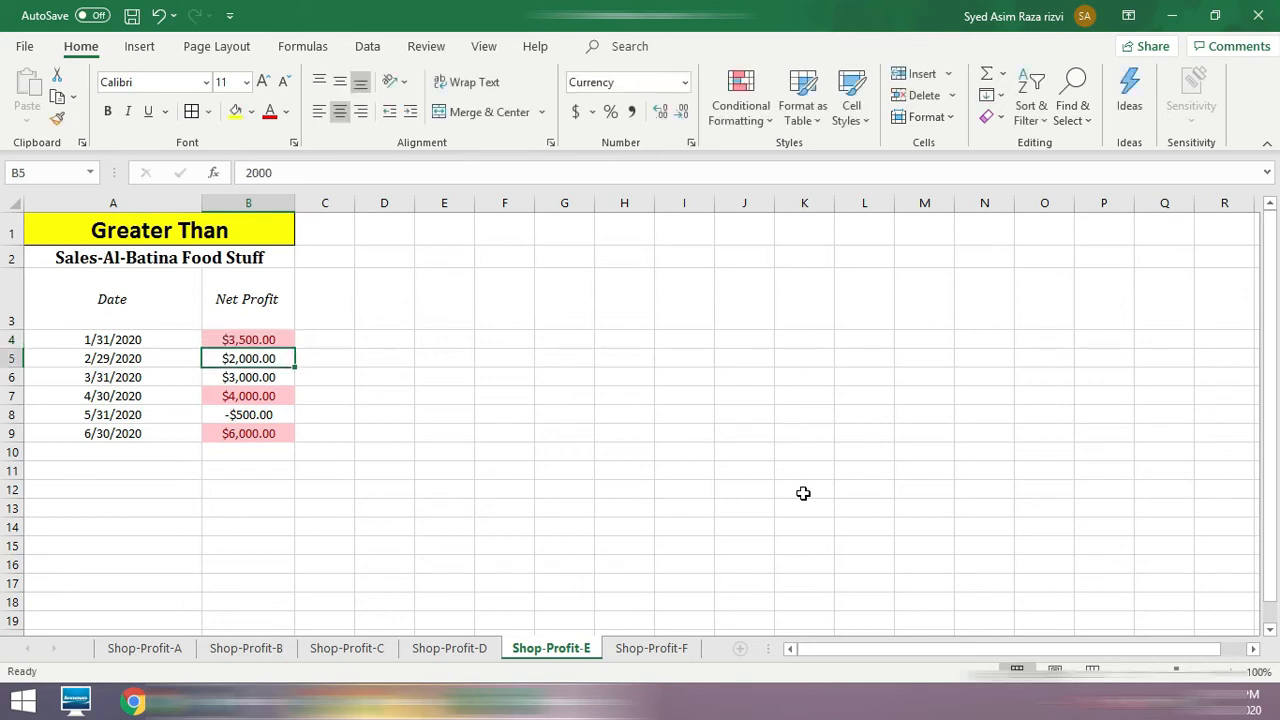
left_click(283, 338)
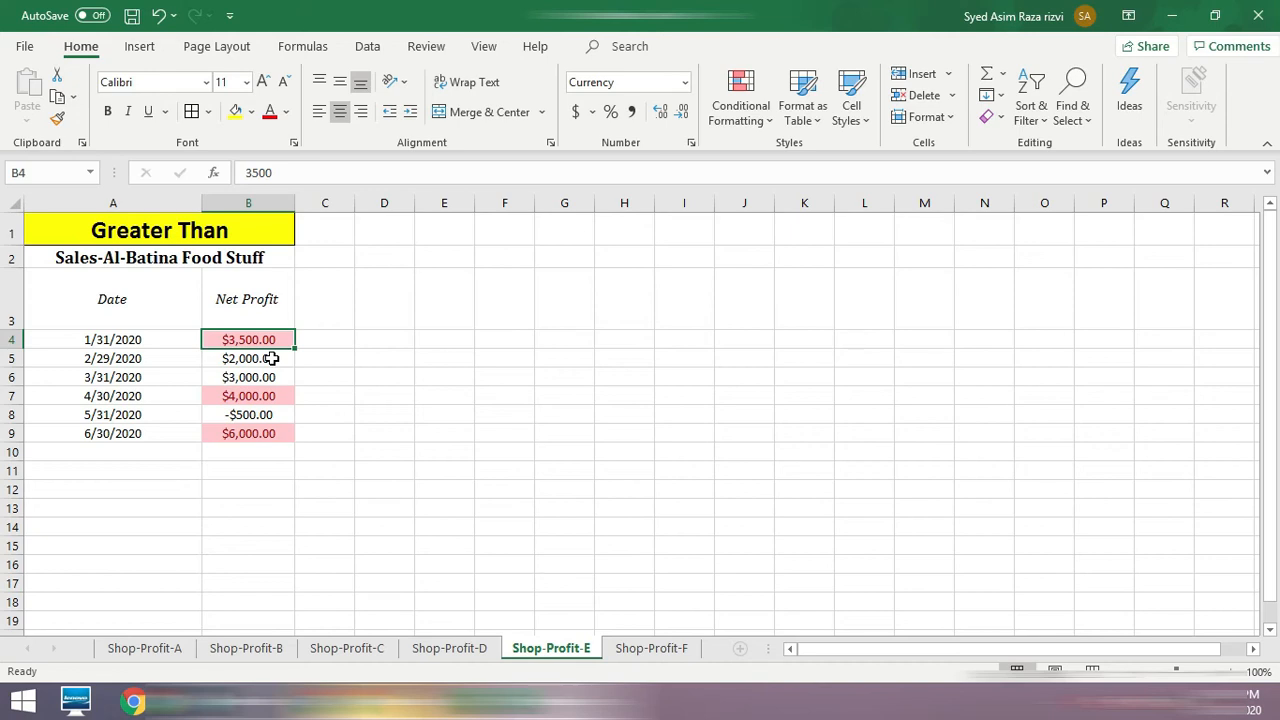
left_click(271, 358)
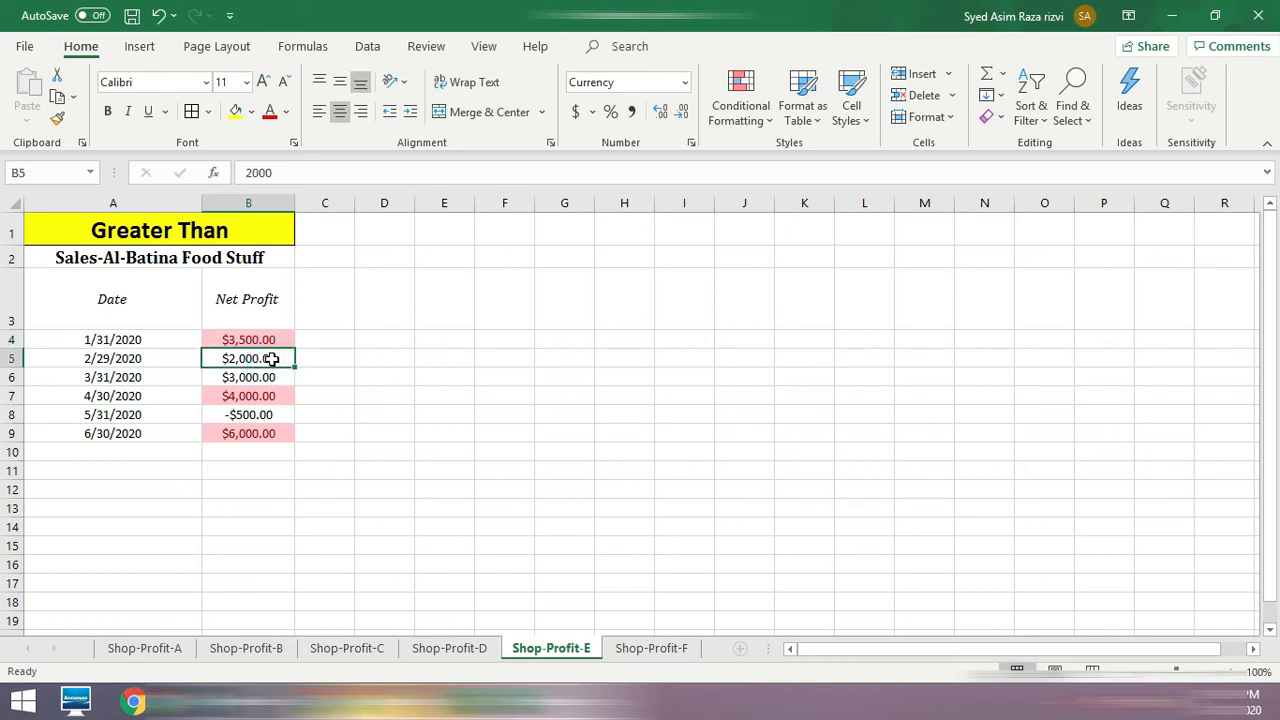
type("3")
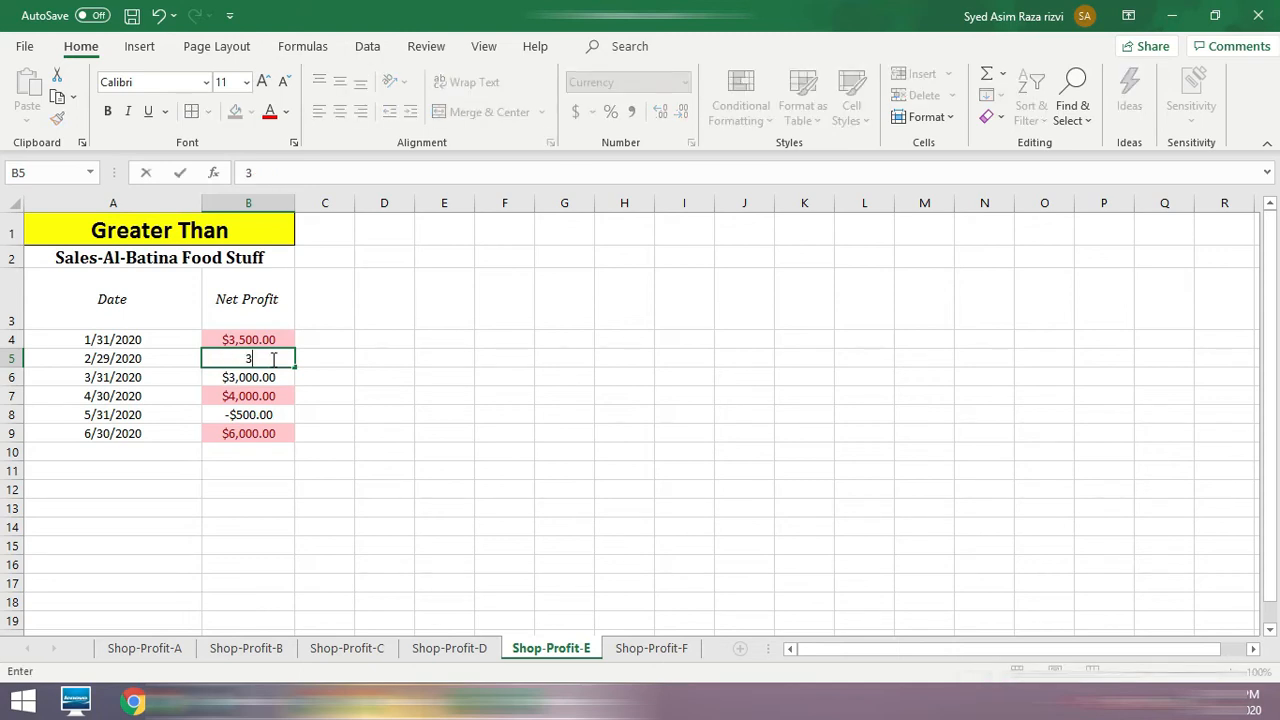
type("000")
type(".1")
key("Return")
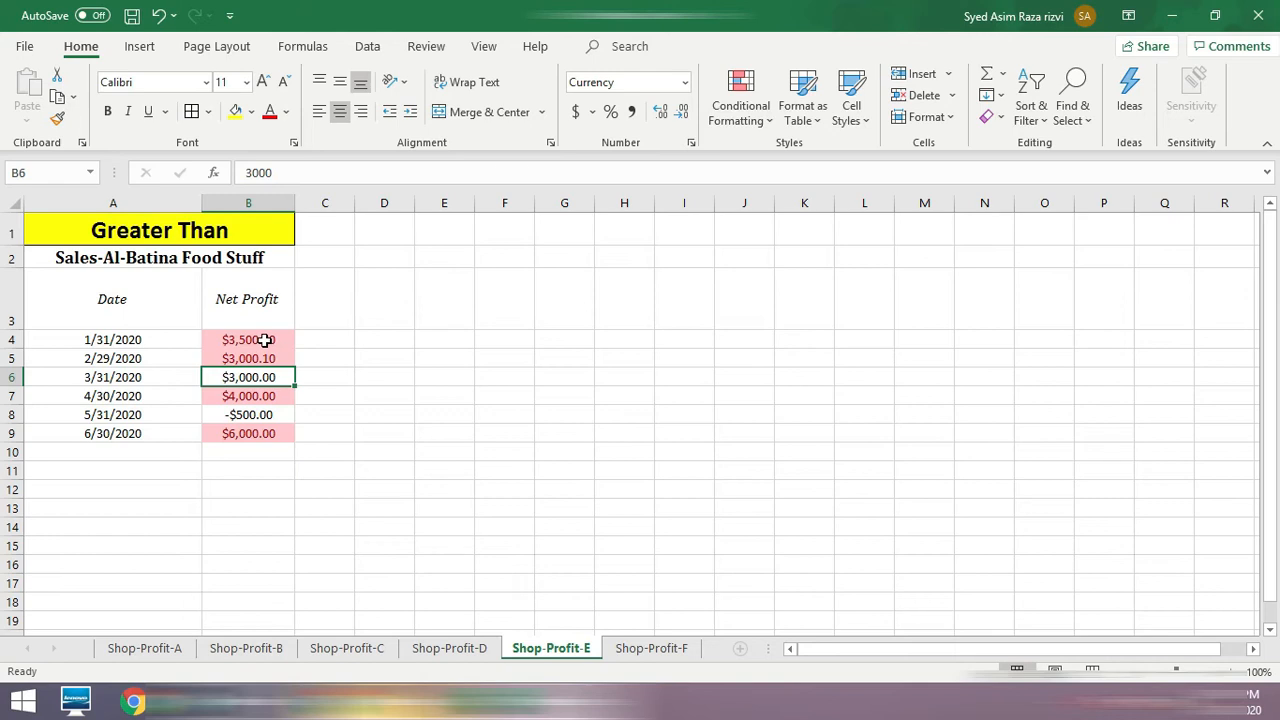
Step: Replace every Net Profit value in cells B4 through B9 with 1
left_click(264, 341)
type("1")
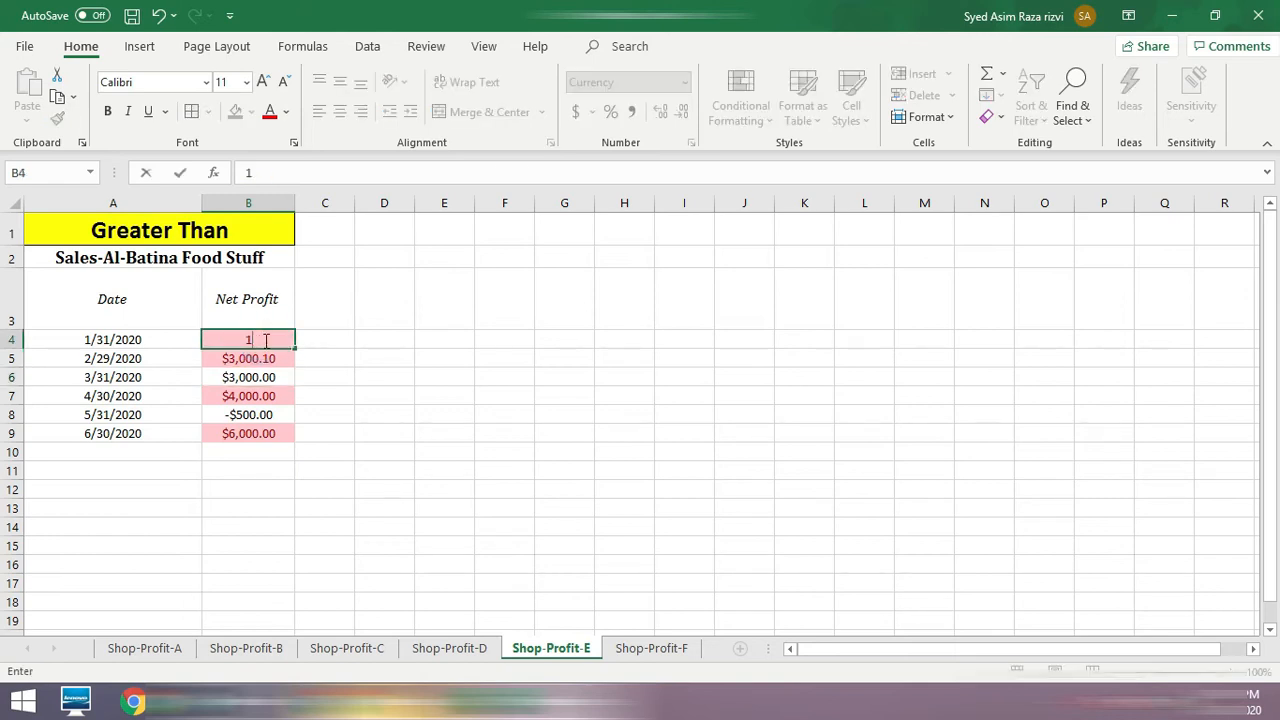
key("Return")
type("1")
key("Return")
type("1")
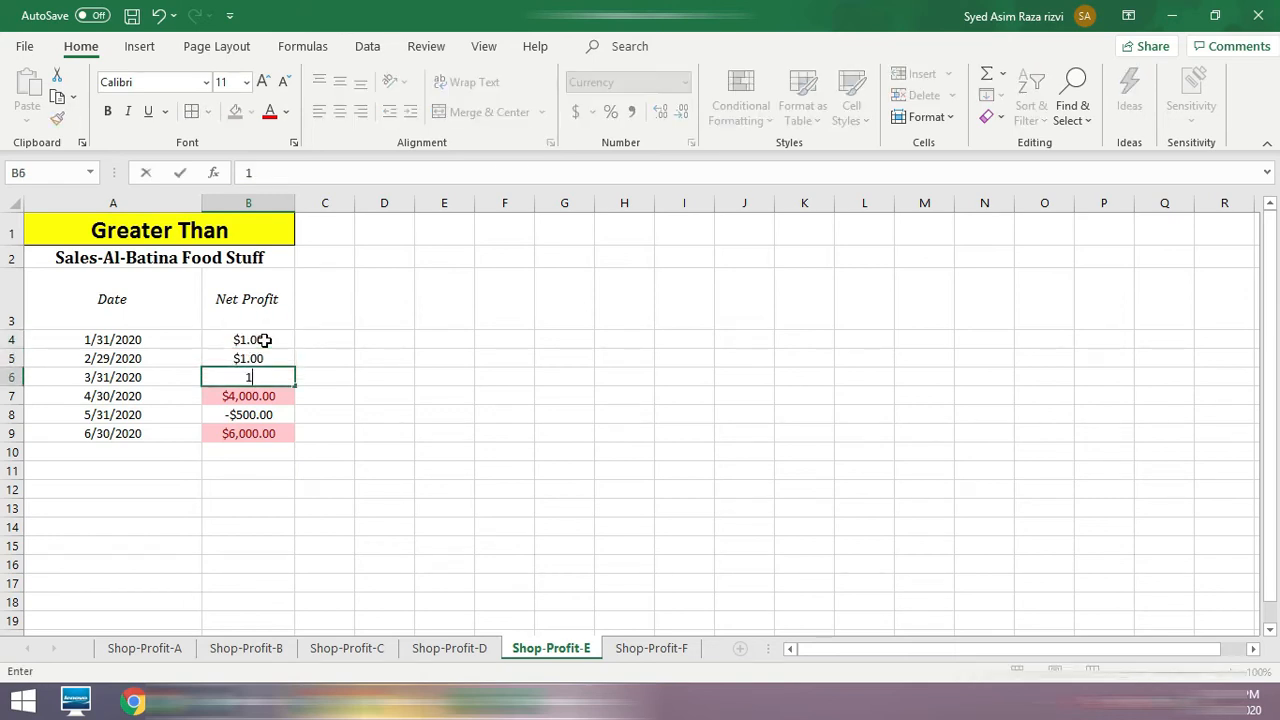
key("Return")
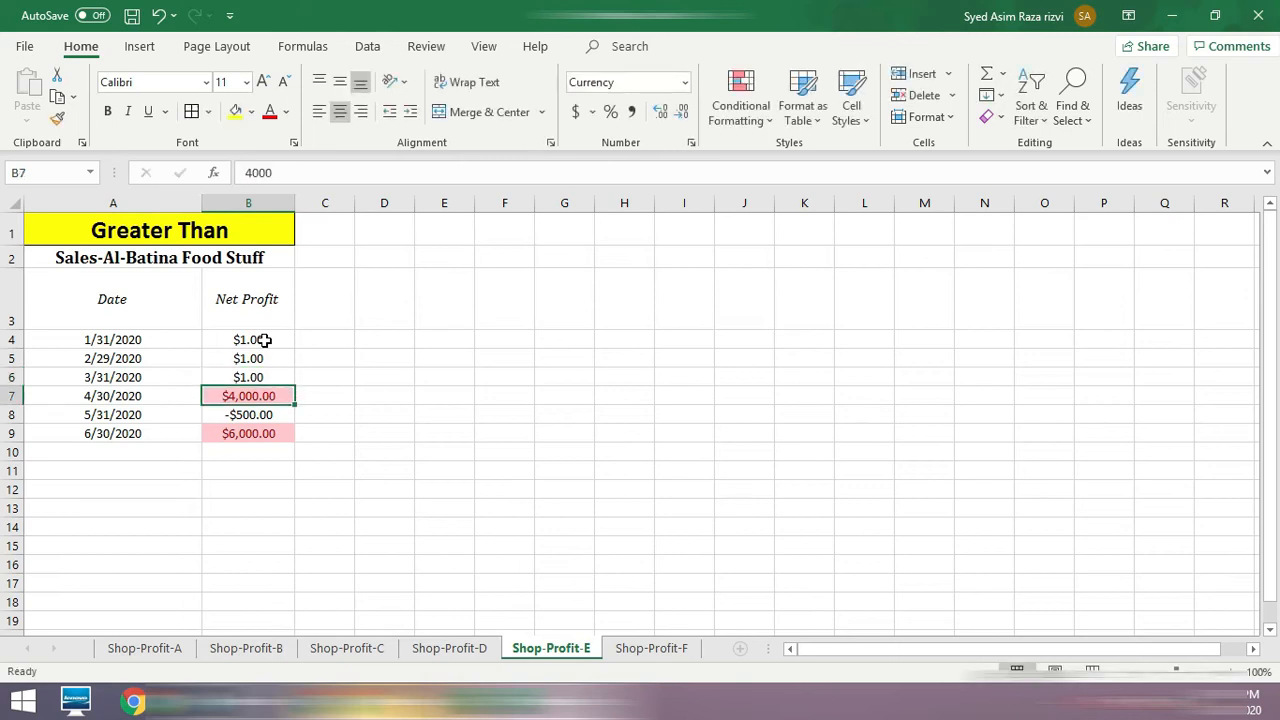
type("1")
key("Return")
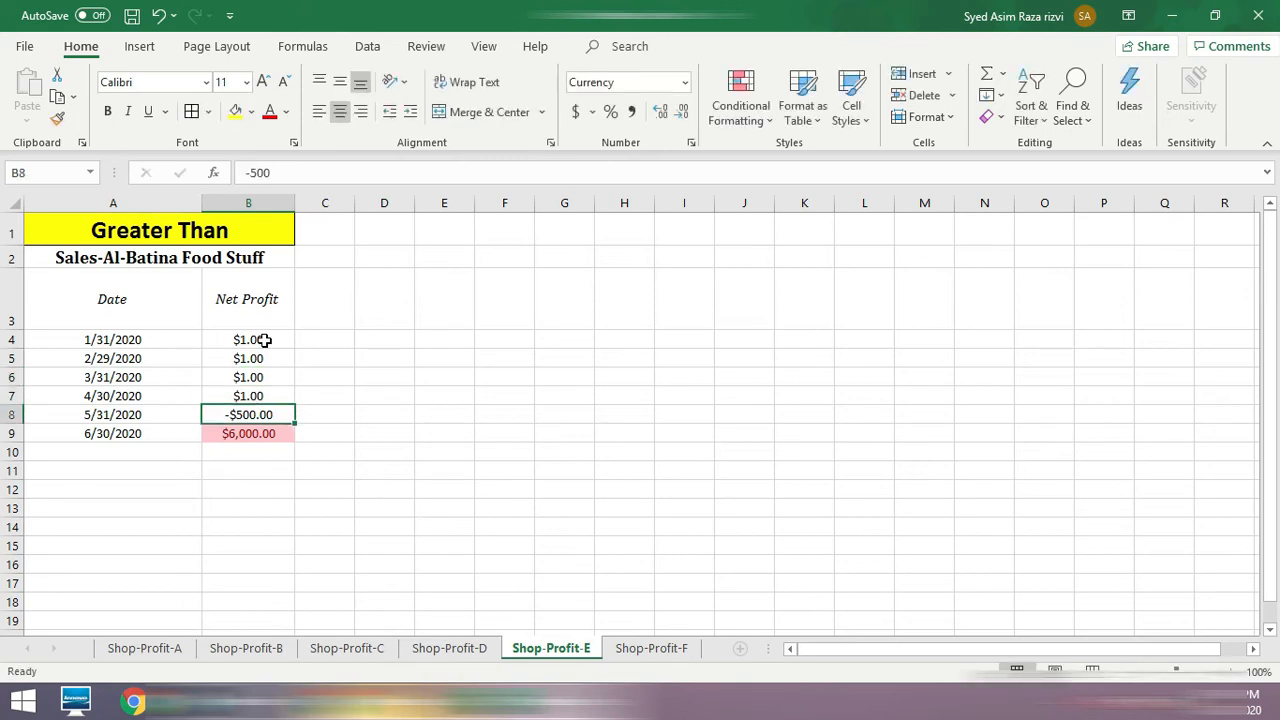
type("1")
key("Return")
key("Down")
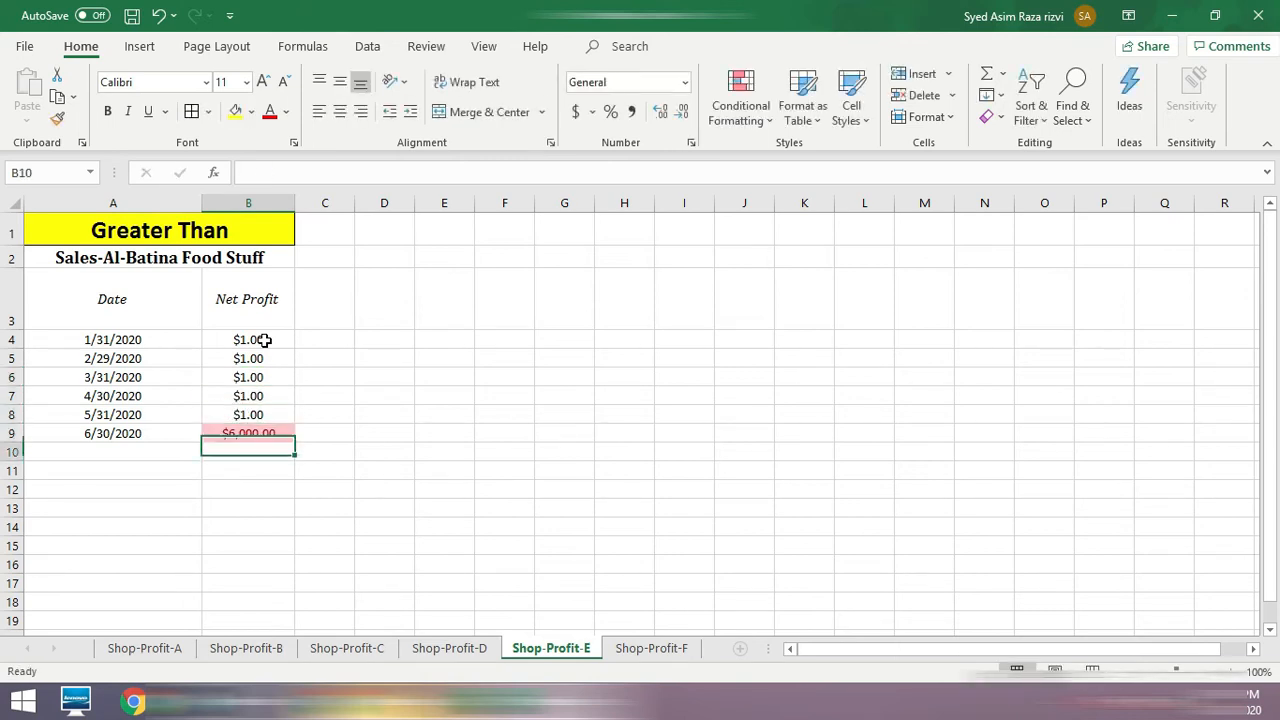
key("Up")
type("1")
key("Up")
Step: Set Net Profit cell B4 to 3000 and fill it down through B9
key("Up")
key("Up")
key("Up")
key("Up")
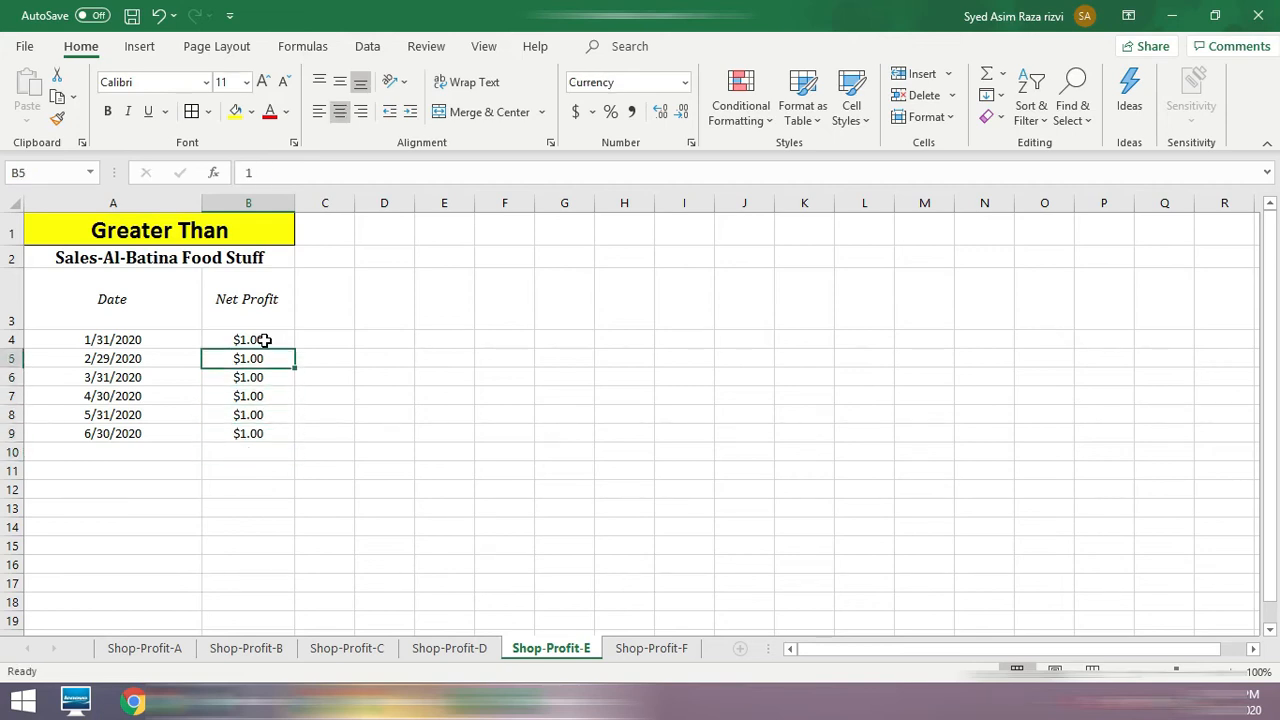
type("3000")
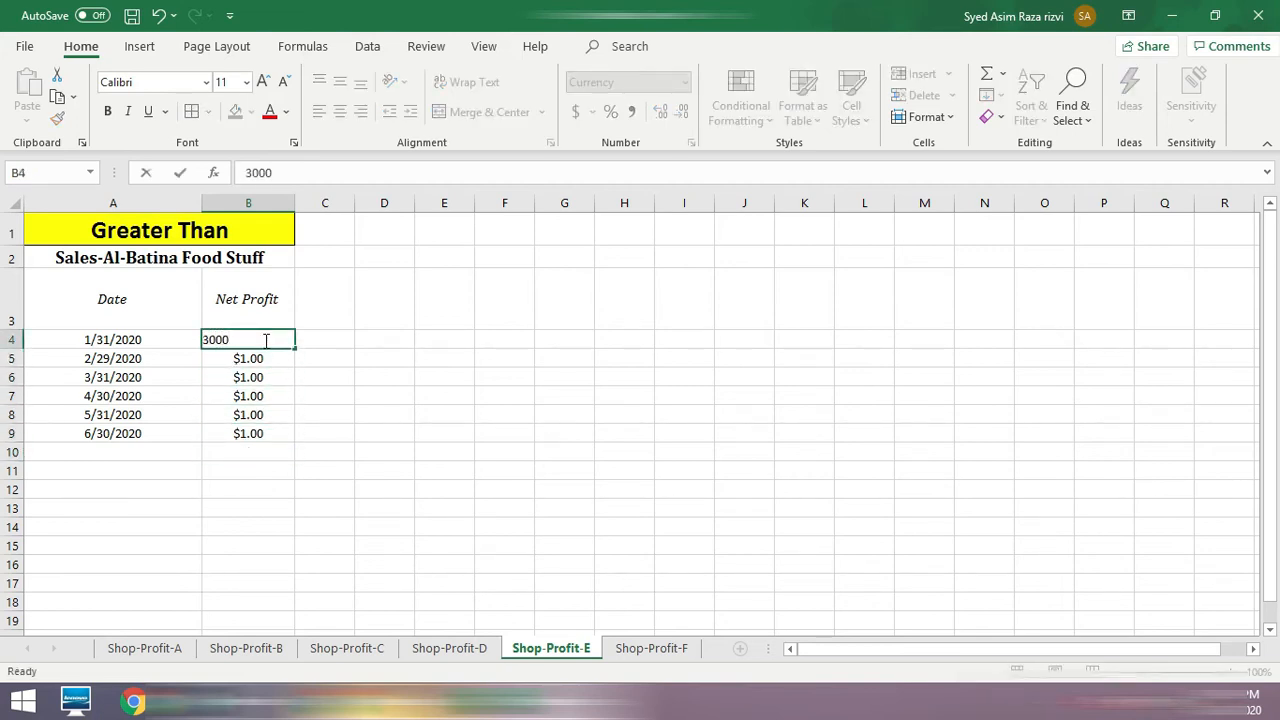
key("Return")
left_click(264, 340)
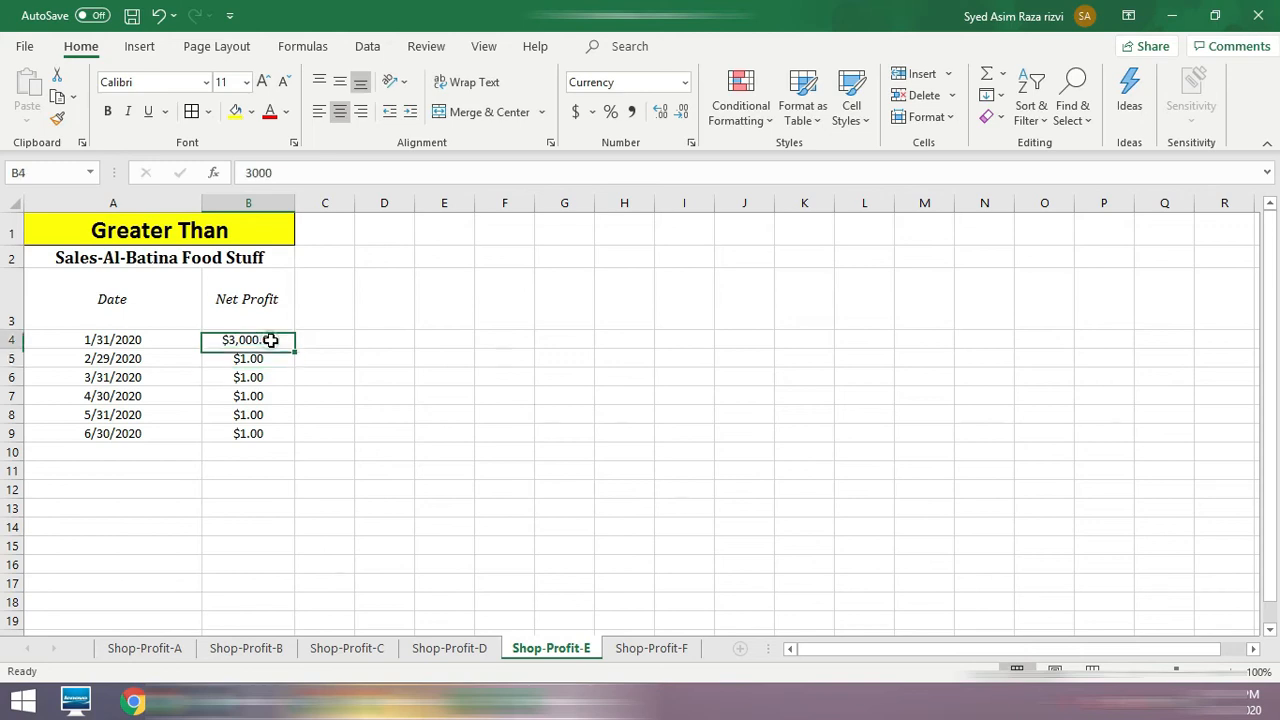
left_click_drag(295, 348, 287, 443)
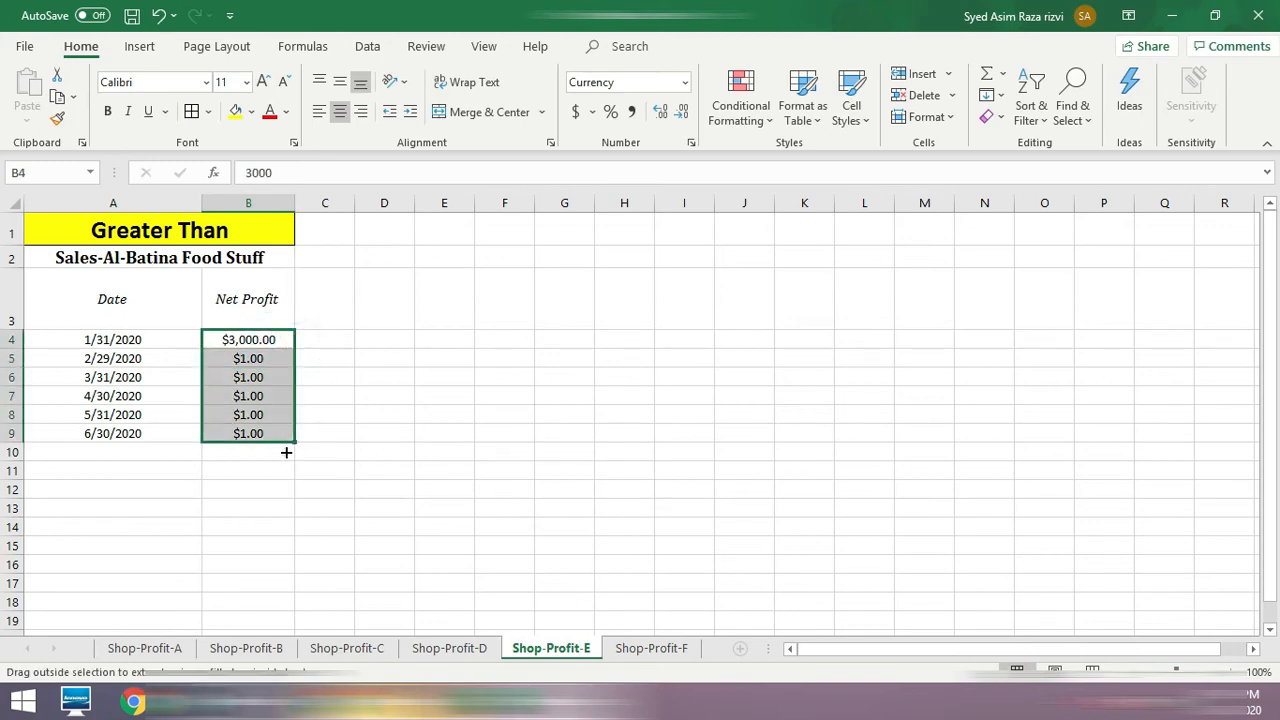
left_click(251, 338)
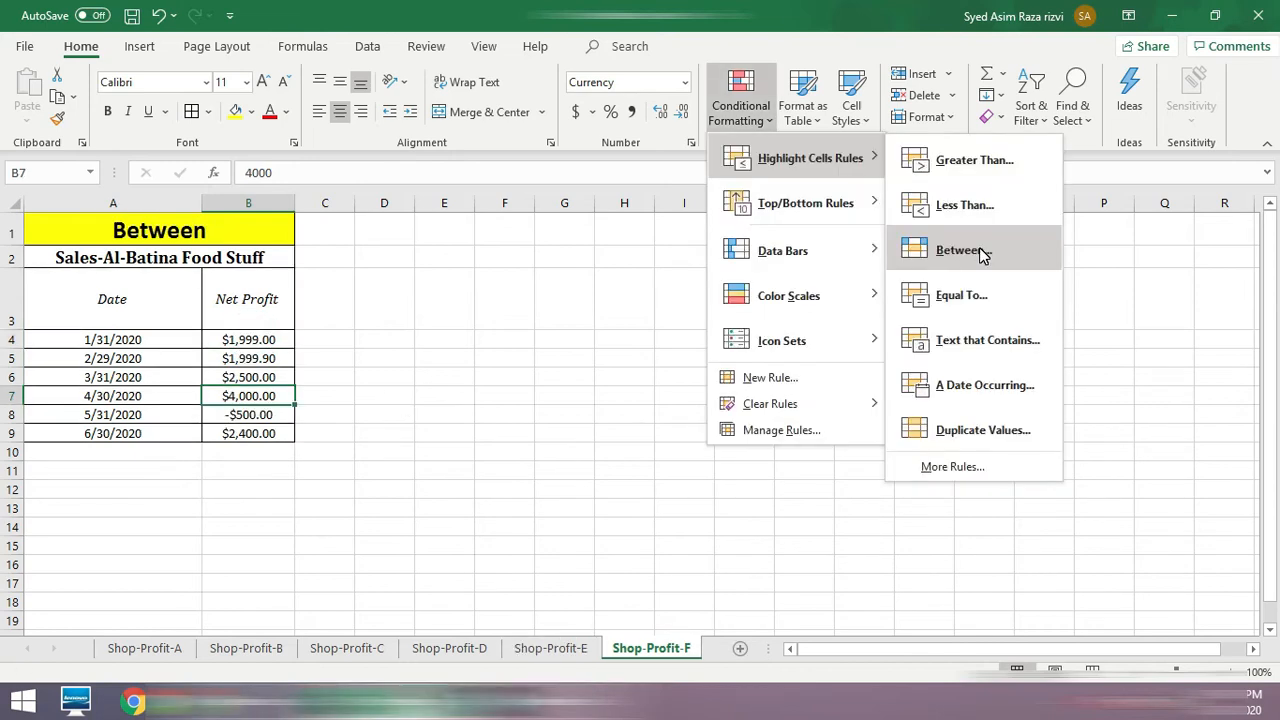
Step: On the Shop-Profit-F sheet, start a Between highlight rule for Net Profit cells B4:B9 with a lower limit of 2500
left_click(366, 346)
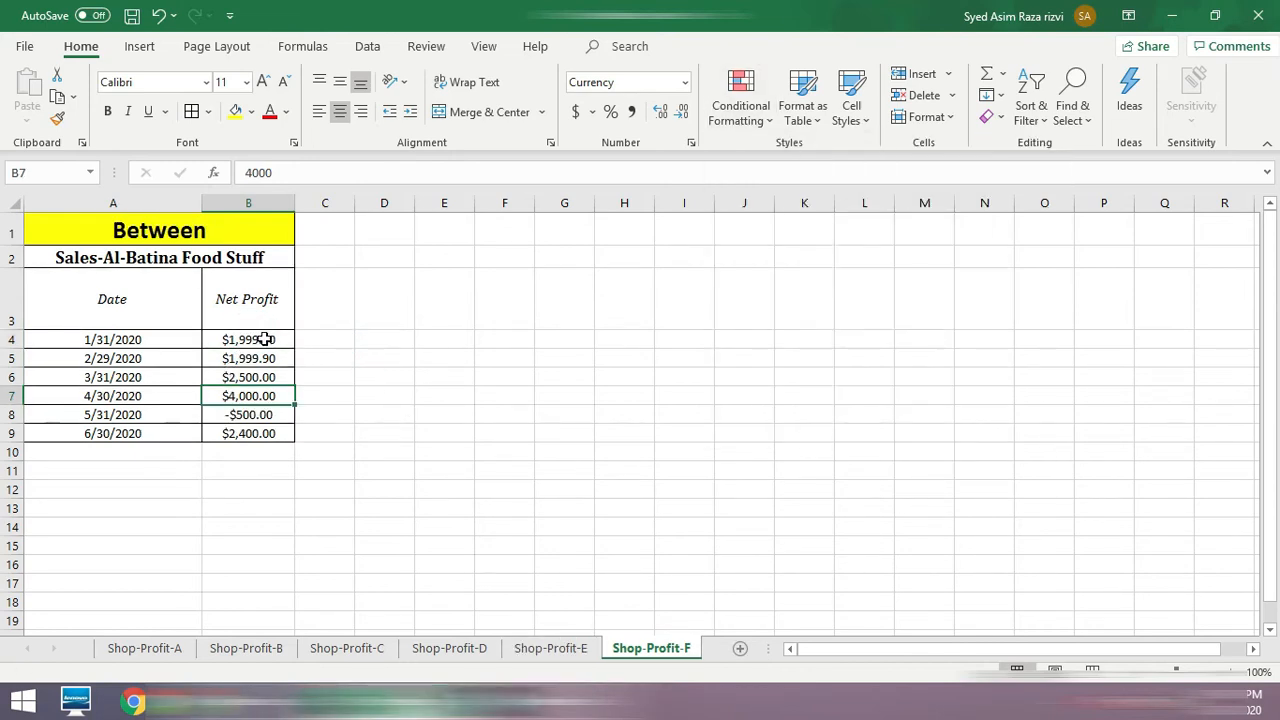
left_click_drag(263, 338, 263, 433)
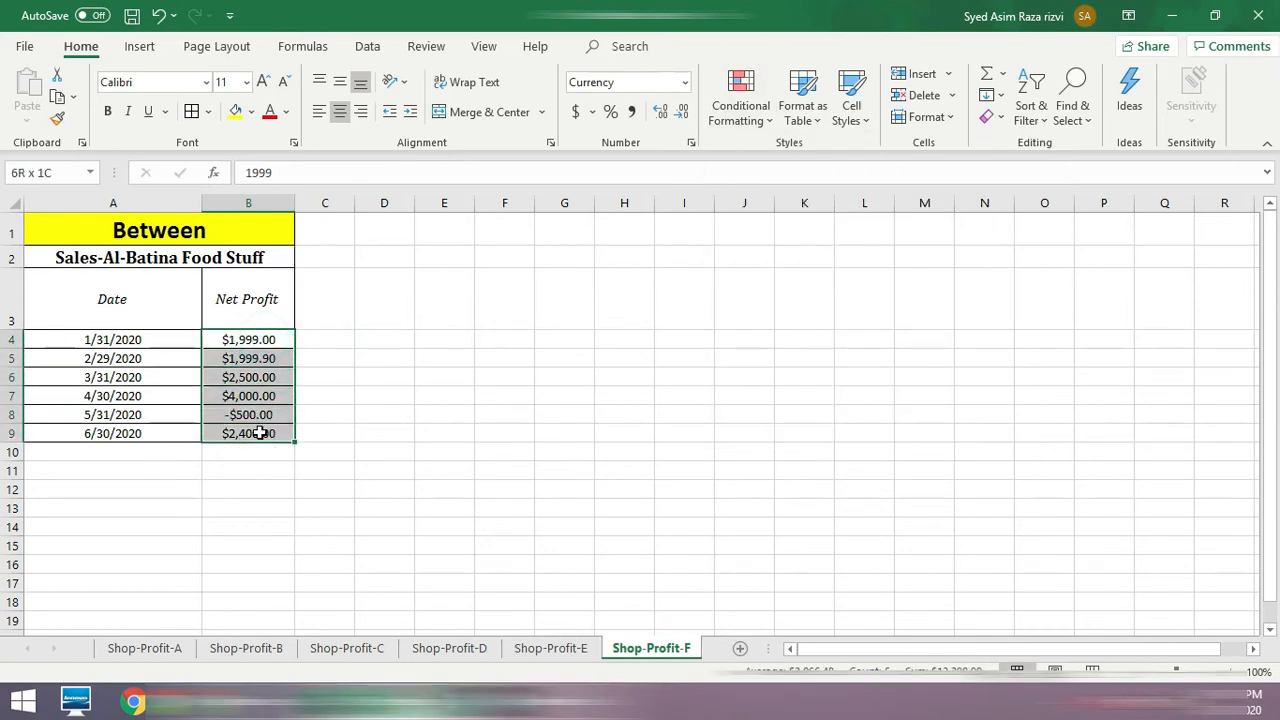
left_click(737, 124)
mouse_move(796, 172)
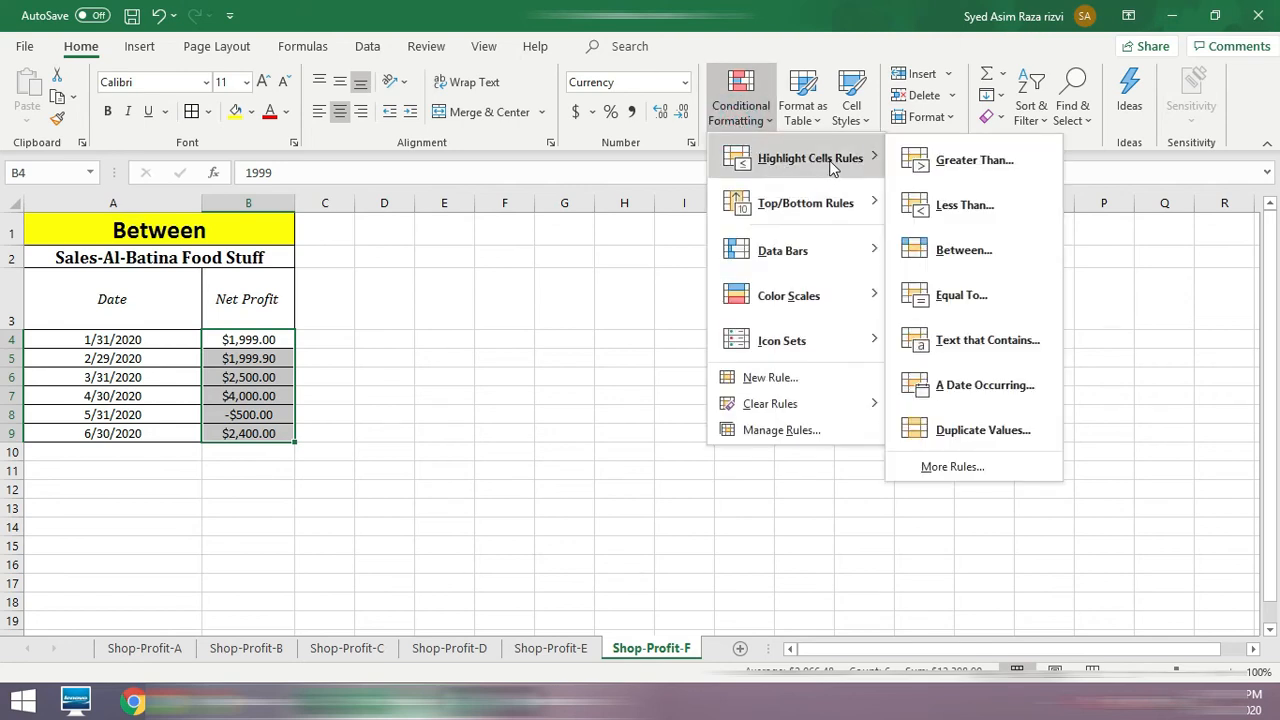
left_click(990, 260)
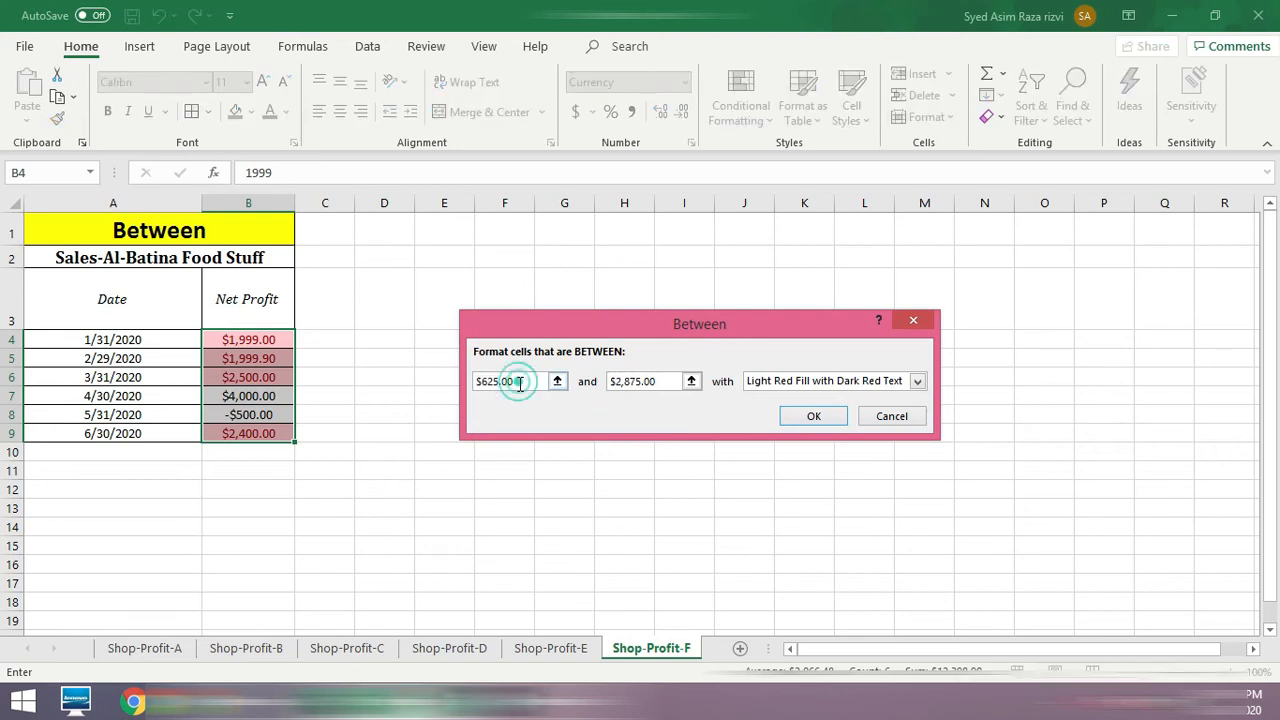
type("2")
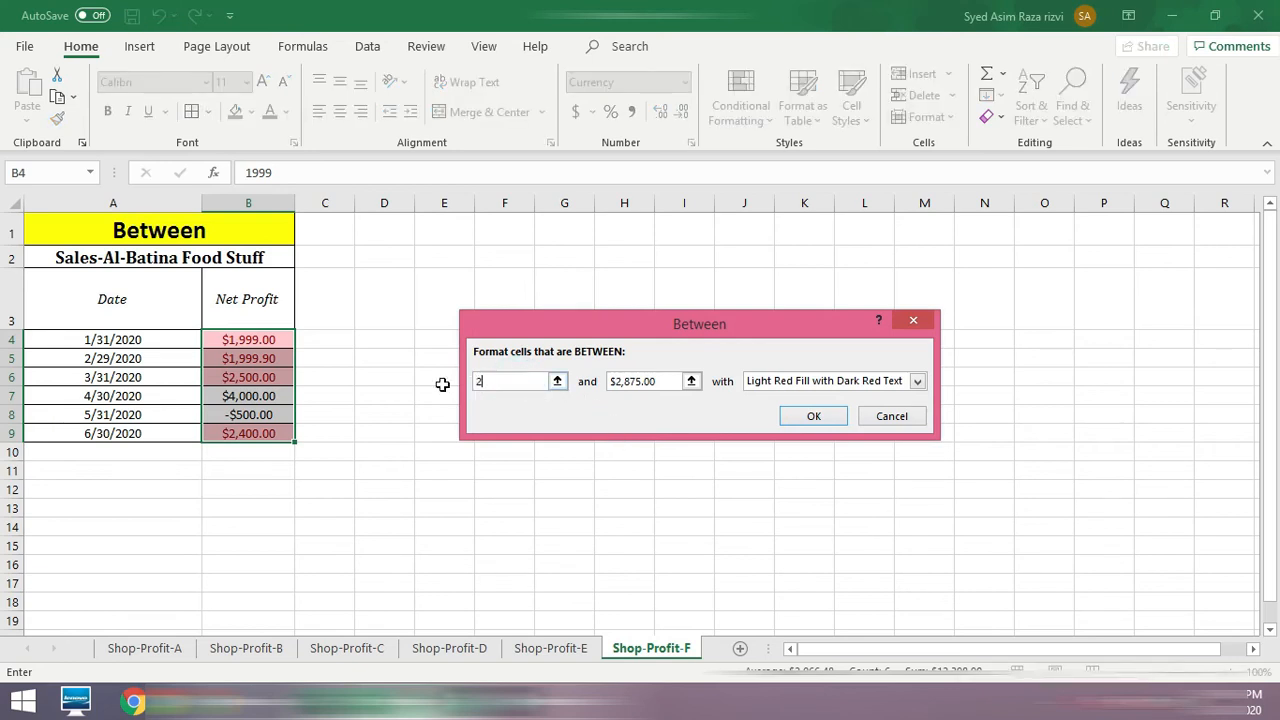
type("500")
Step: Set the Between rule's upper limit to 3000 and apply it using Light Red Fill with Dark Red Text
left_click(664, 379)
left_click_drag(664, 379, 571, 384)
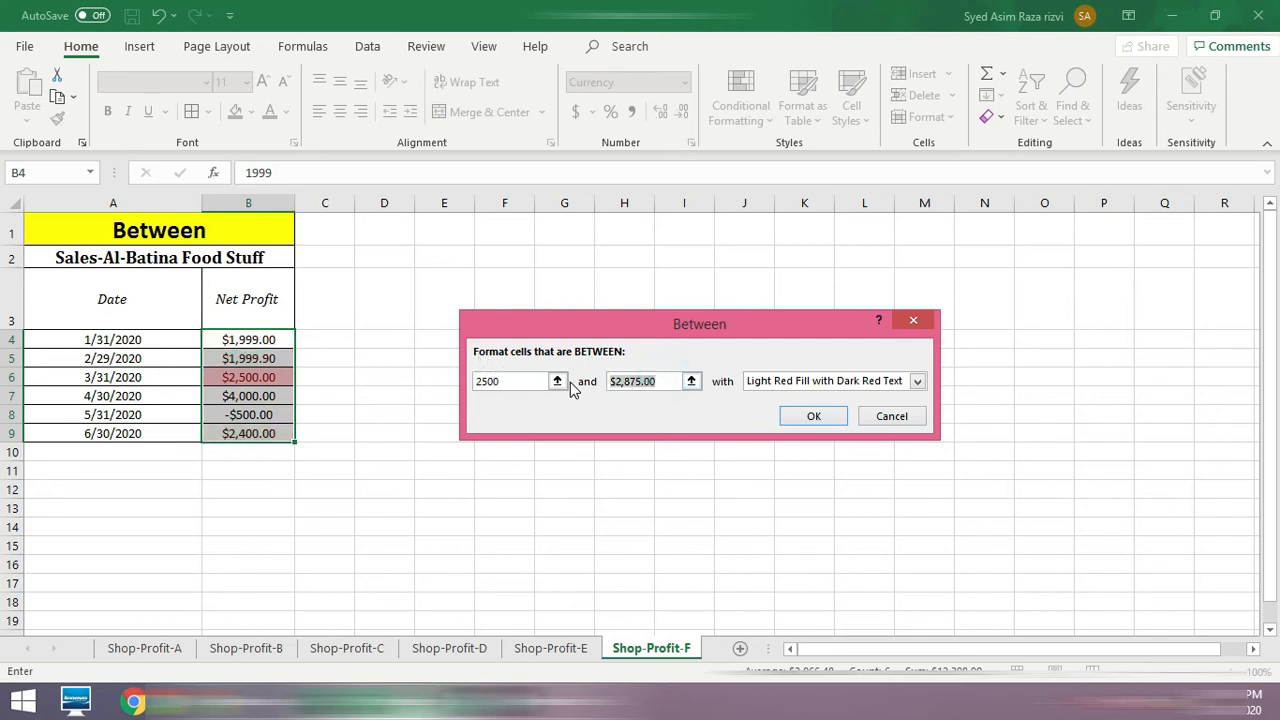
type("3")
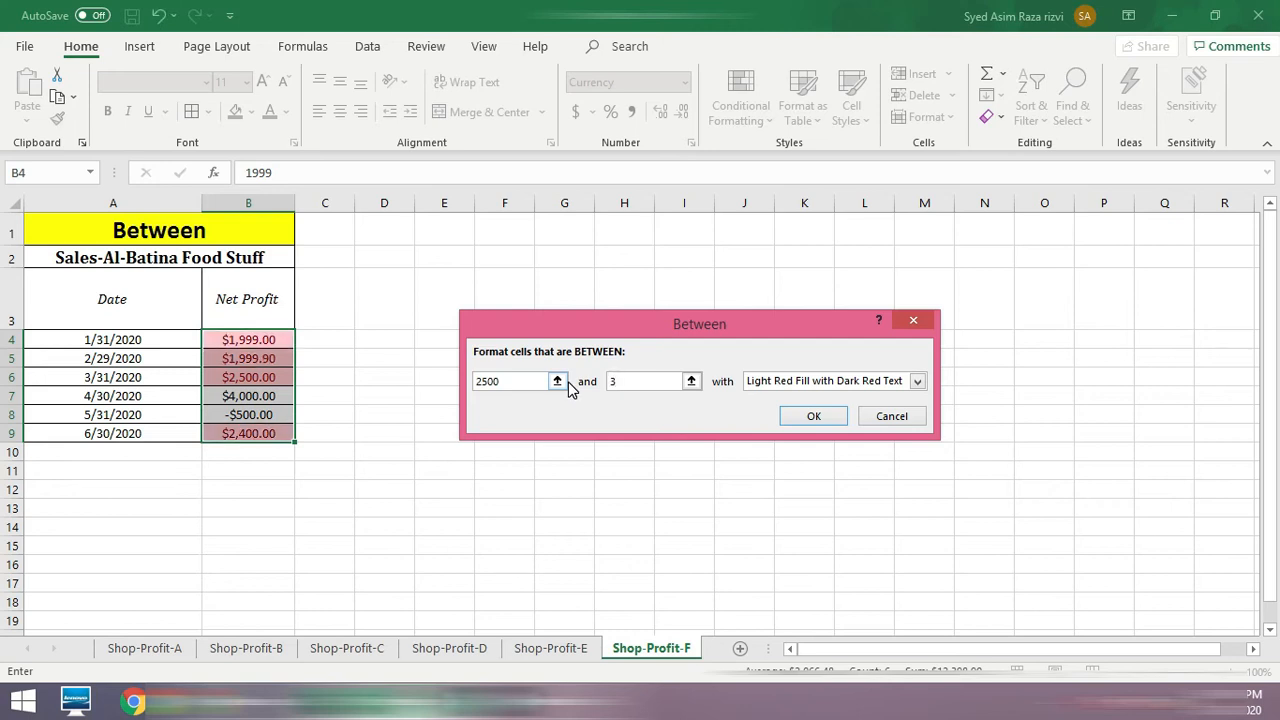
type("000")
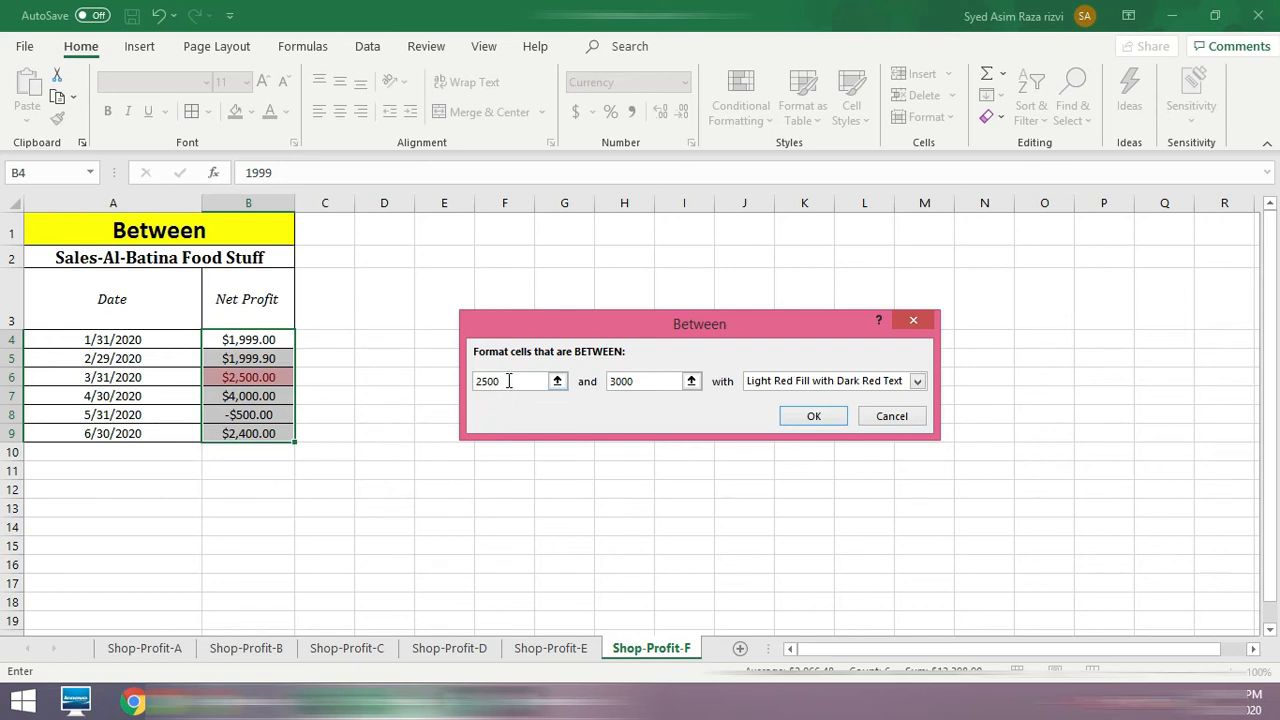
left_click_drag(509, 381, 468, 382)
left_click(618, 384)
left_click_drag(618, 384, 607, 385)
left_click(803, 418)
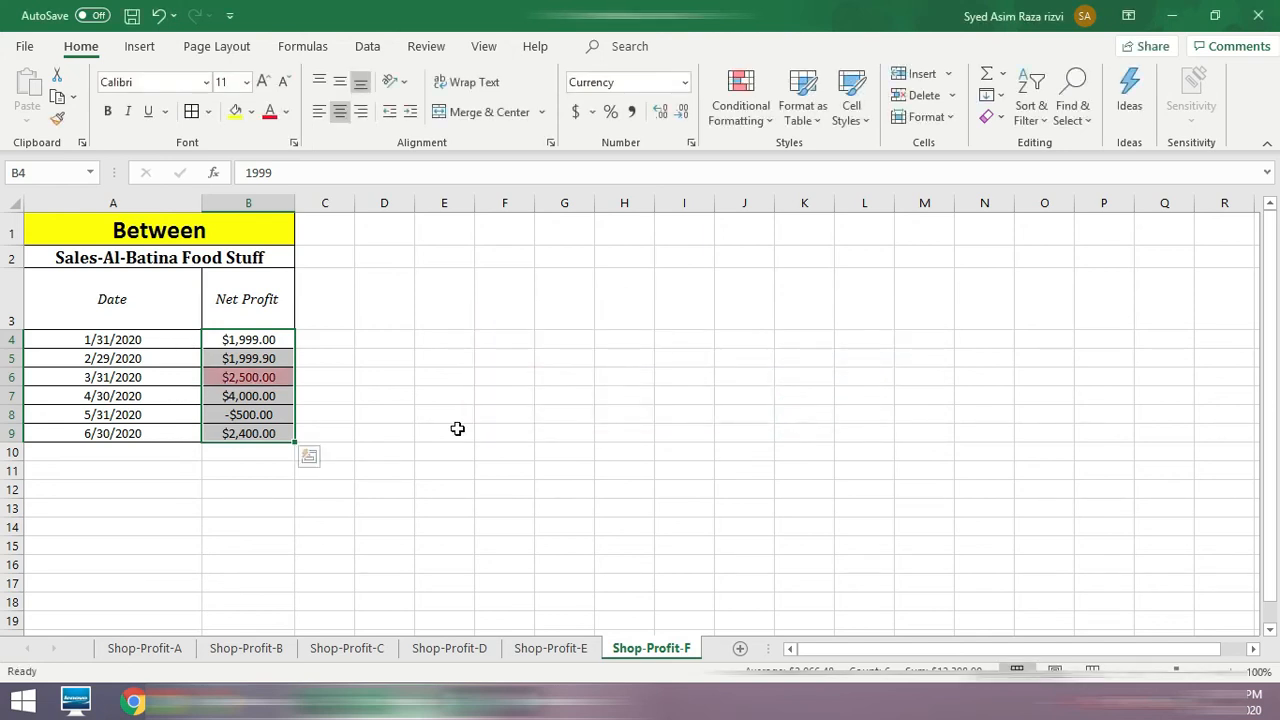
Step: Test the Between rule's upper limit by setting Net Profit cell B4 to 3000
left_click(250, 376)
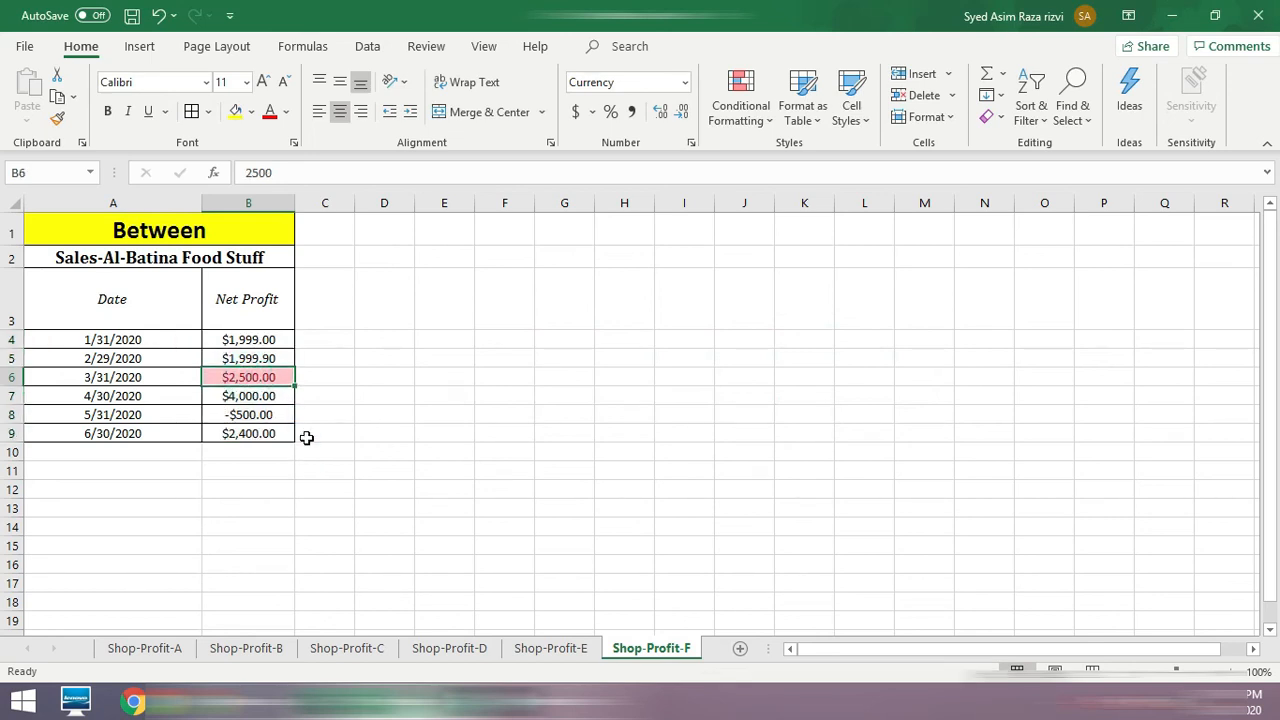
left_click(251, 338)
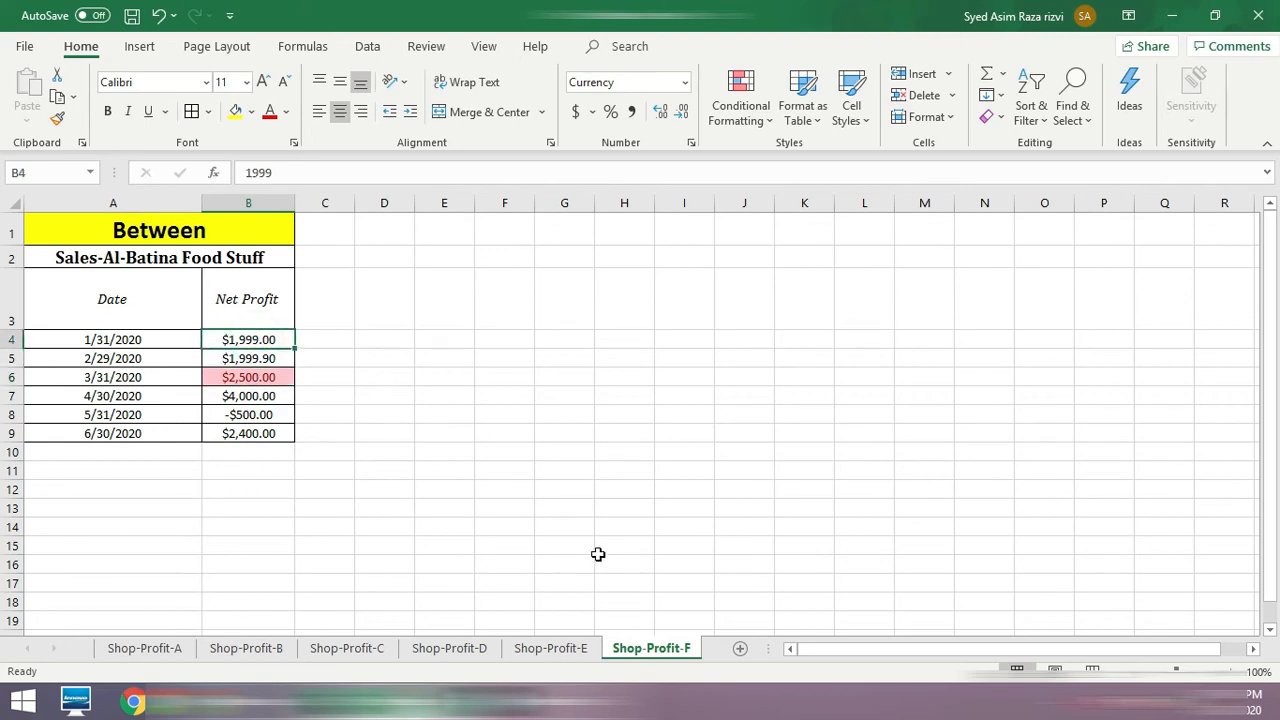
type("3000")
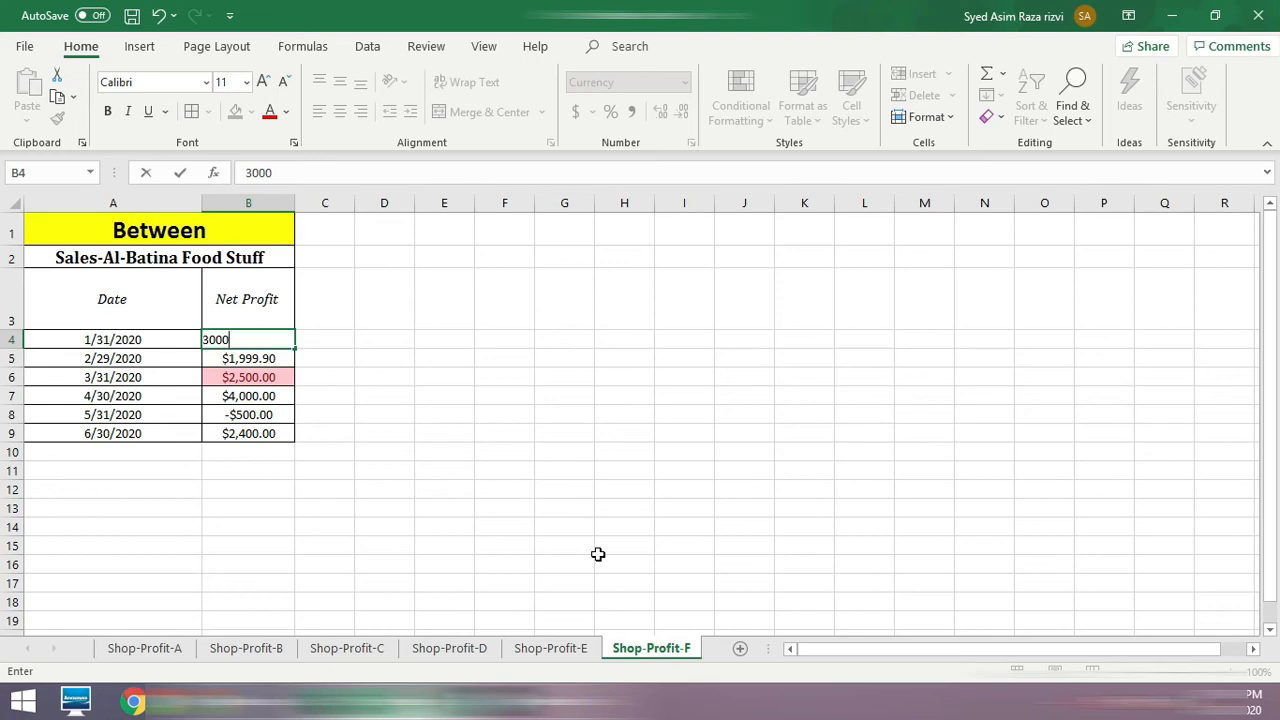
key("Return")
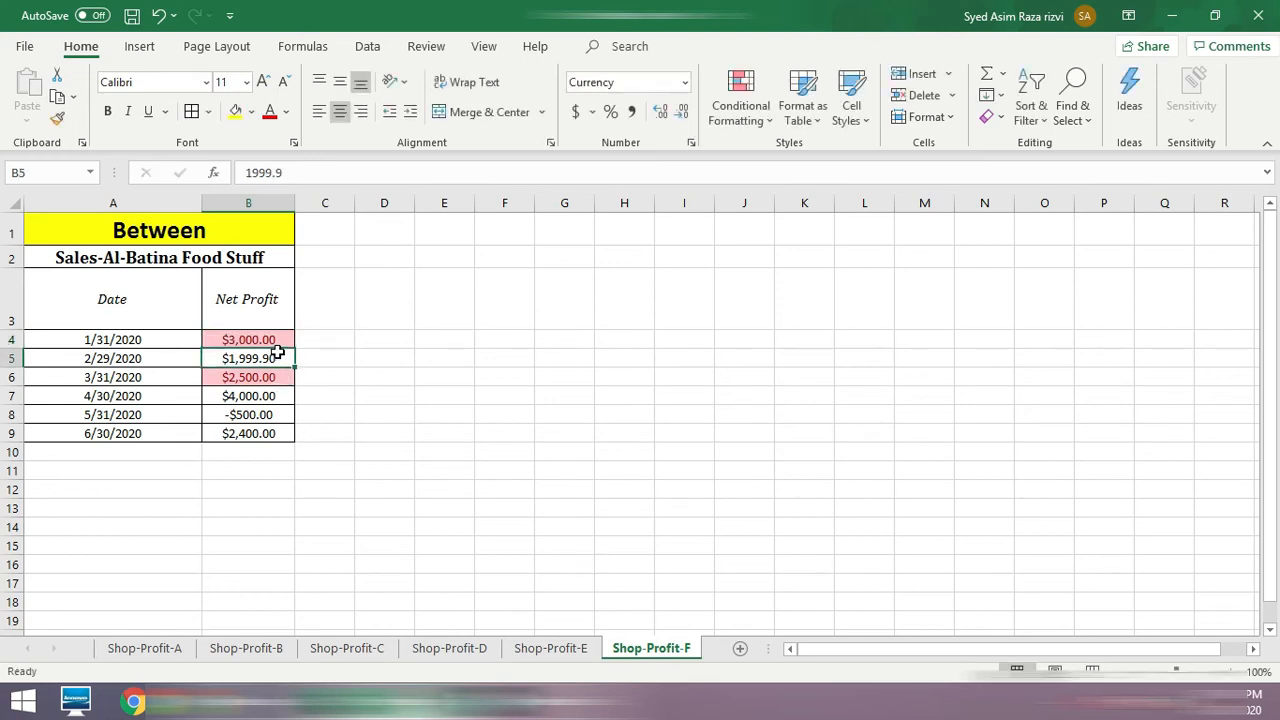
Step: Set Net Profit cell B7 to 2100 to test a value below the Between rule's range
left_click(269, 397)
type("2")
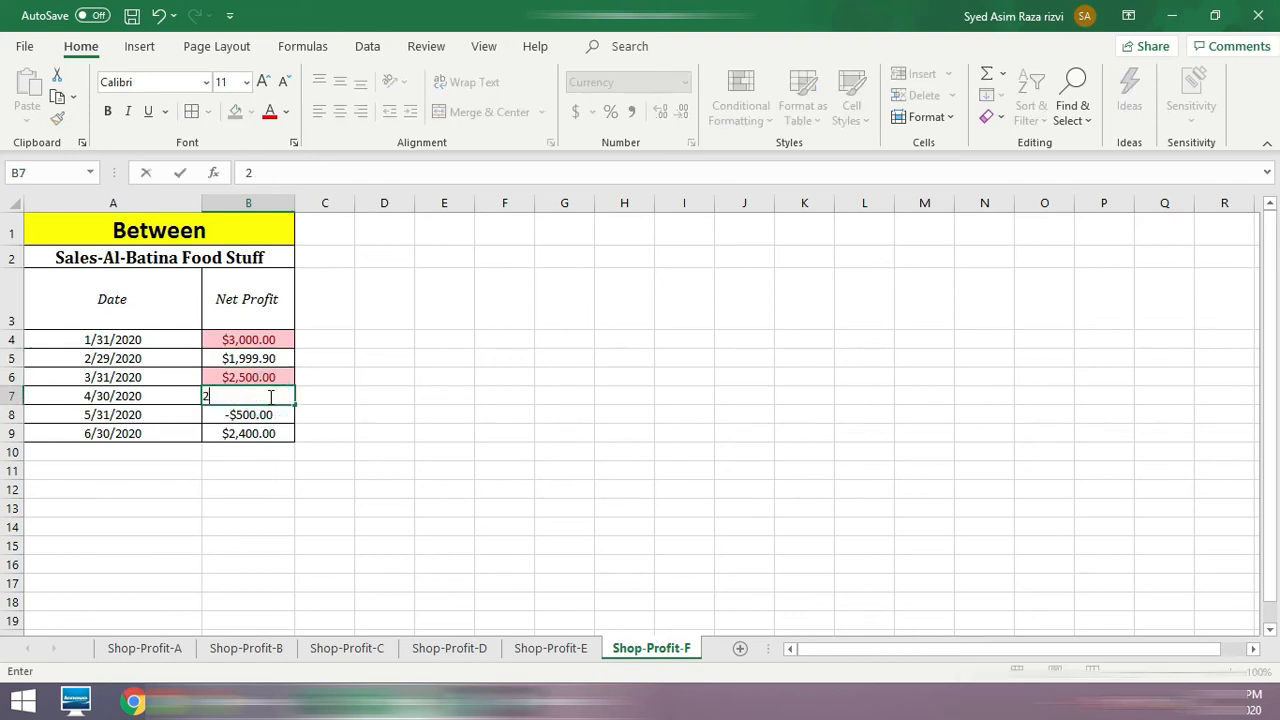
type("100")
key("Return")
Step: Set Net Profit cell B7 to 2501 to test a value inside the Between rule's range
left_click(269, 397)
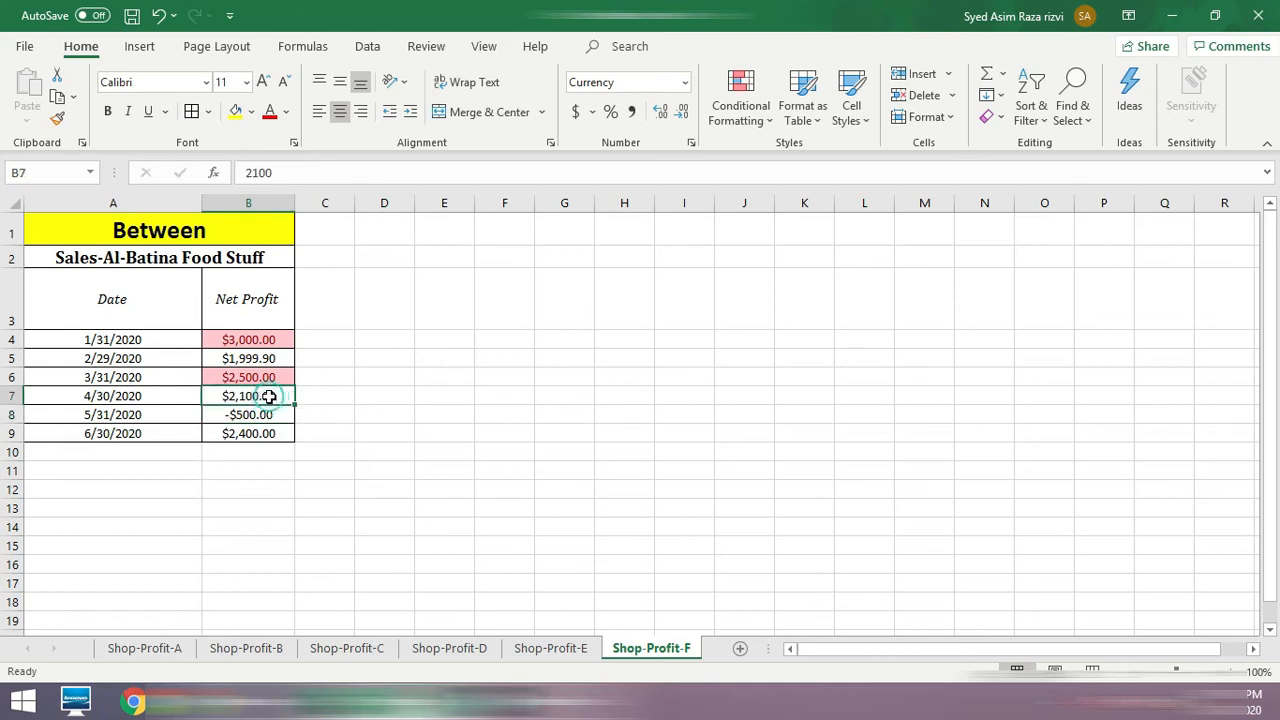
type("2")
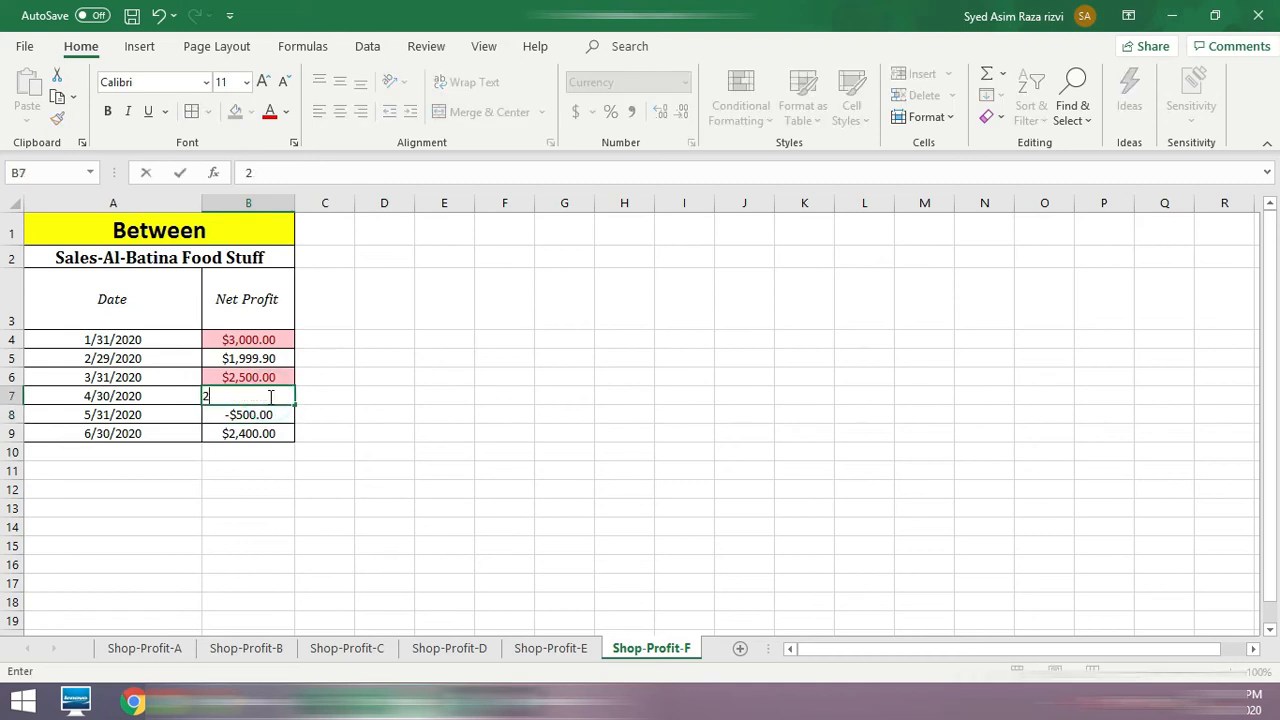
type("501")
key("Return")
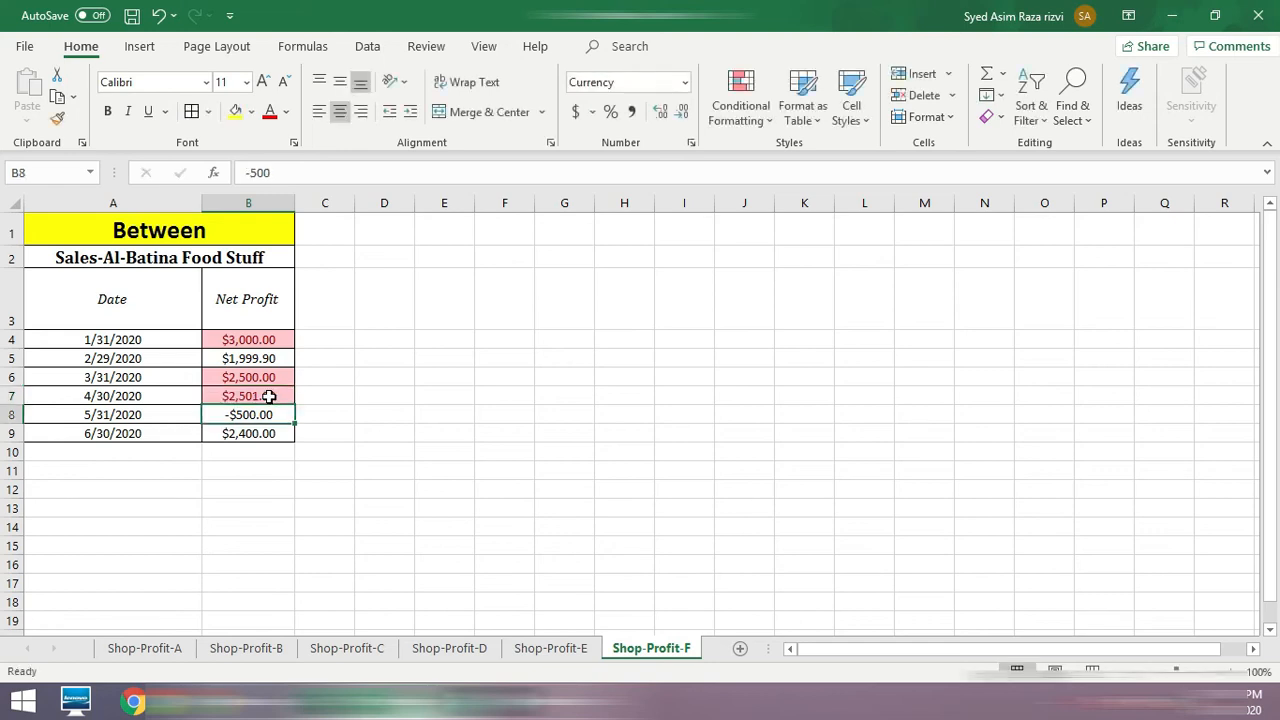
Step: Set Net Profit cell B8 to 2499 to test a value just below the Between rule's lower limit
left_click(269, 397)
key("Return")
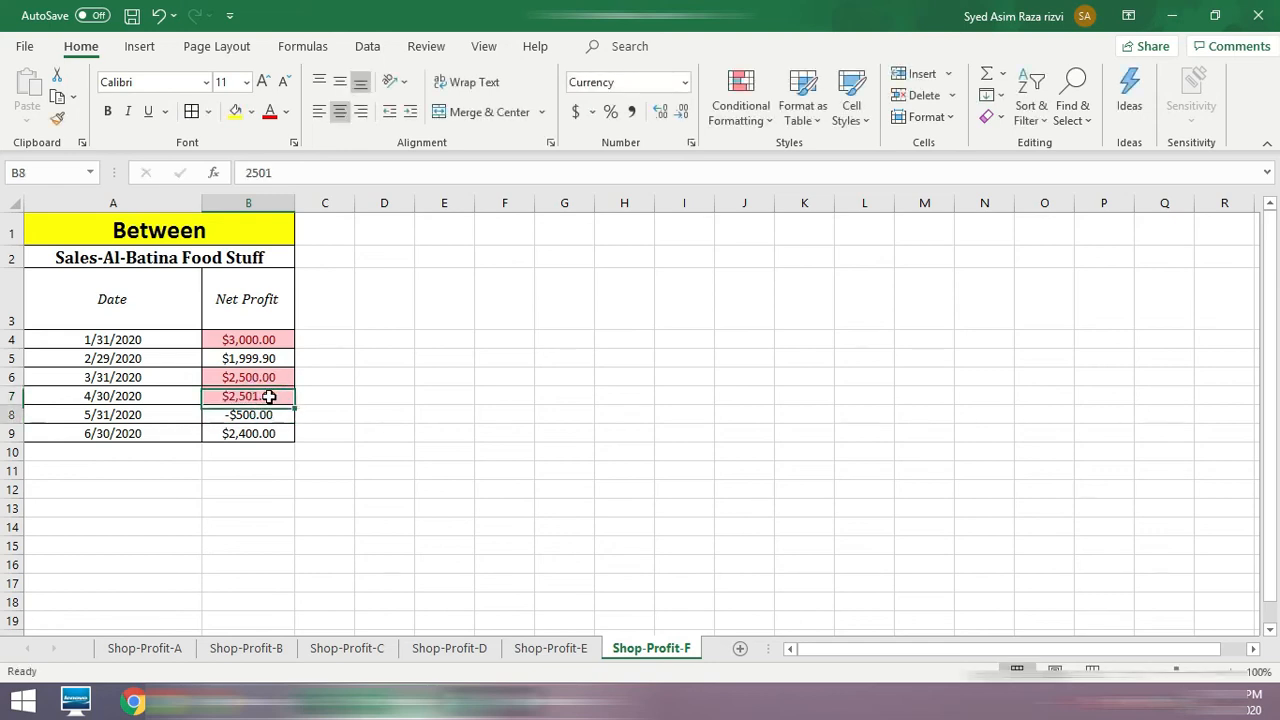
type("2")
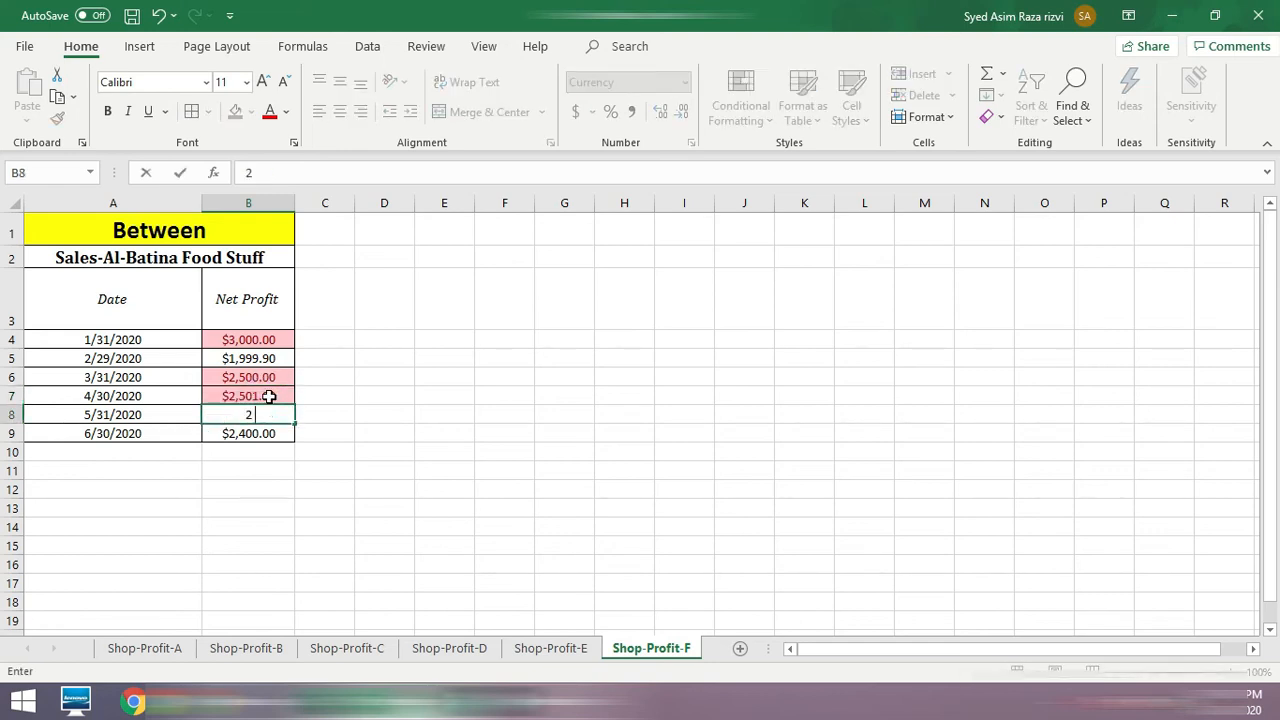
type("499")
key("Return")
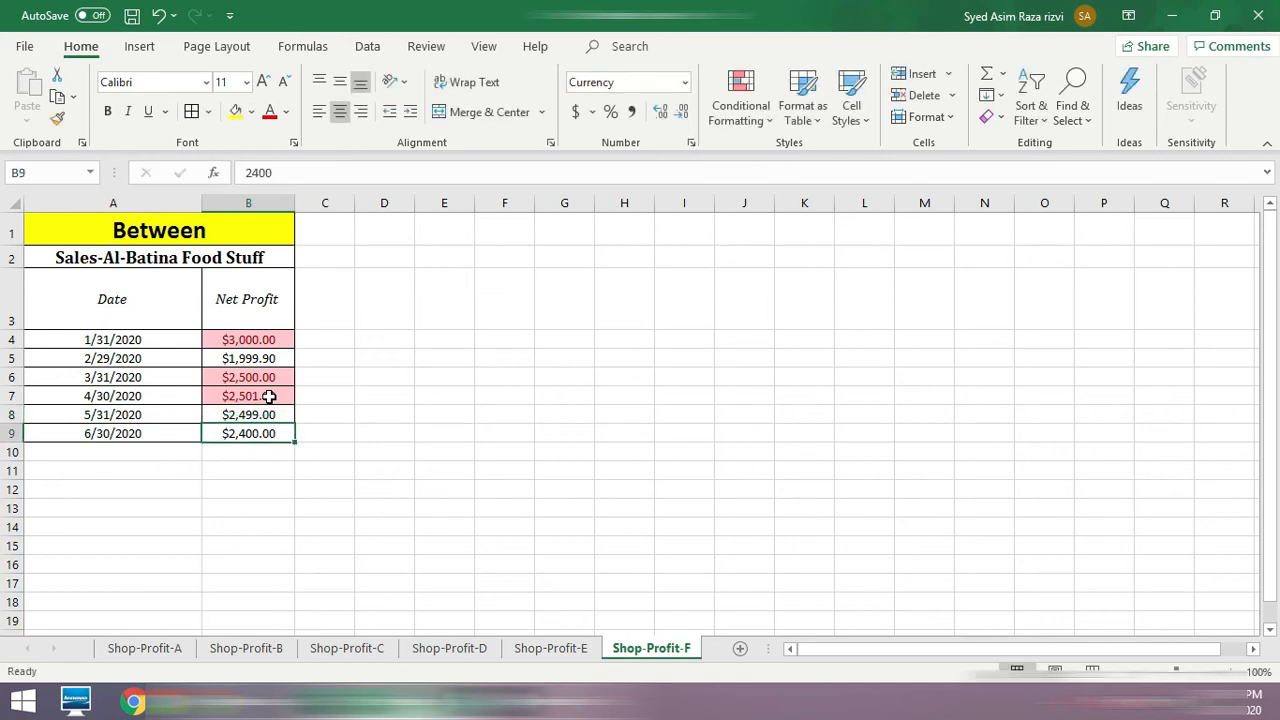
Step: Set Net Profit cell B4 to 3001 to test a value just above the Between rule's upper limit
left_click(262, 340)
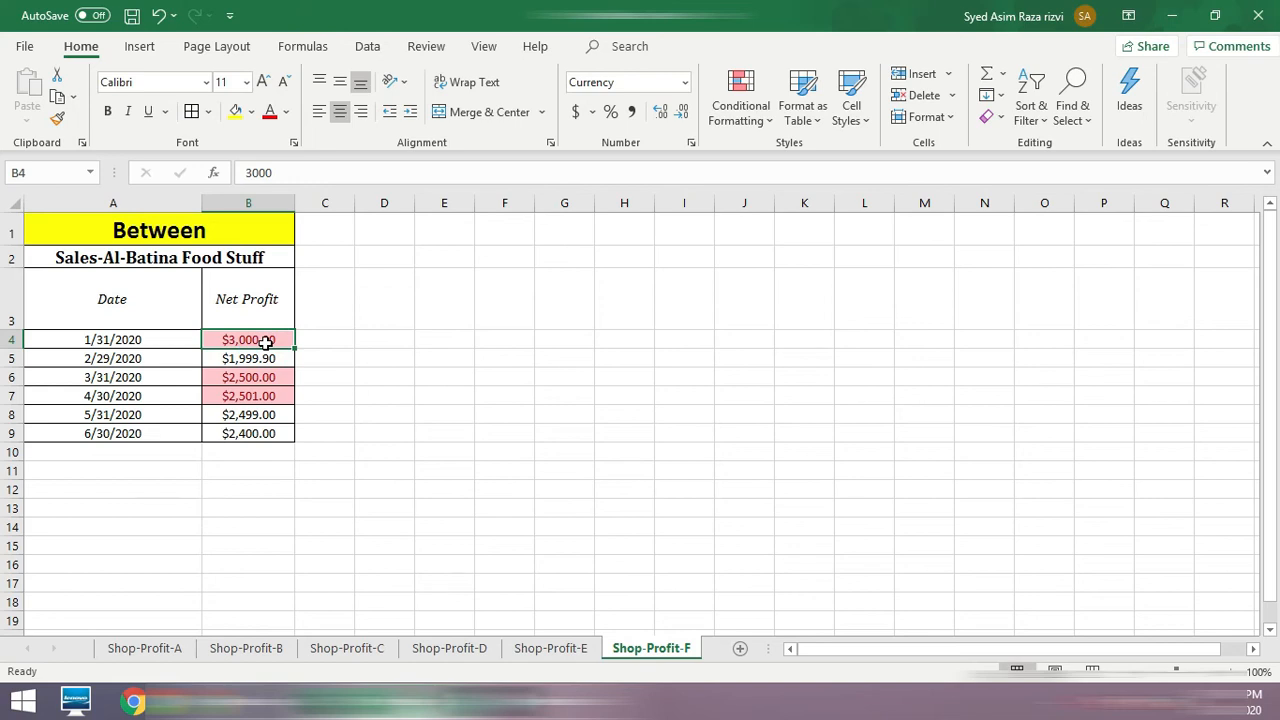
type("3")
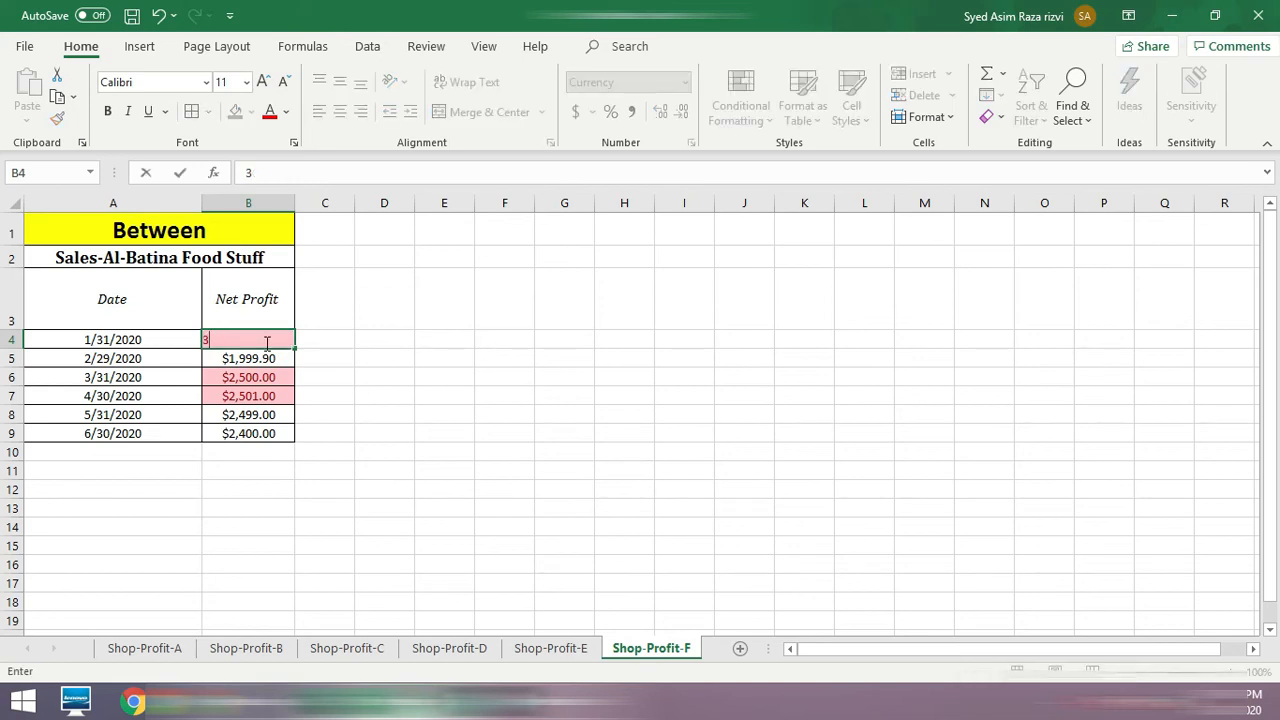
type("001")
key("Return")
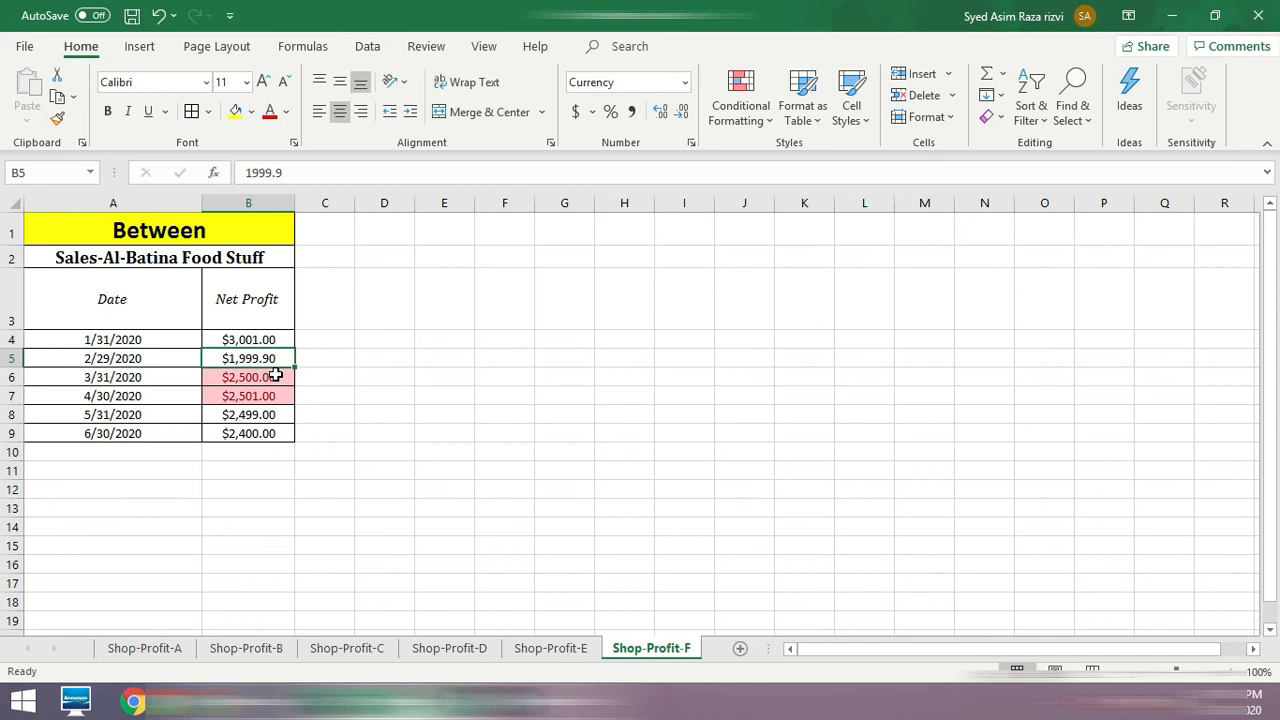
Step: Set Net Profit cell B4 back to 3000, the Between rule's upper limit
left_click(274, 415)
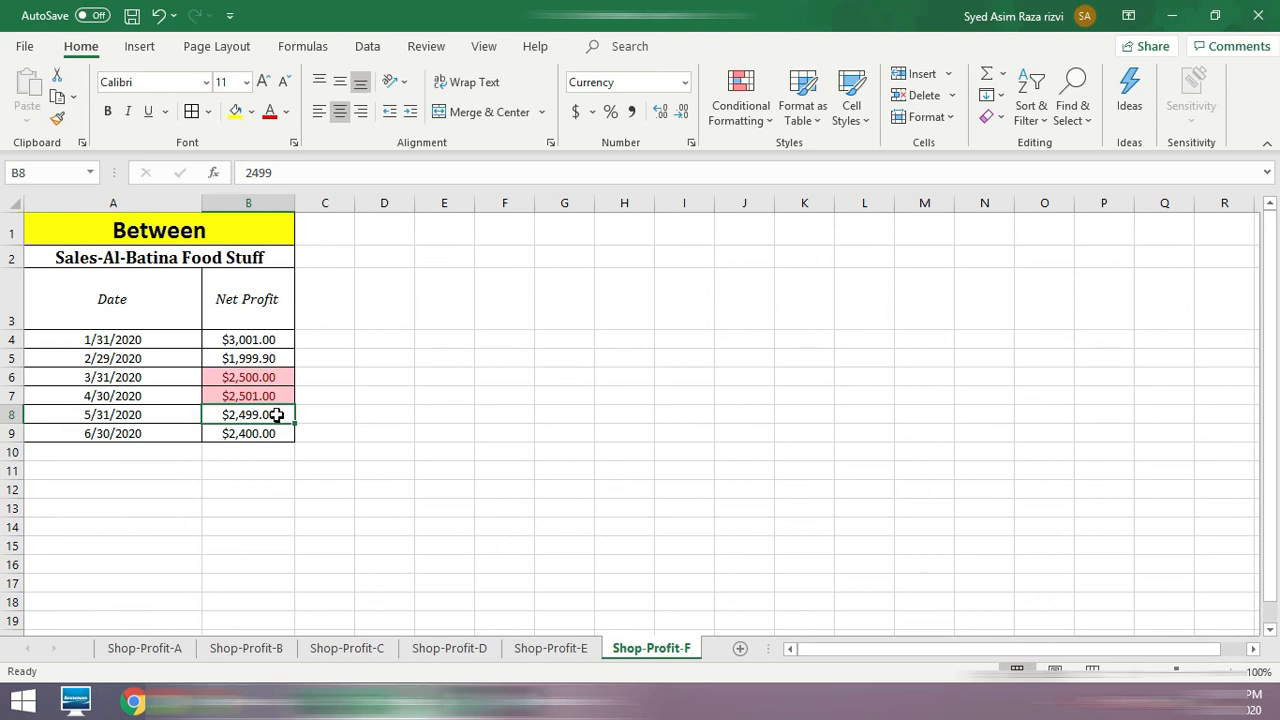
left_click(273, 341)
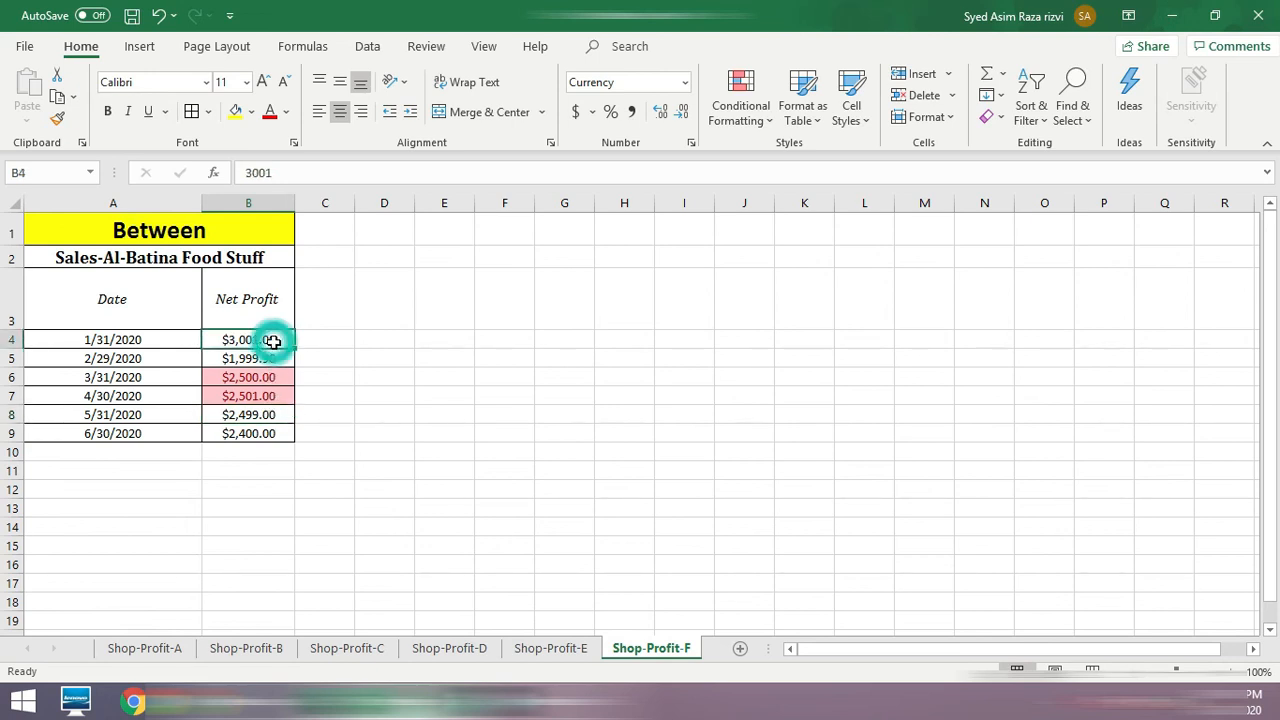
type("3")
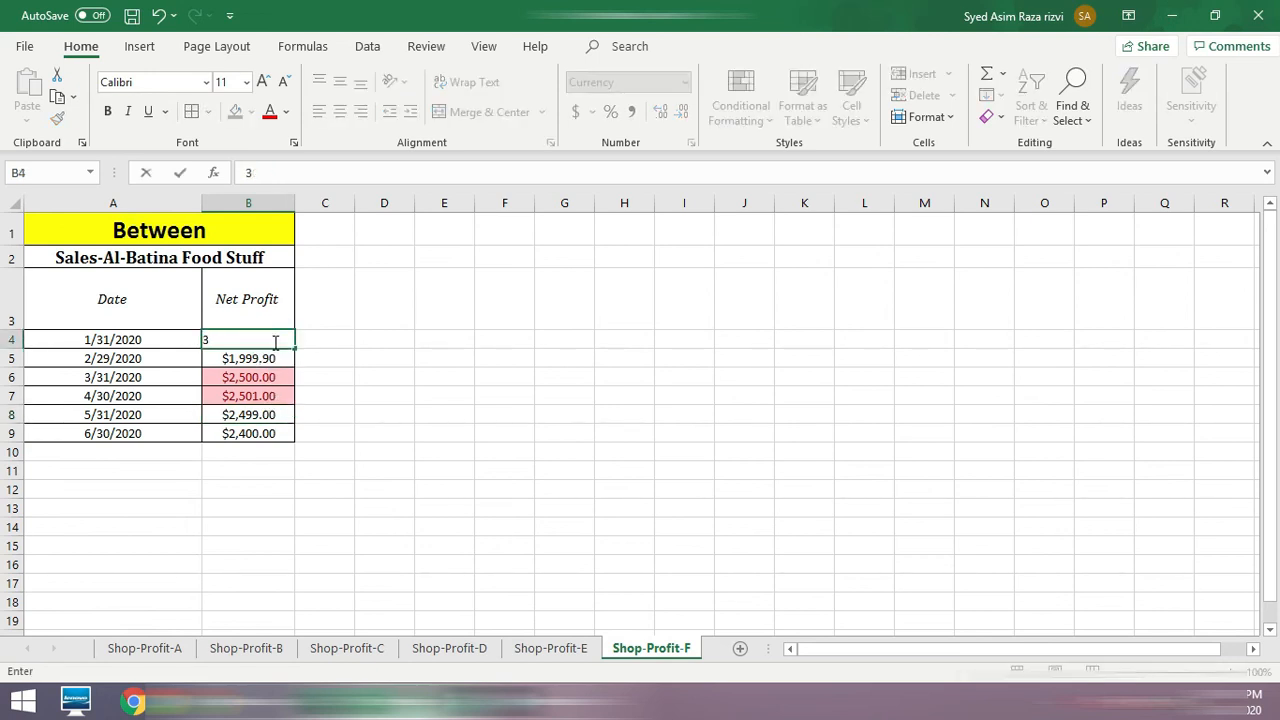
type("000")
key("Return")
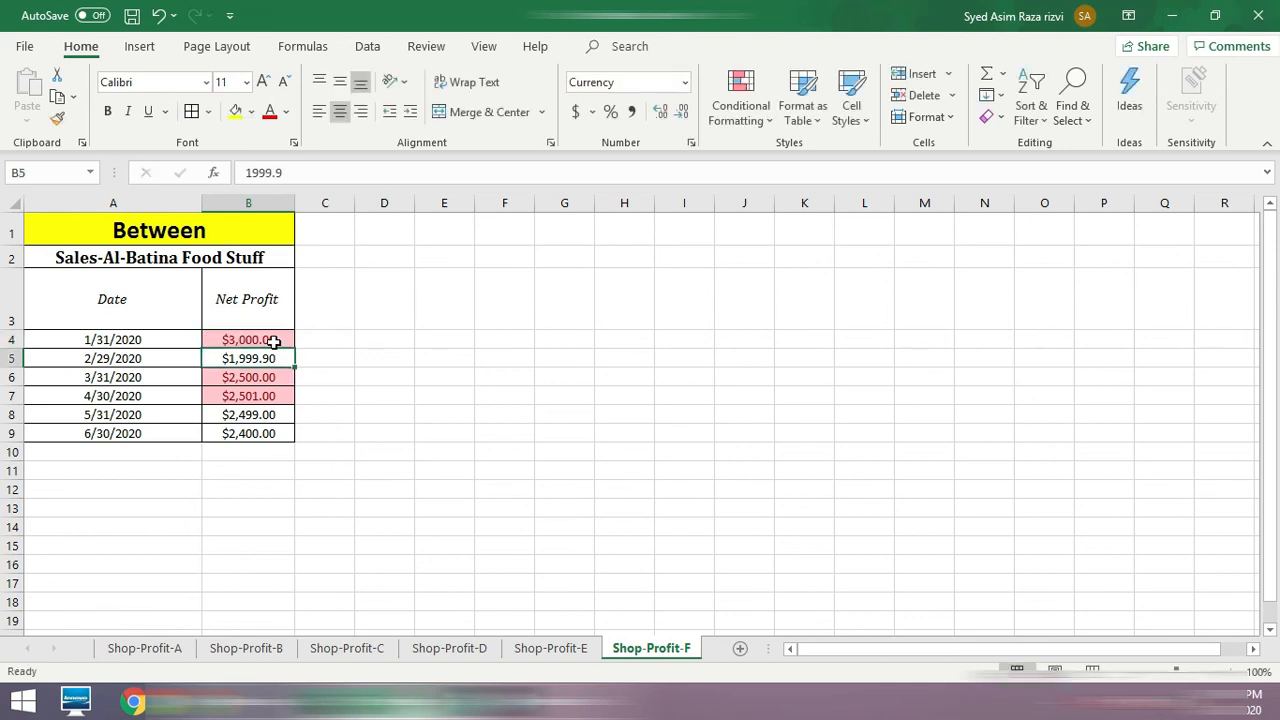
Step: Set Net Profit cell B5 to 2900 and cell B8 to 2566 to test values inside the Between rule's range
type("2900")
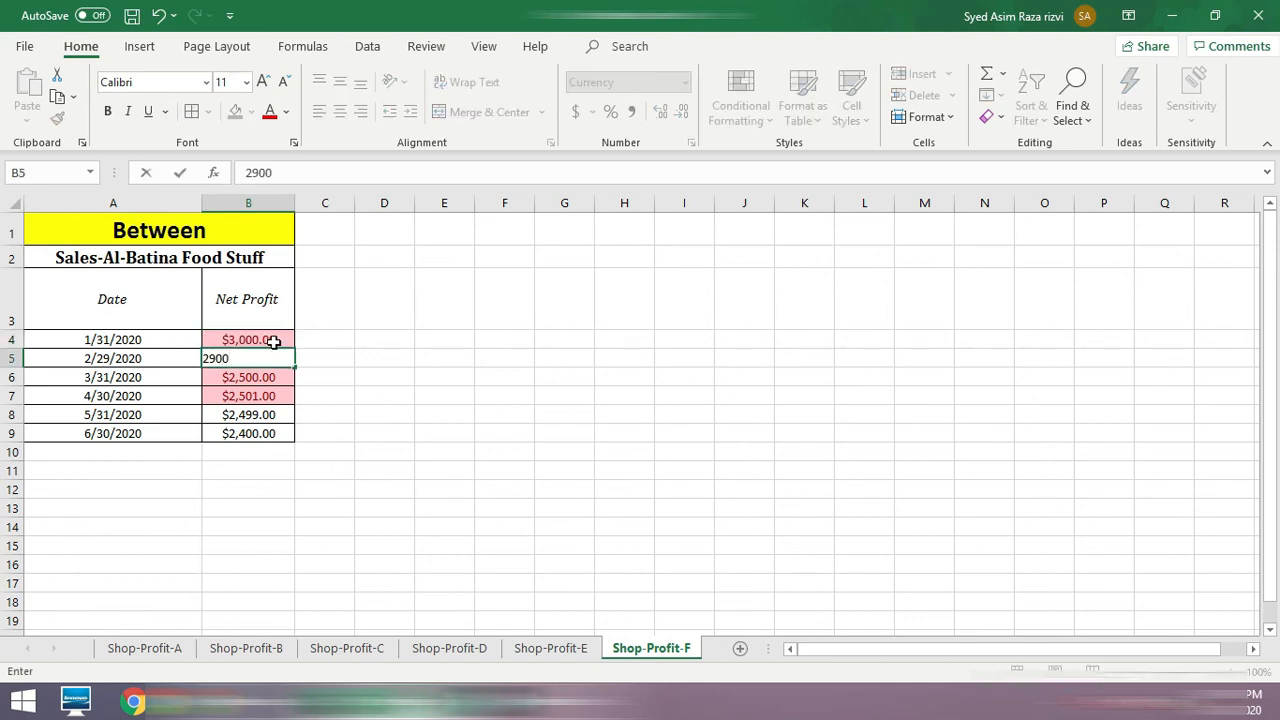
key("Return")
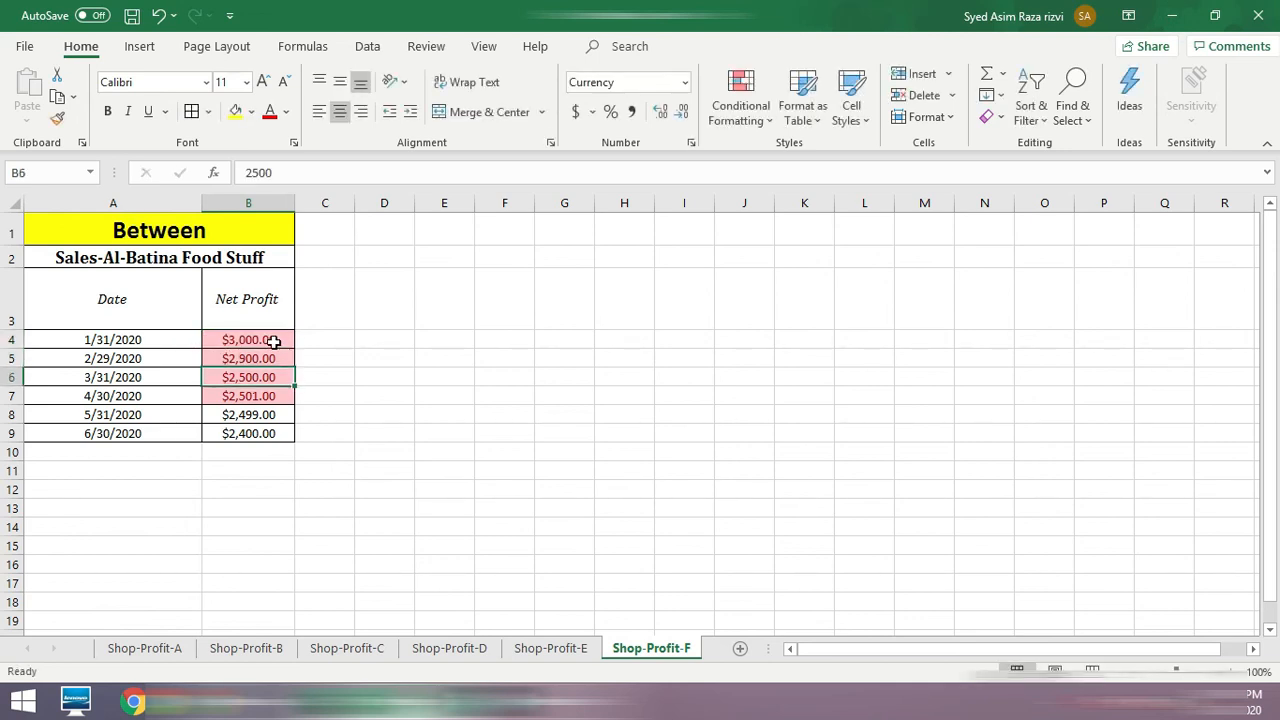
left_click(260, 416)
type("2")
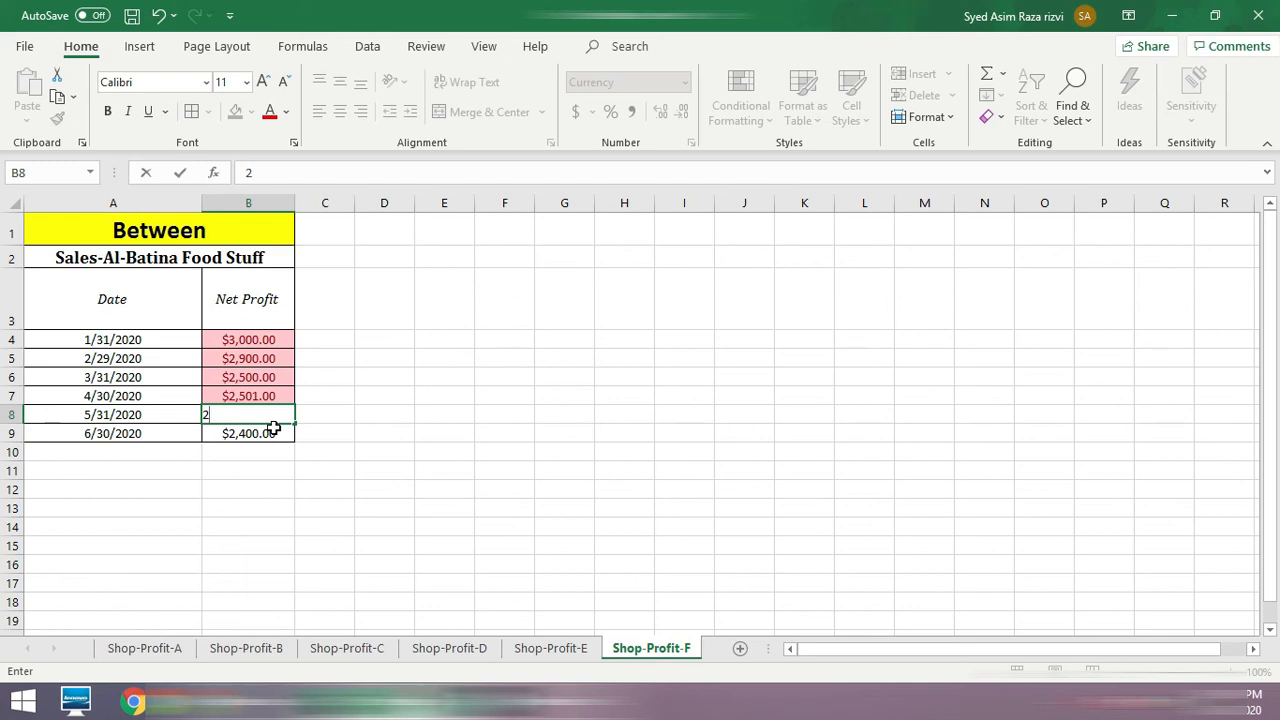
type("566")
key("Return")
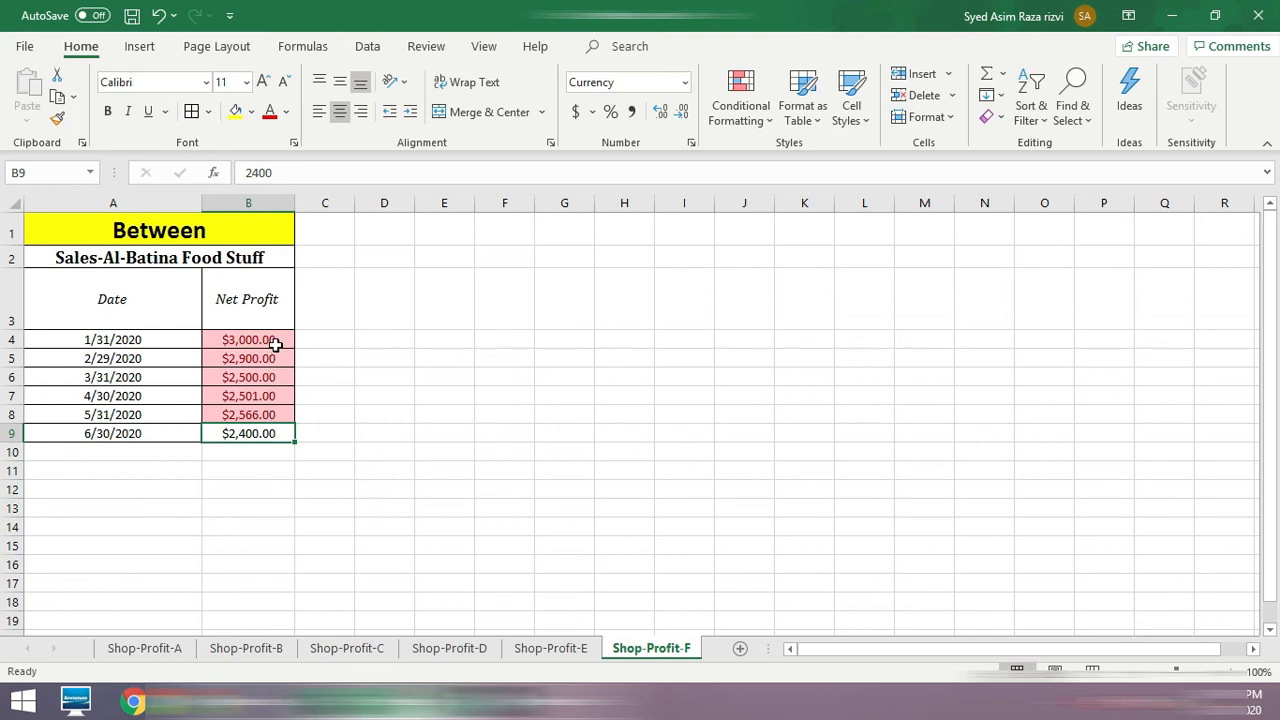
left_click(740, 104)
mouse_move(810, 158)
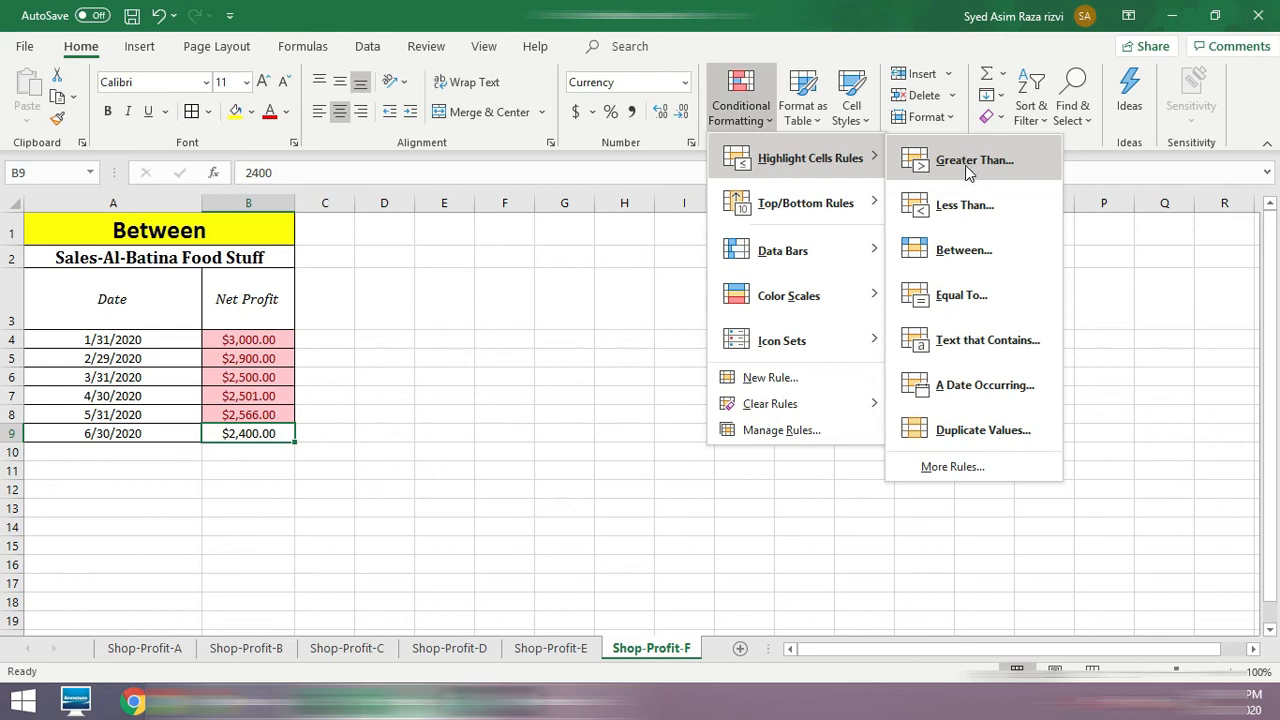
left_click(546, 415)
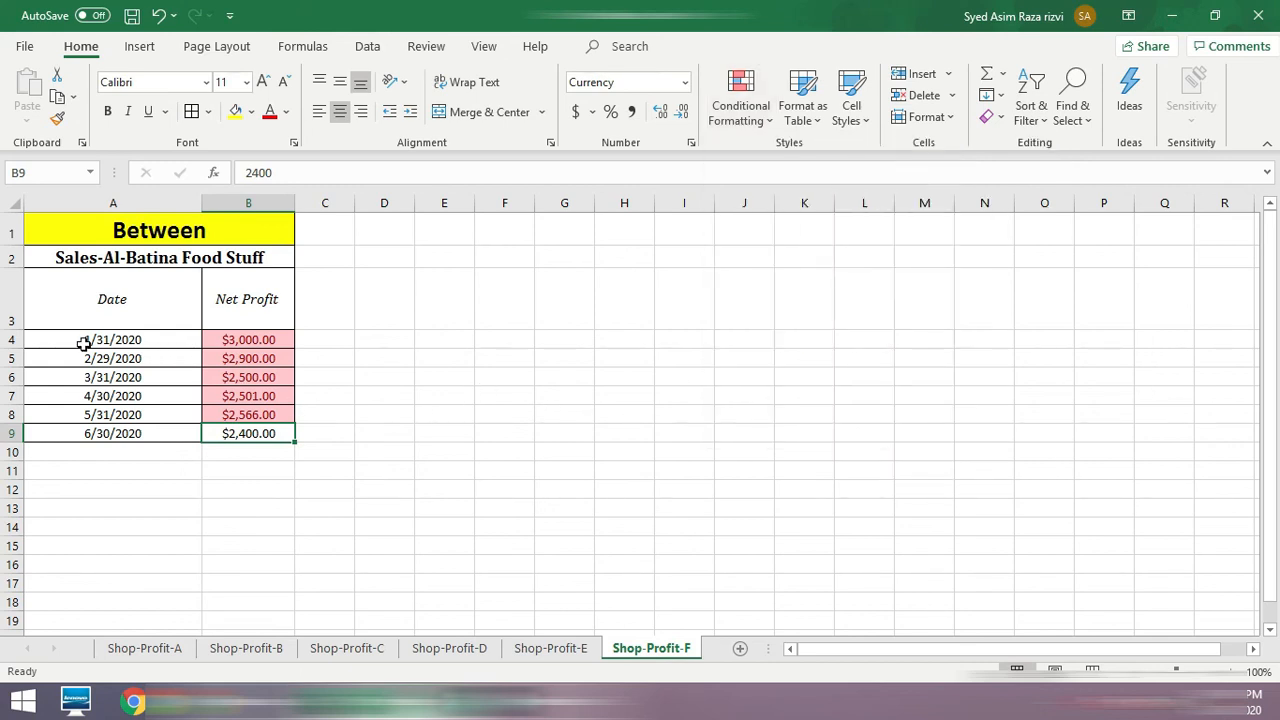
Step: Clear the conditional formatting rules from only the selected Net Profit cells B4:B9 on the Shop-Profit-F sheet
left_click_drag(240, 340, 277, 428)
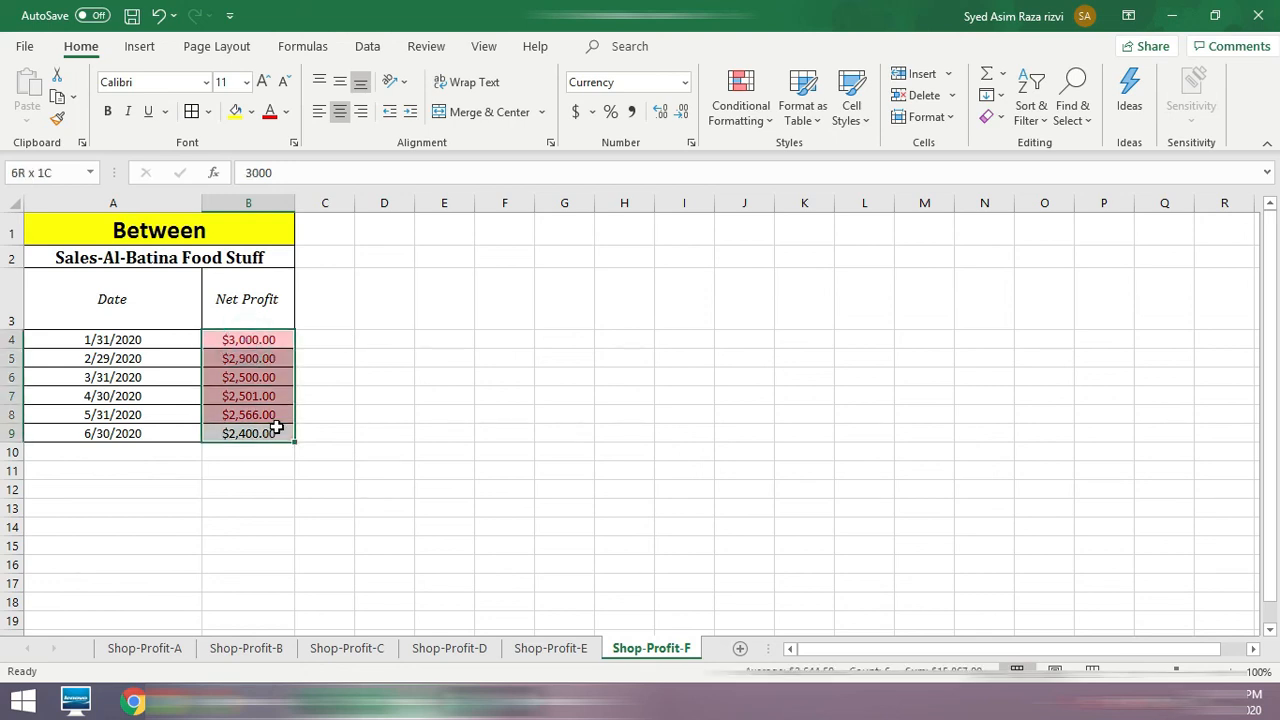
left_click(745, 112)
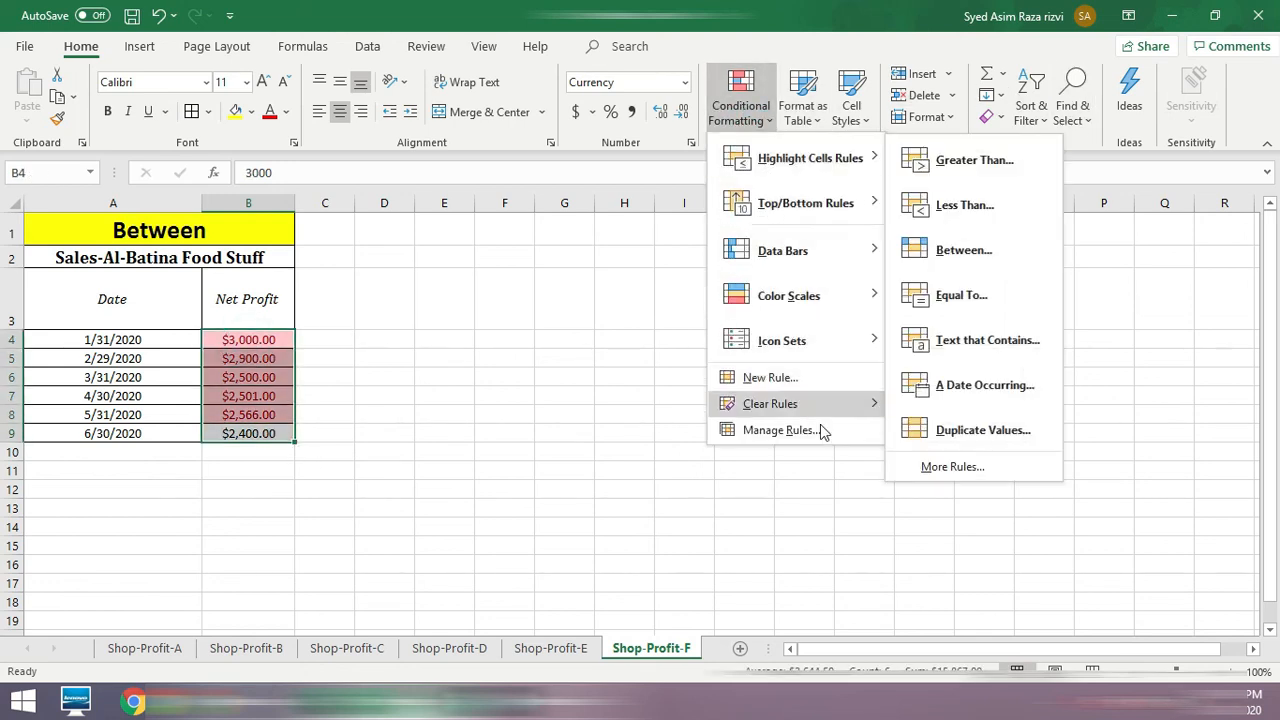
mouse_move(834, 410)
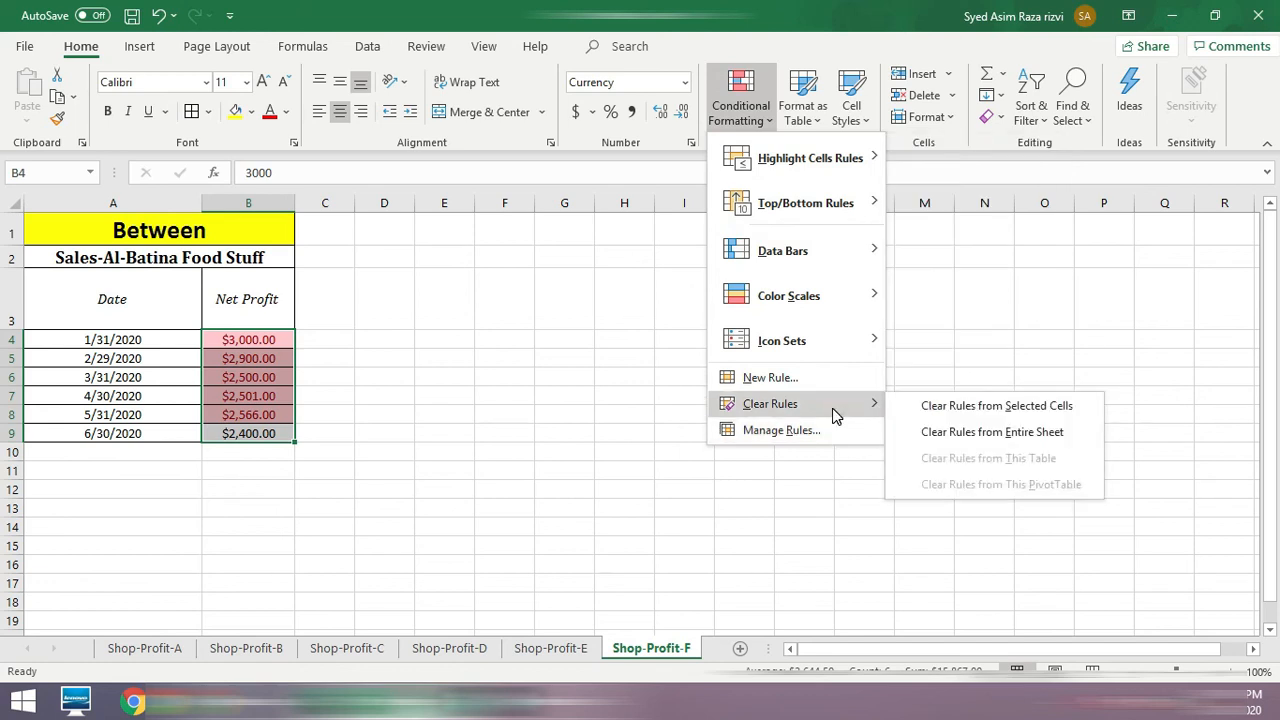
left_click(1016, 405)
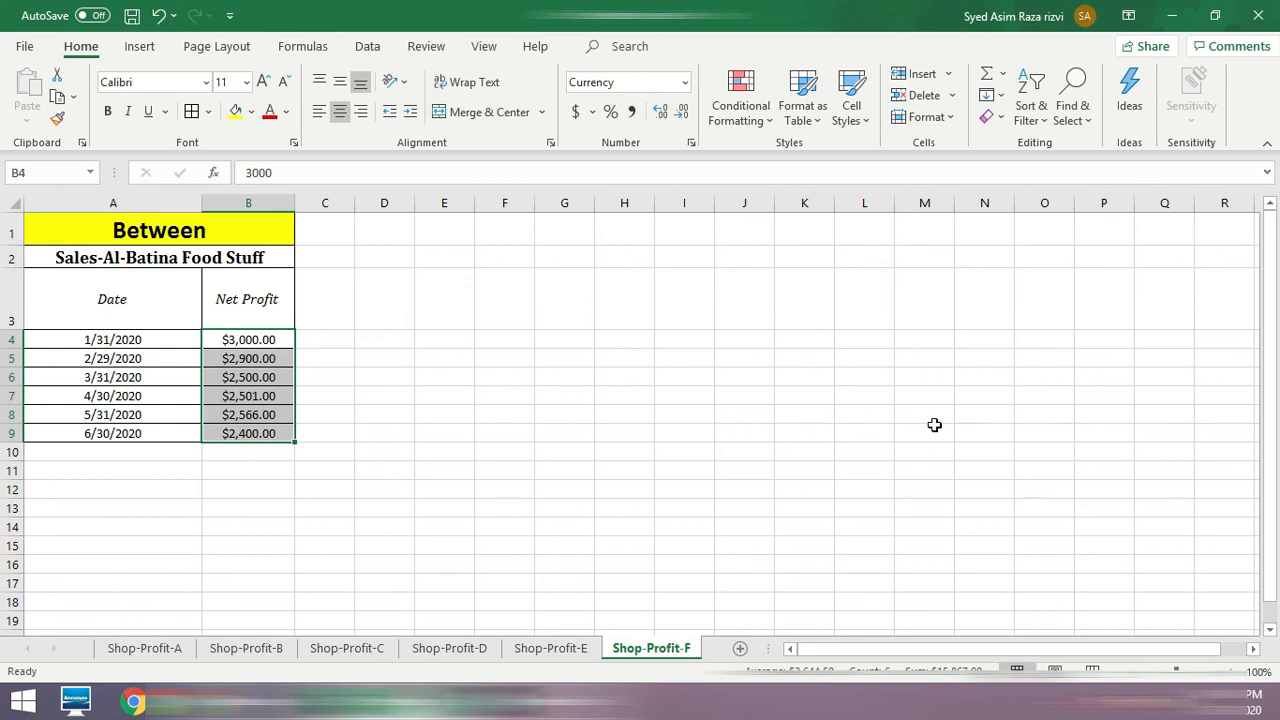
Step: Clear all conditional formatting rules from the entire Shop-Profit-B sheet
left_click(138, 652)
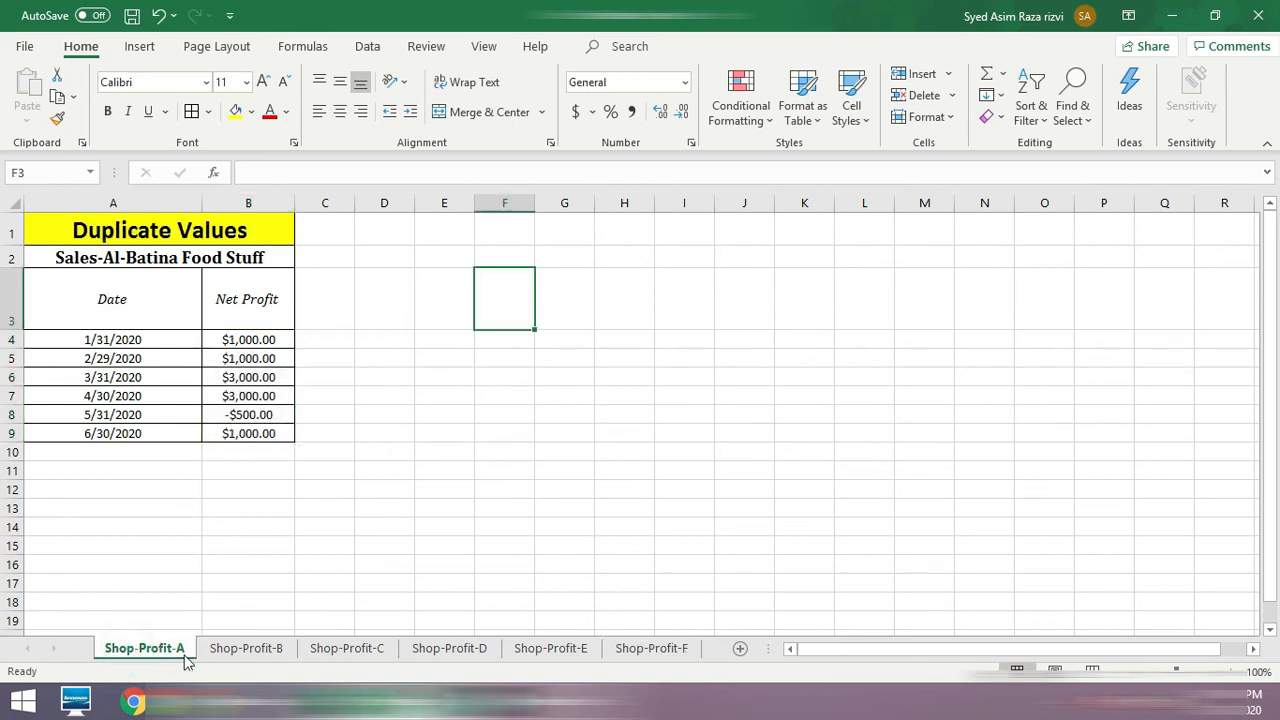
left_click(252, 650)
left_click(340, 650)
left_click(252, 650)
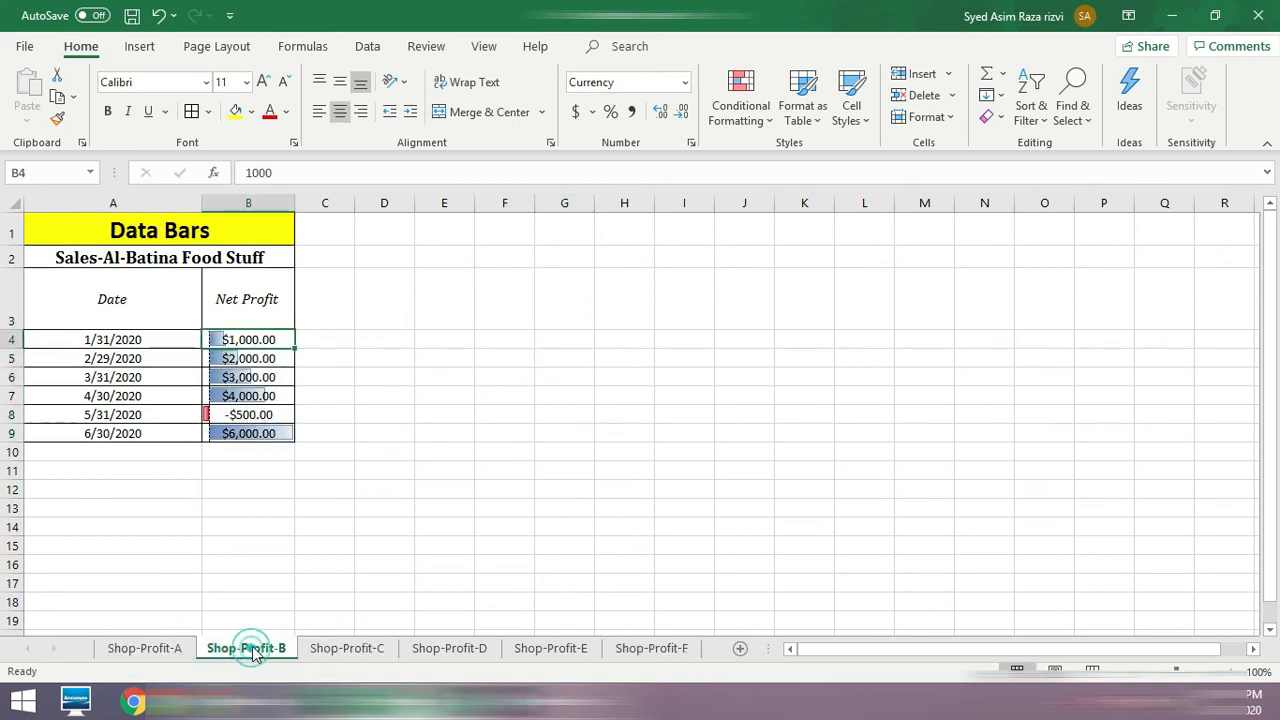
left_click(480, 363)
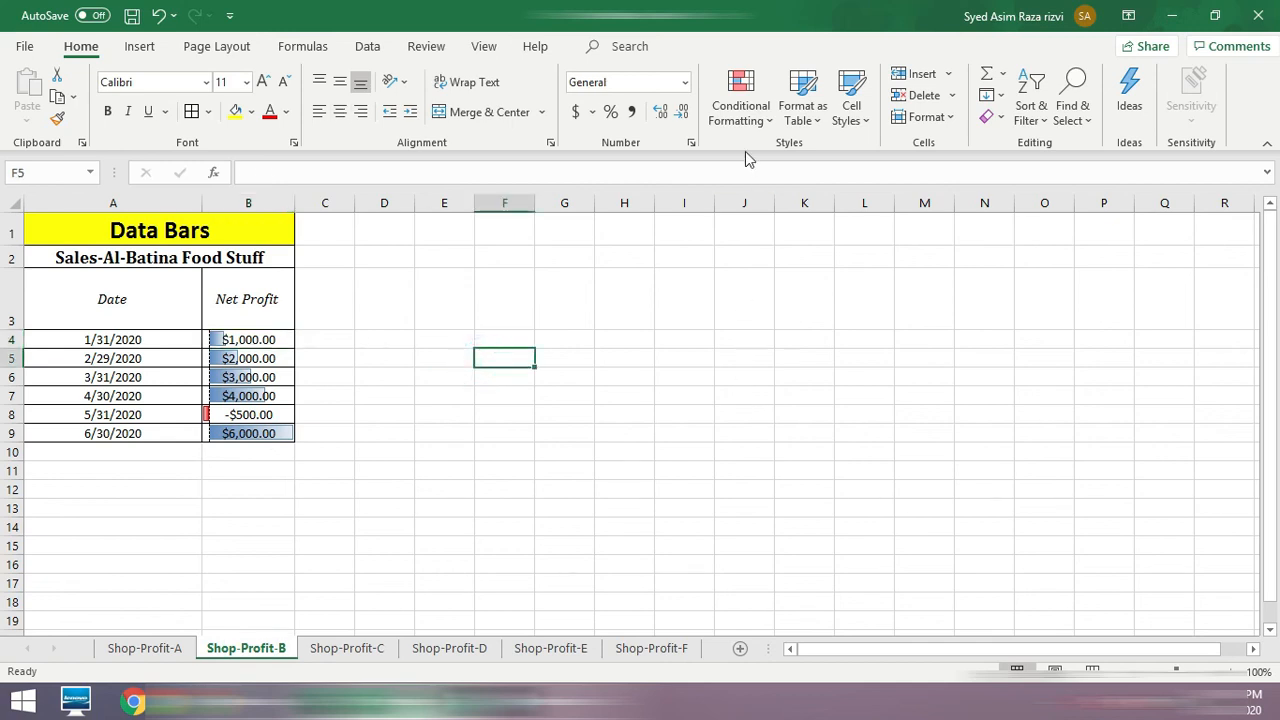
left_click(741, 98)
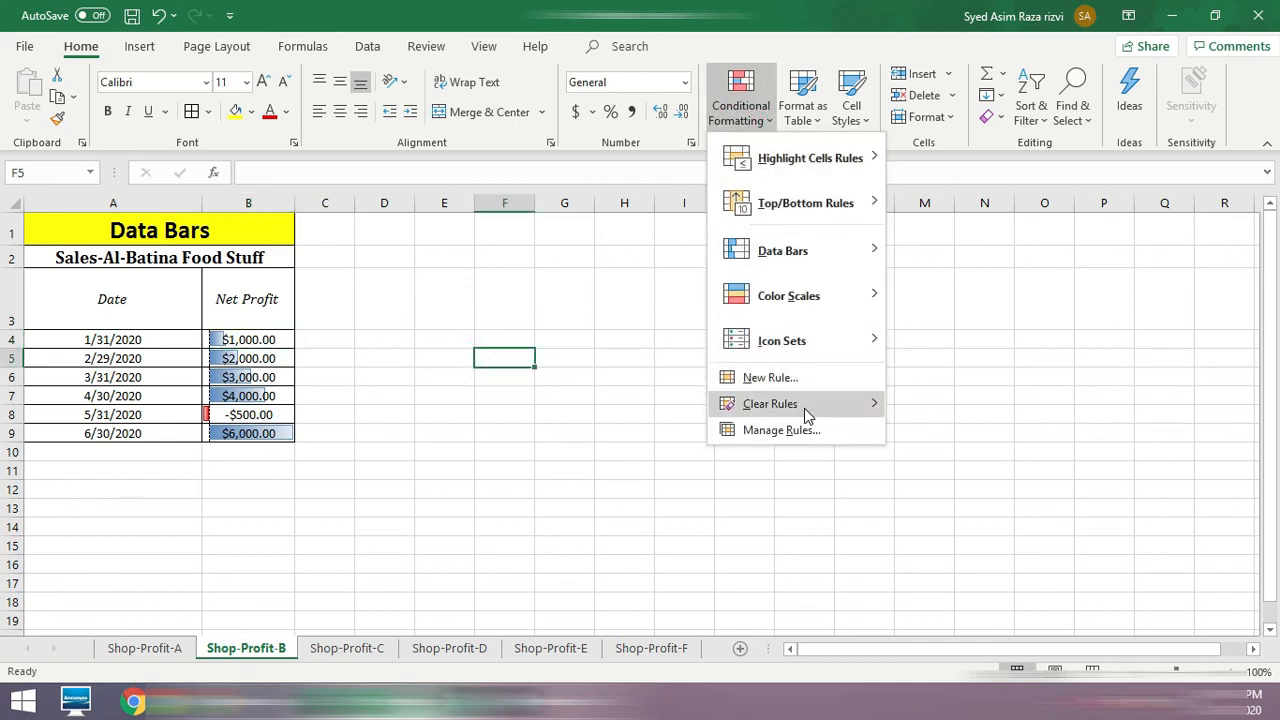
mouse_move(807, 410)
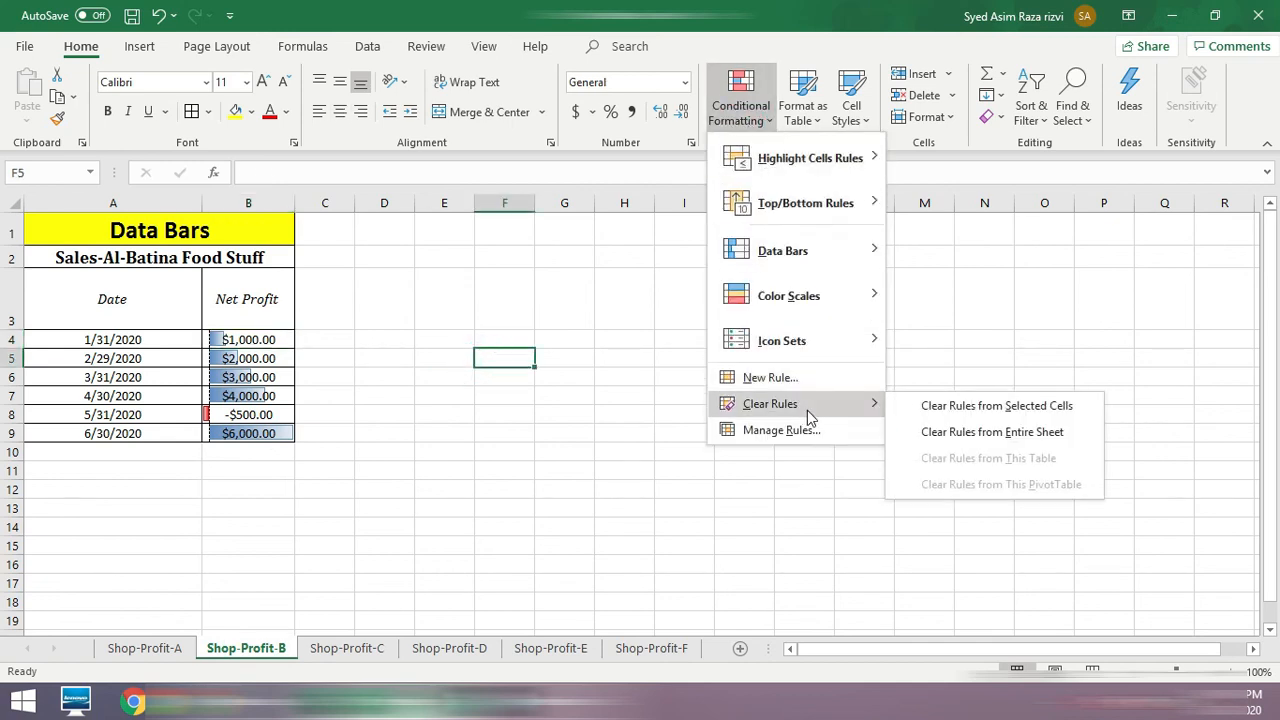
left_click(1014, 438)
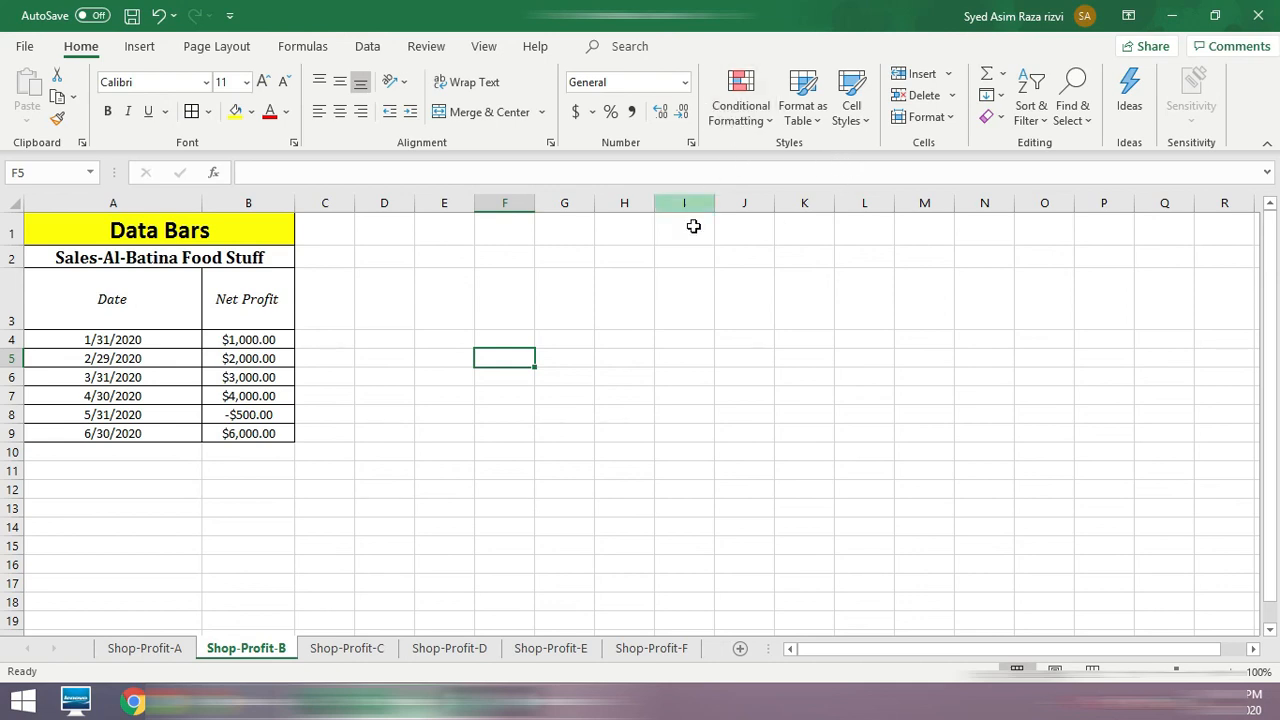
left_click_drag(249, 340, 269, 434)
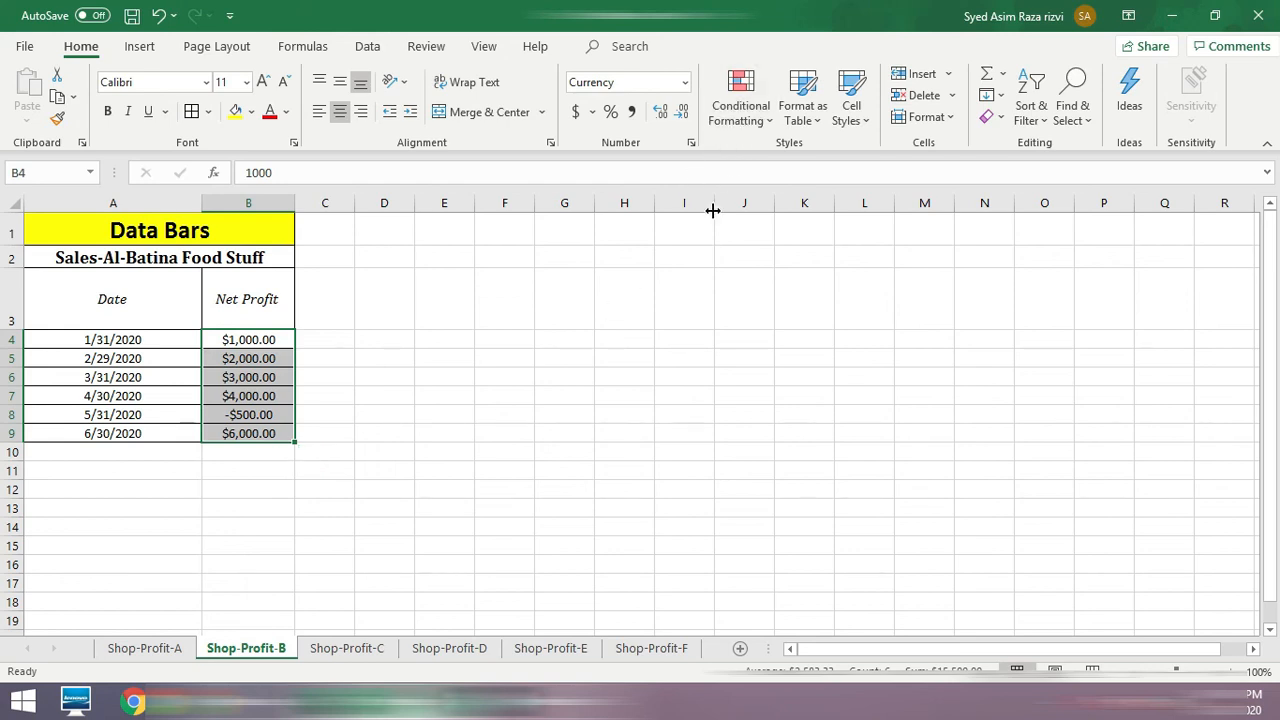
left_click(616, 402)
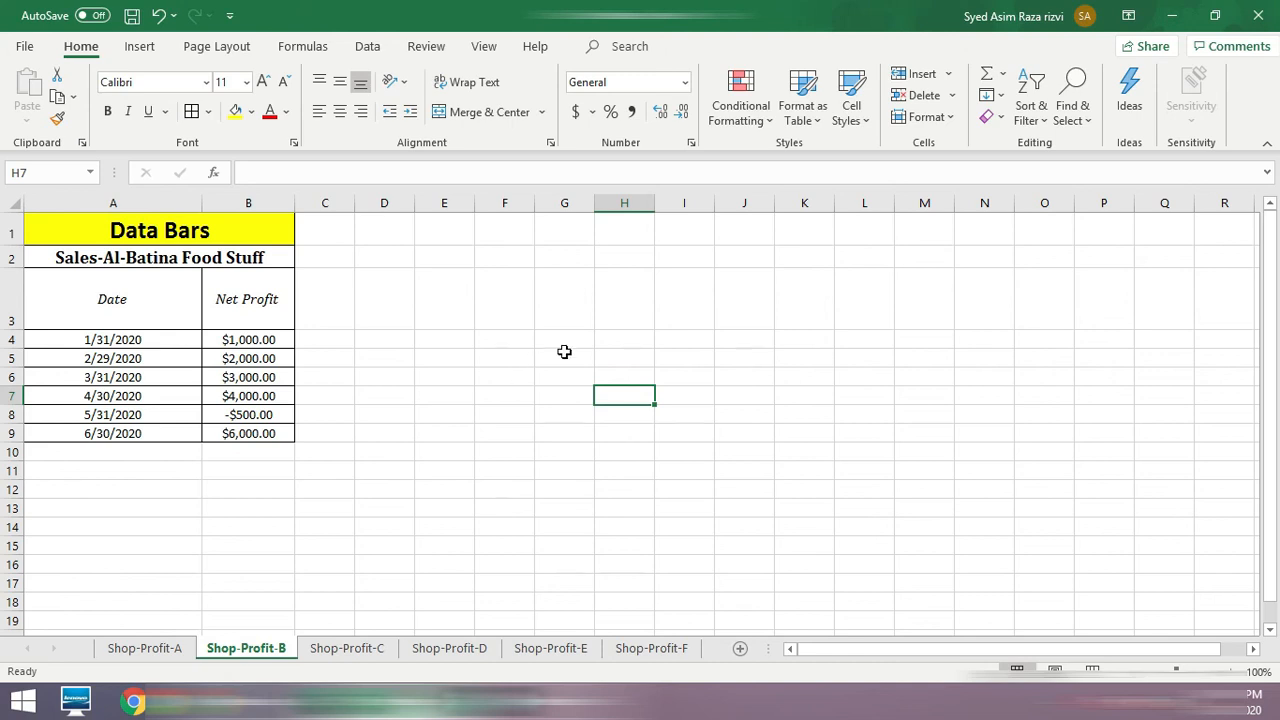
left_click(745, 128)
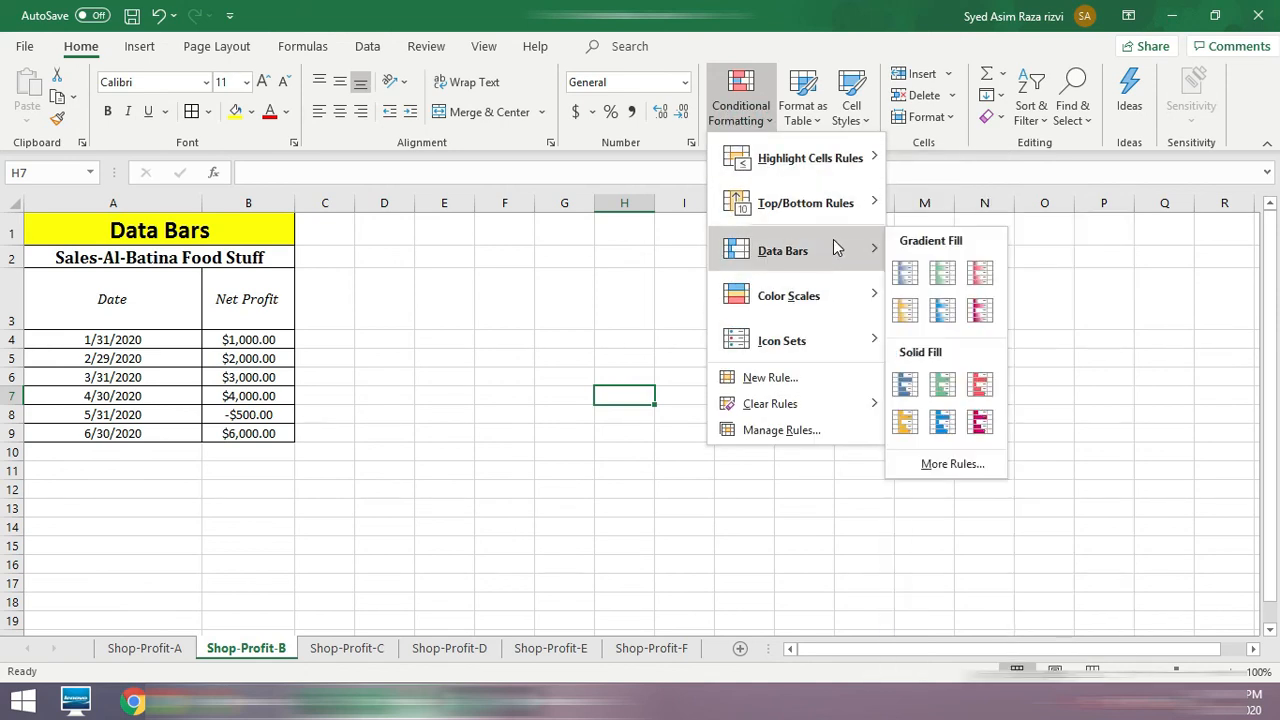
mouse_move(838, 222)
mouse_move(838, 272)
left_click(420, 378)
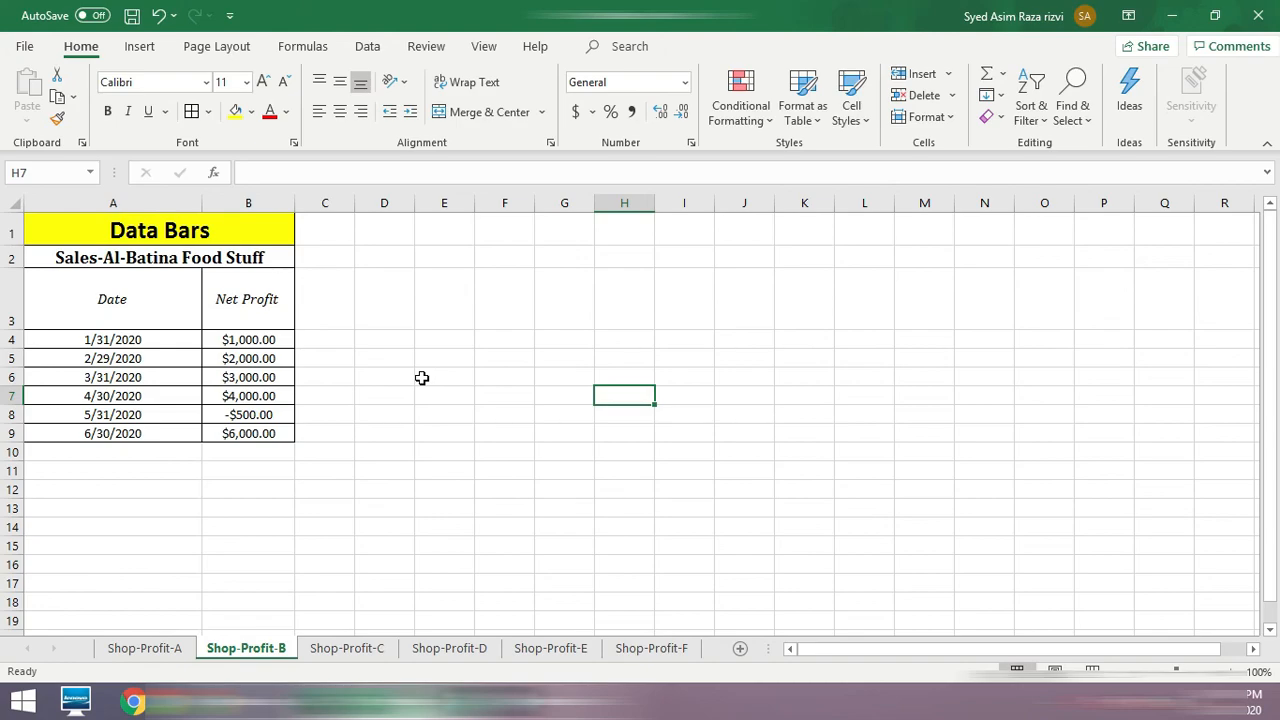
left_click(421, 378)
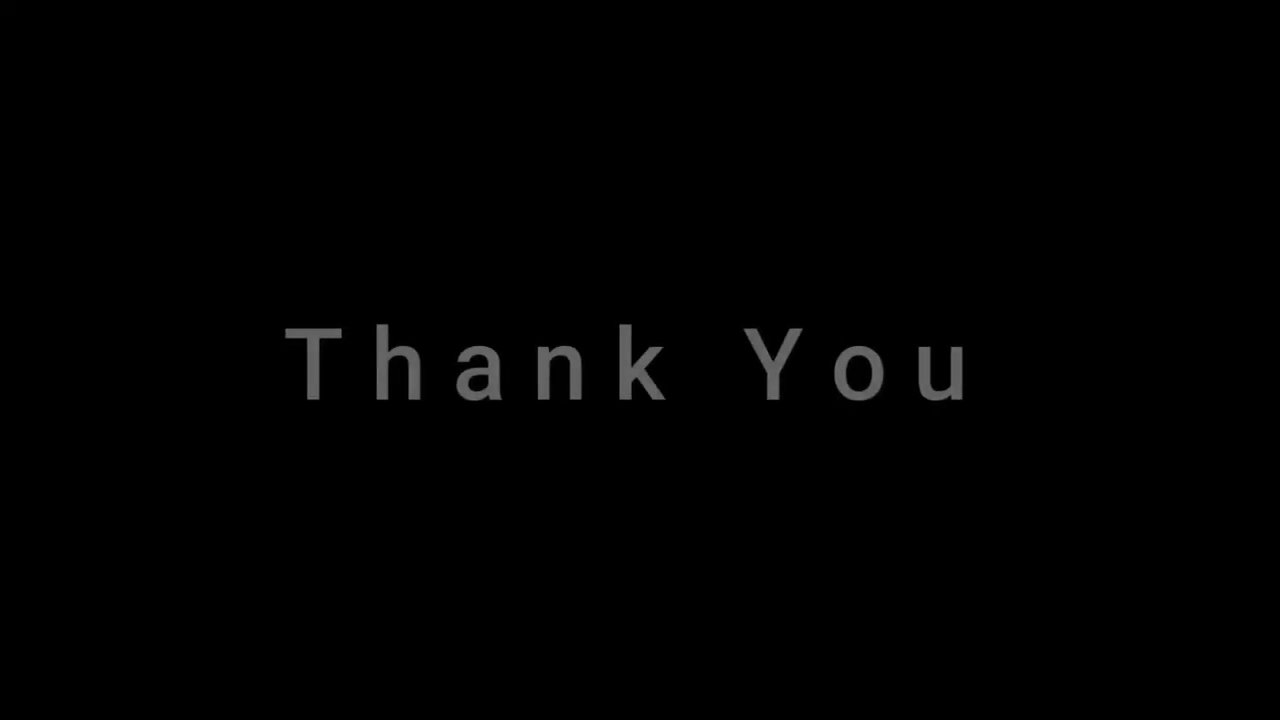